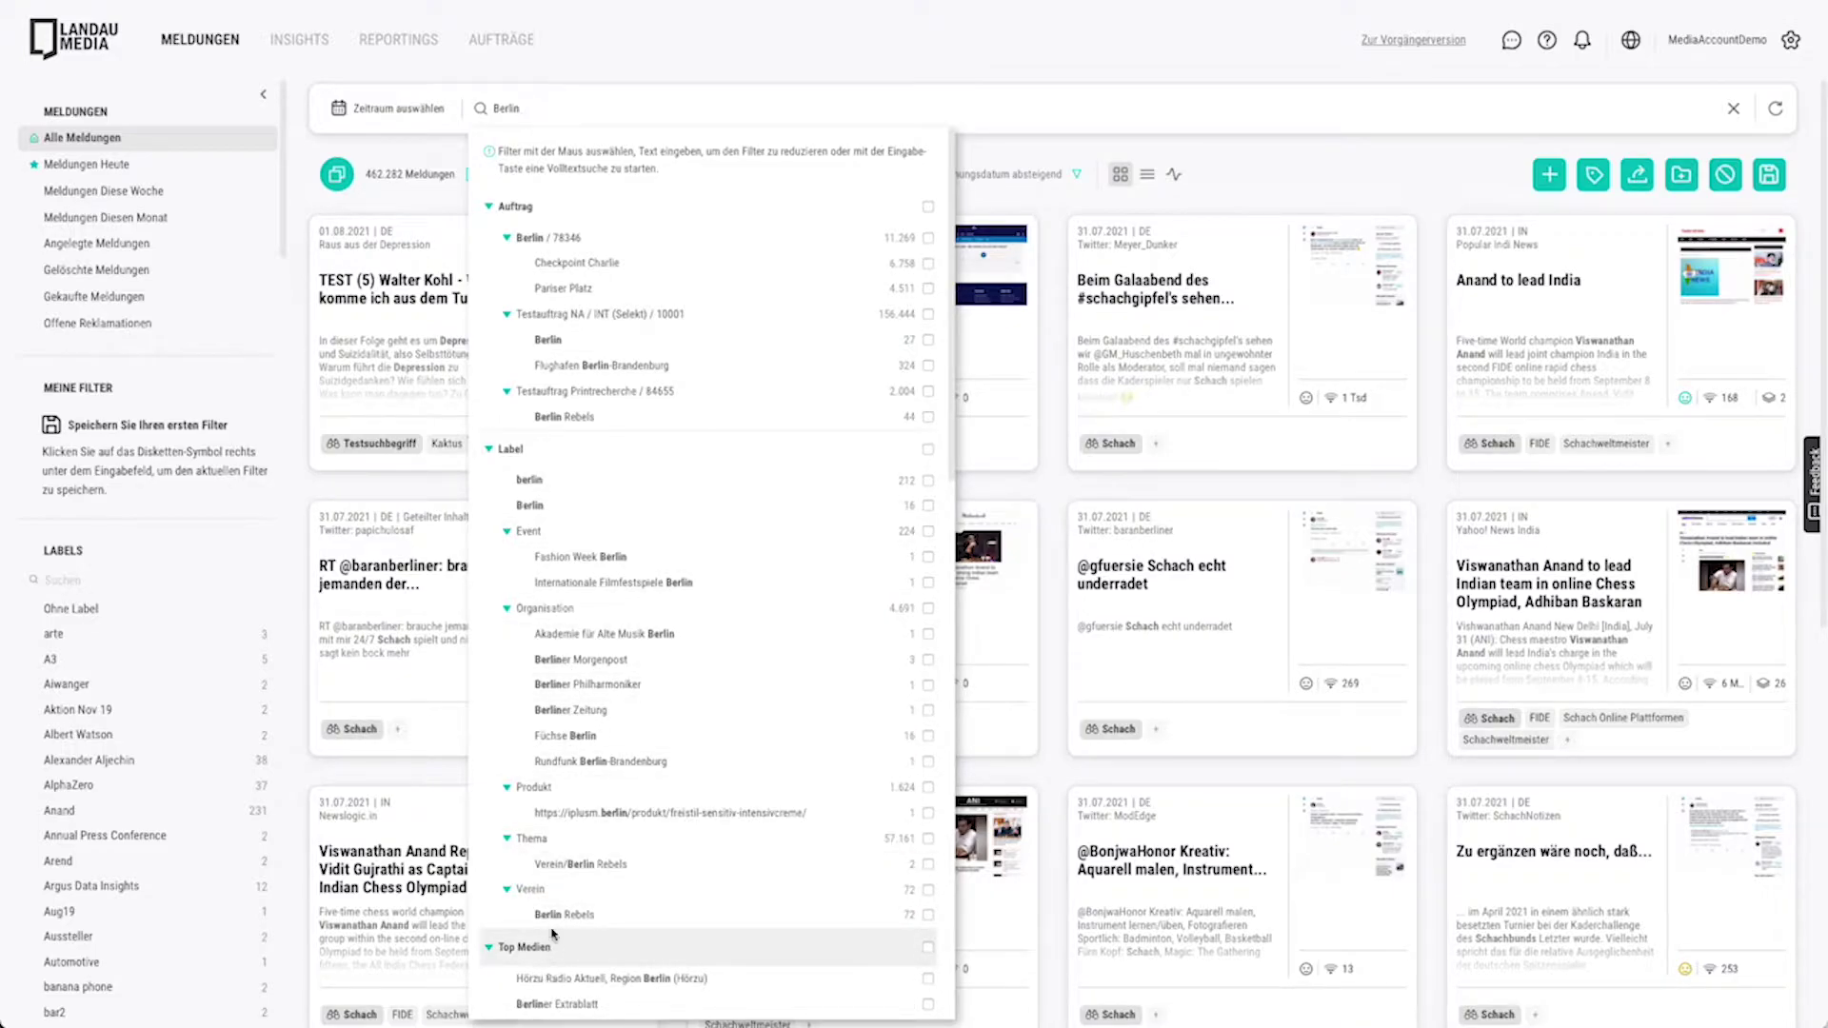
Filter the Berlin search matches by the search term Checkpoint Charlie and the media Berliner Extrablatt and Hörzu Radio Aktuell, Region Berlin
{"action": "left_click", "coordinate": [926, 266]}
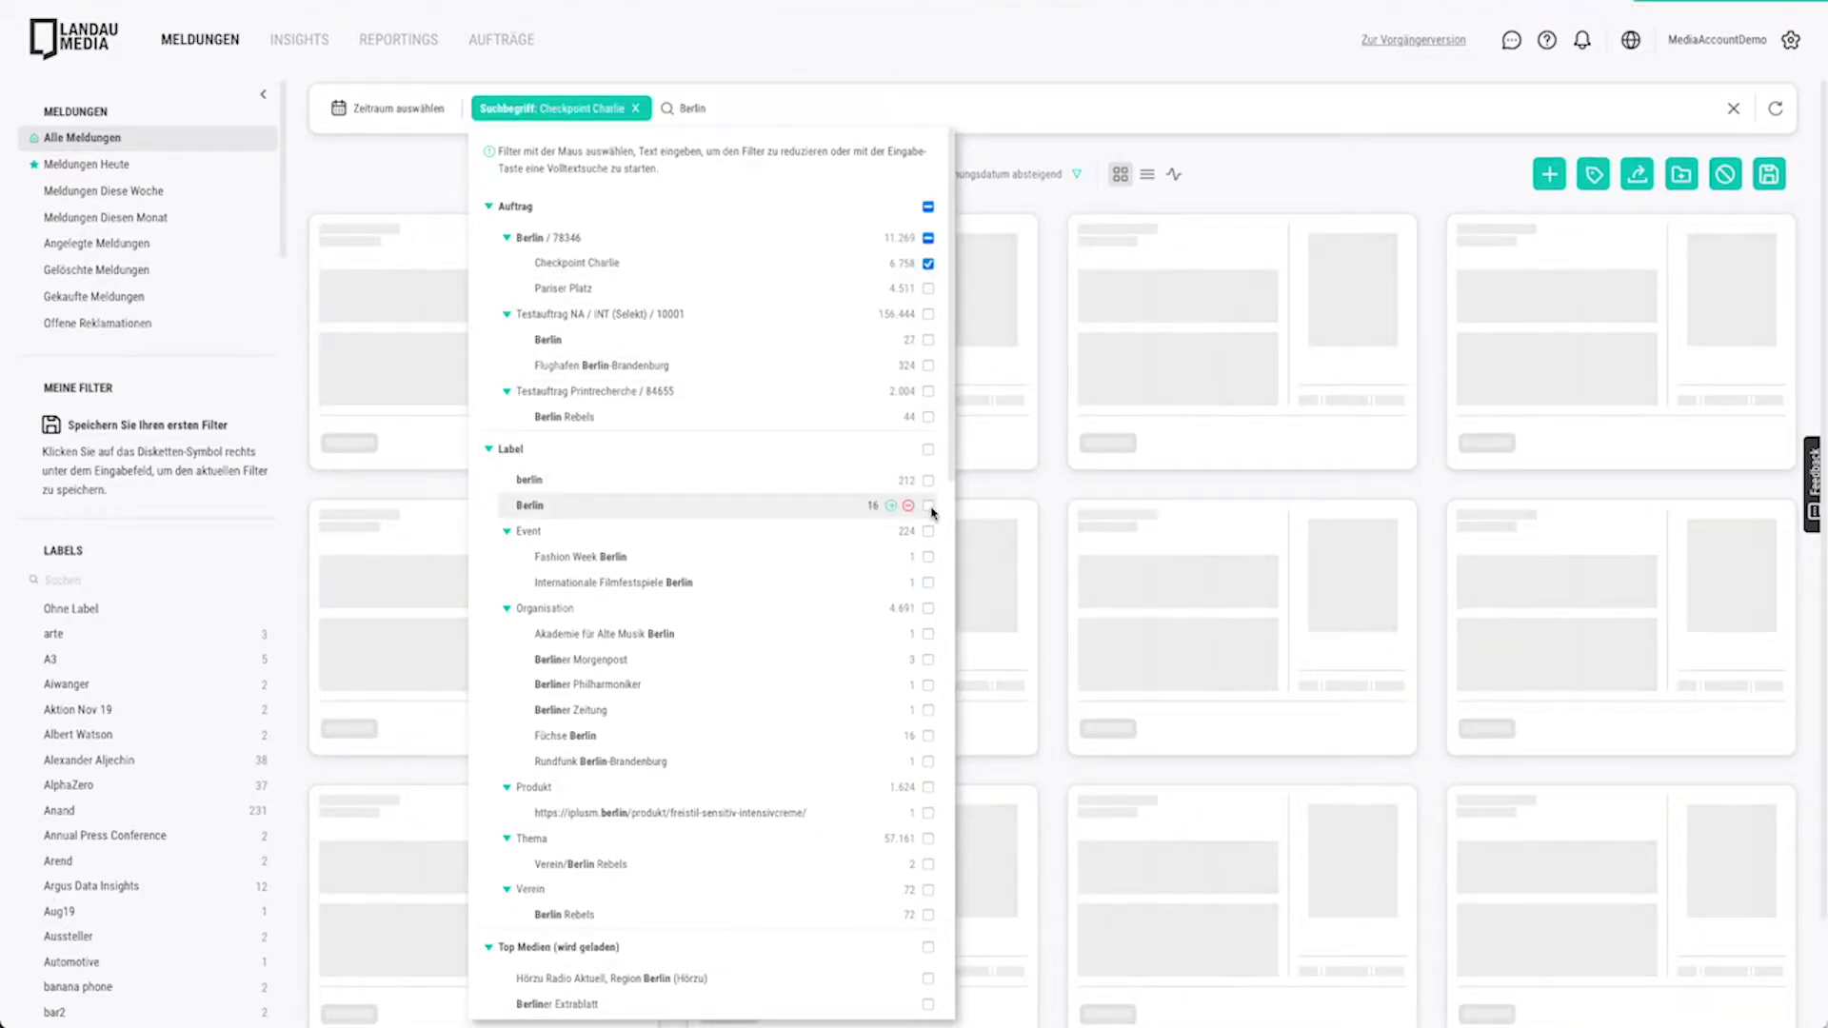
{"action": "left_click", "coordinate": [931, 512]}
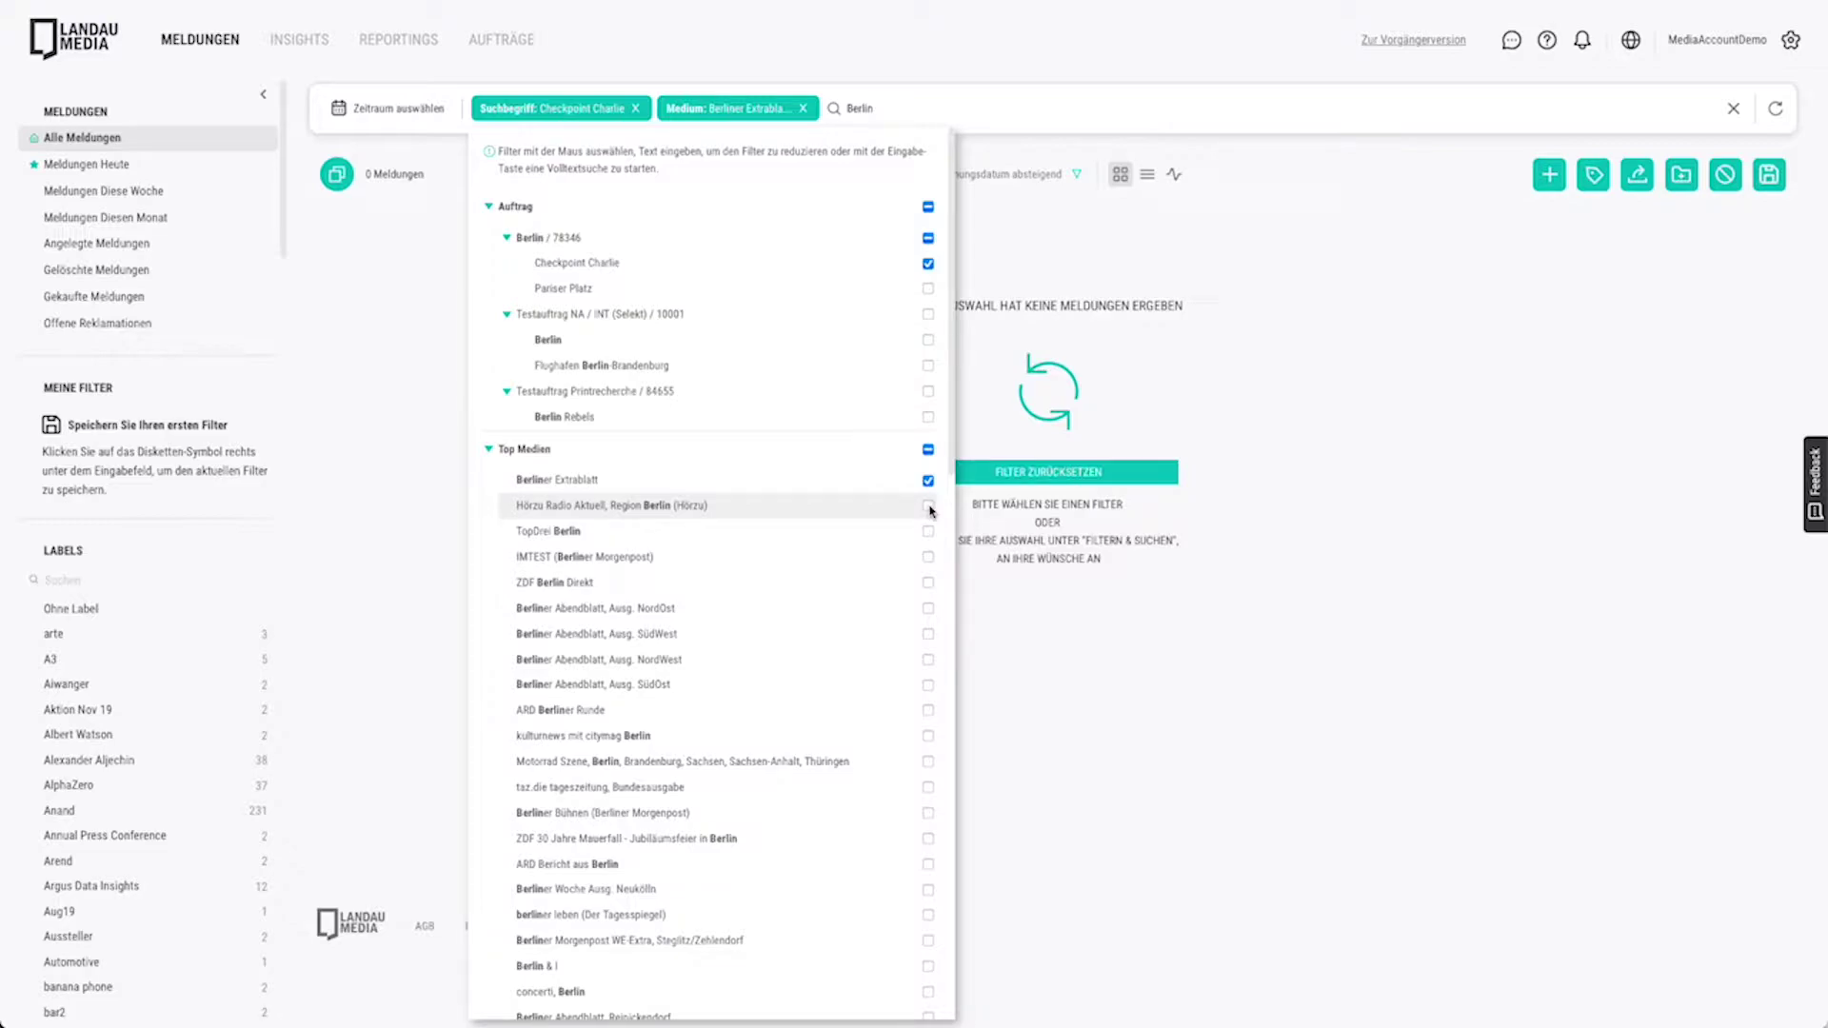
{"action": "left_click", "coordinate": [929, 509]}
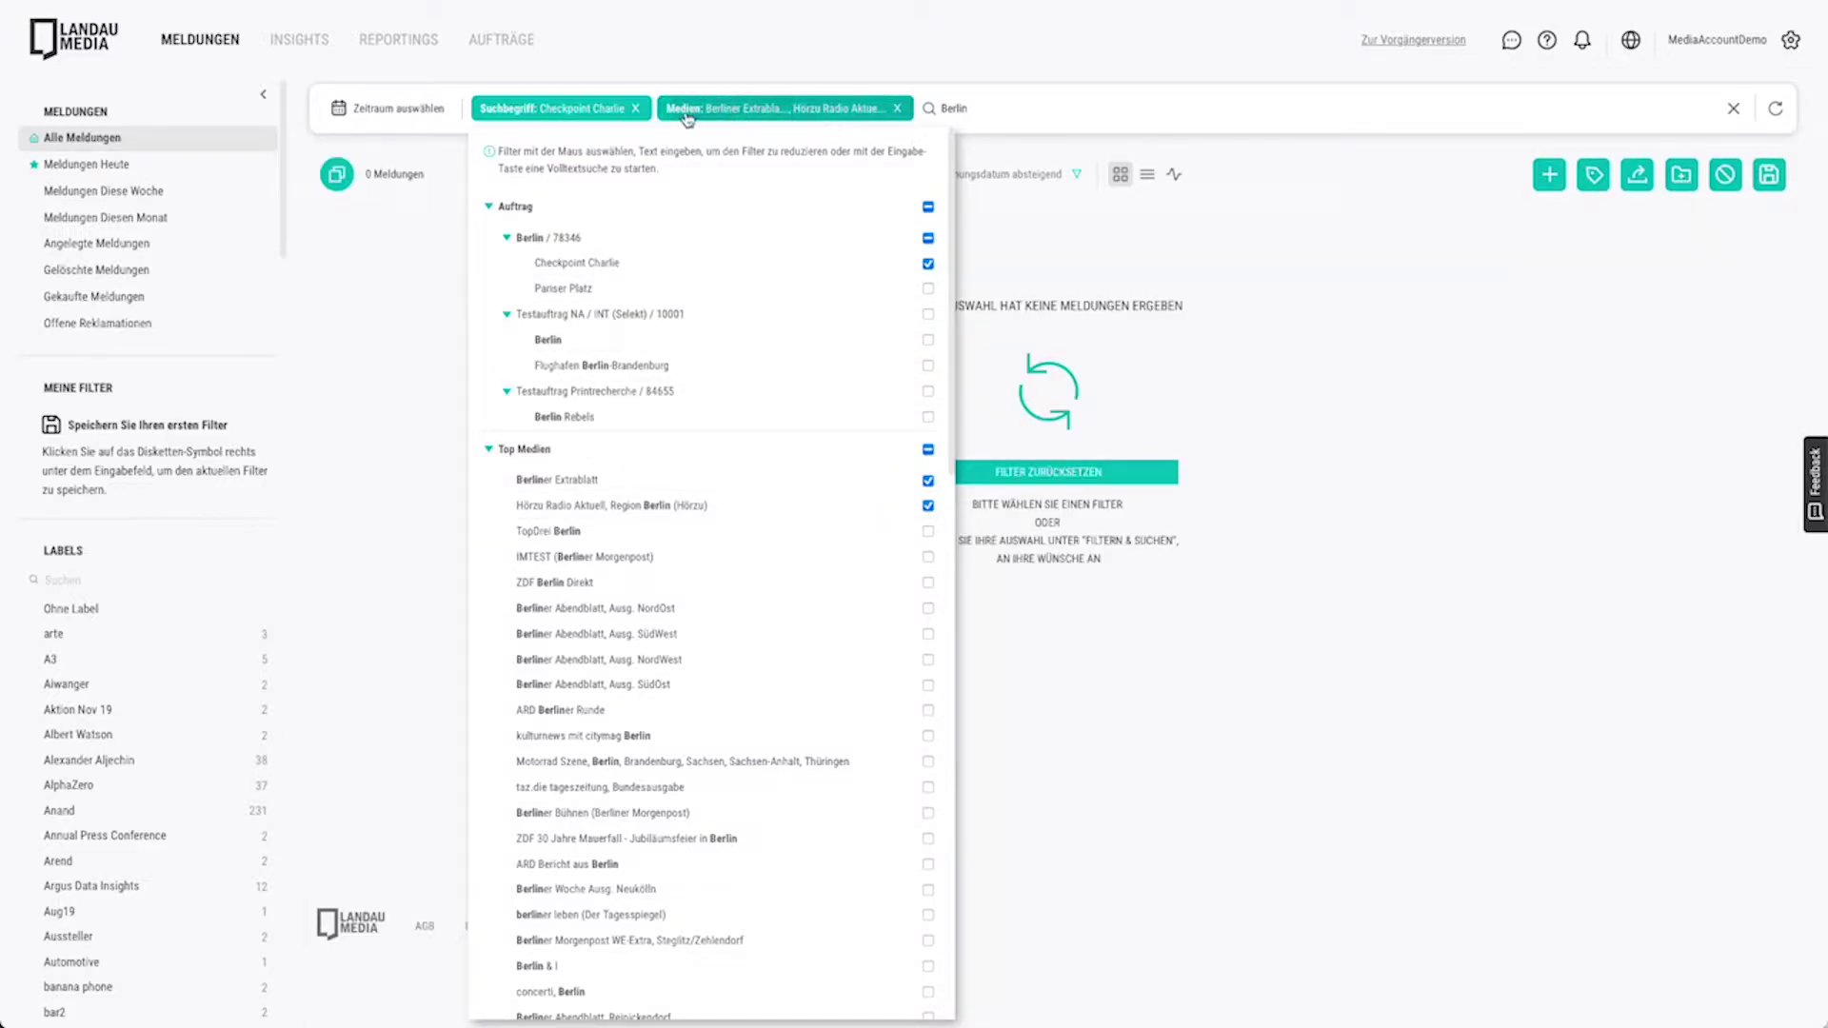
Clear the Berlin search text and remove the media and Checkpoint Charlie filters
{"action": "left_click", "coordinate": [900, 111]}
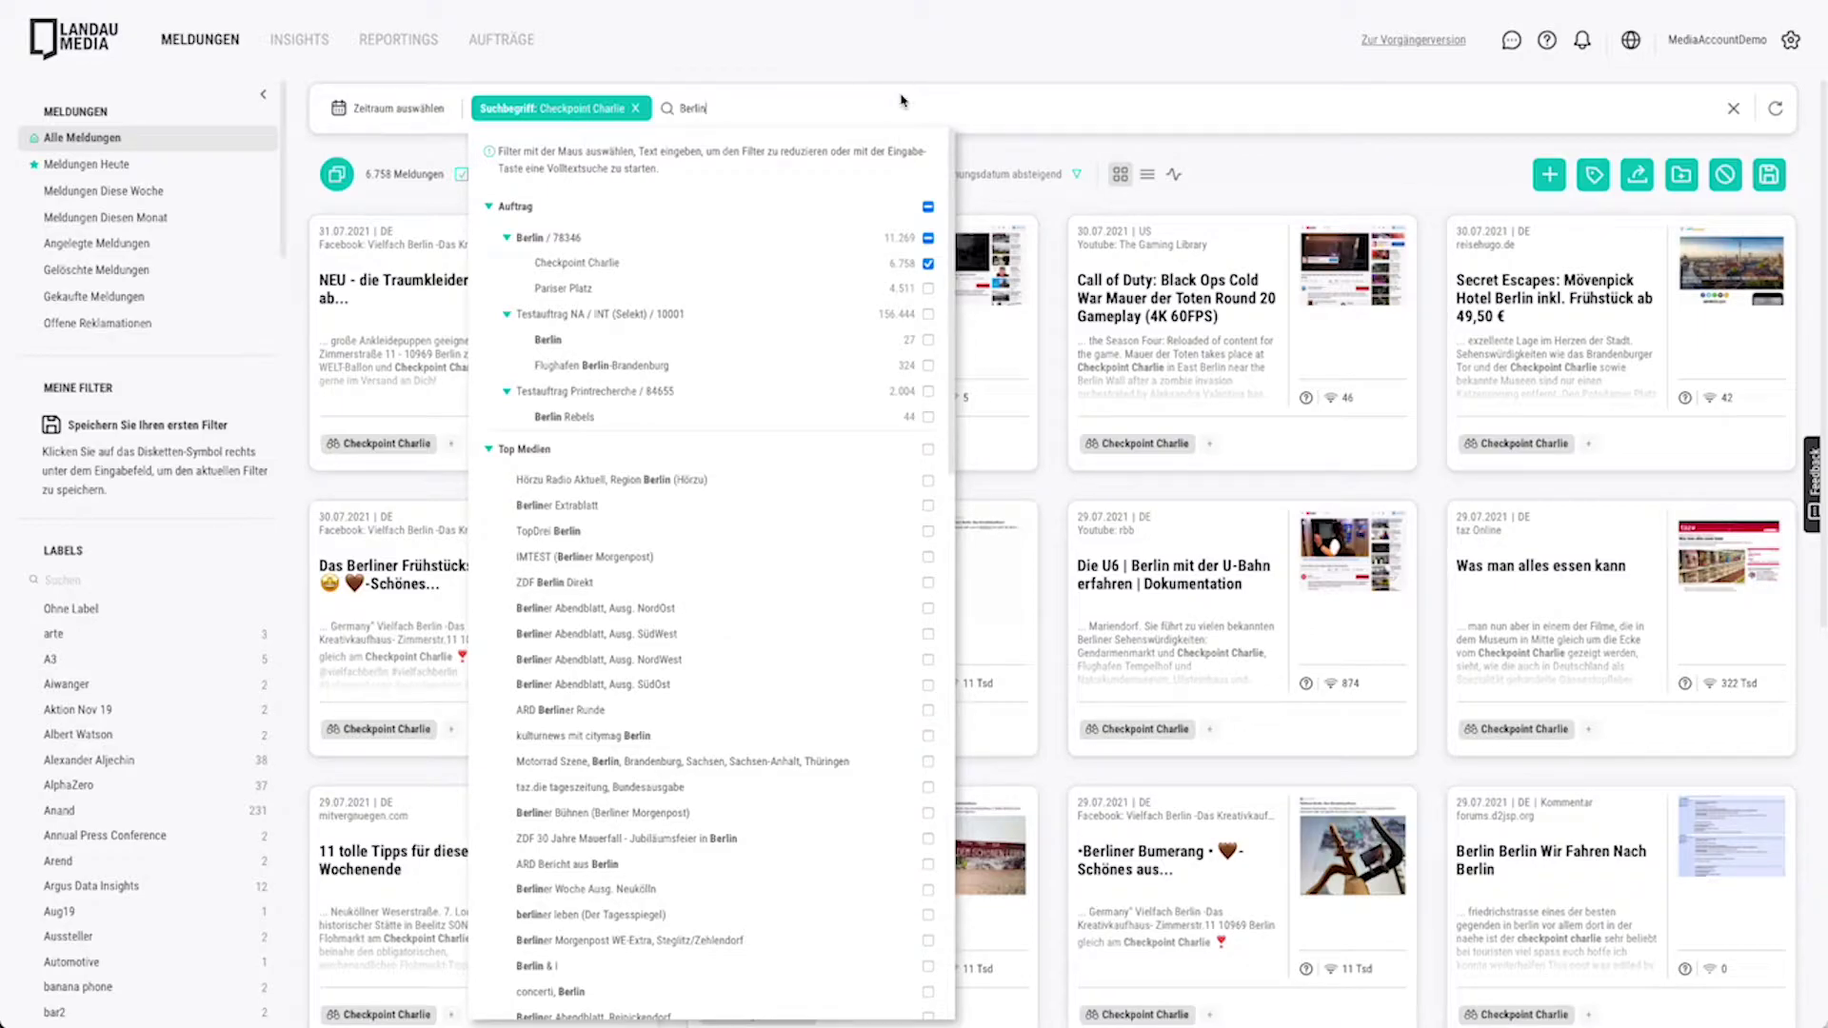
{"action": "key", "text": "BackSpace"}
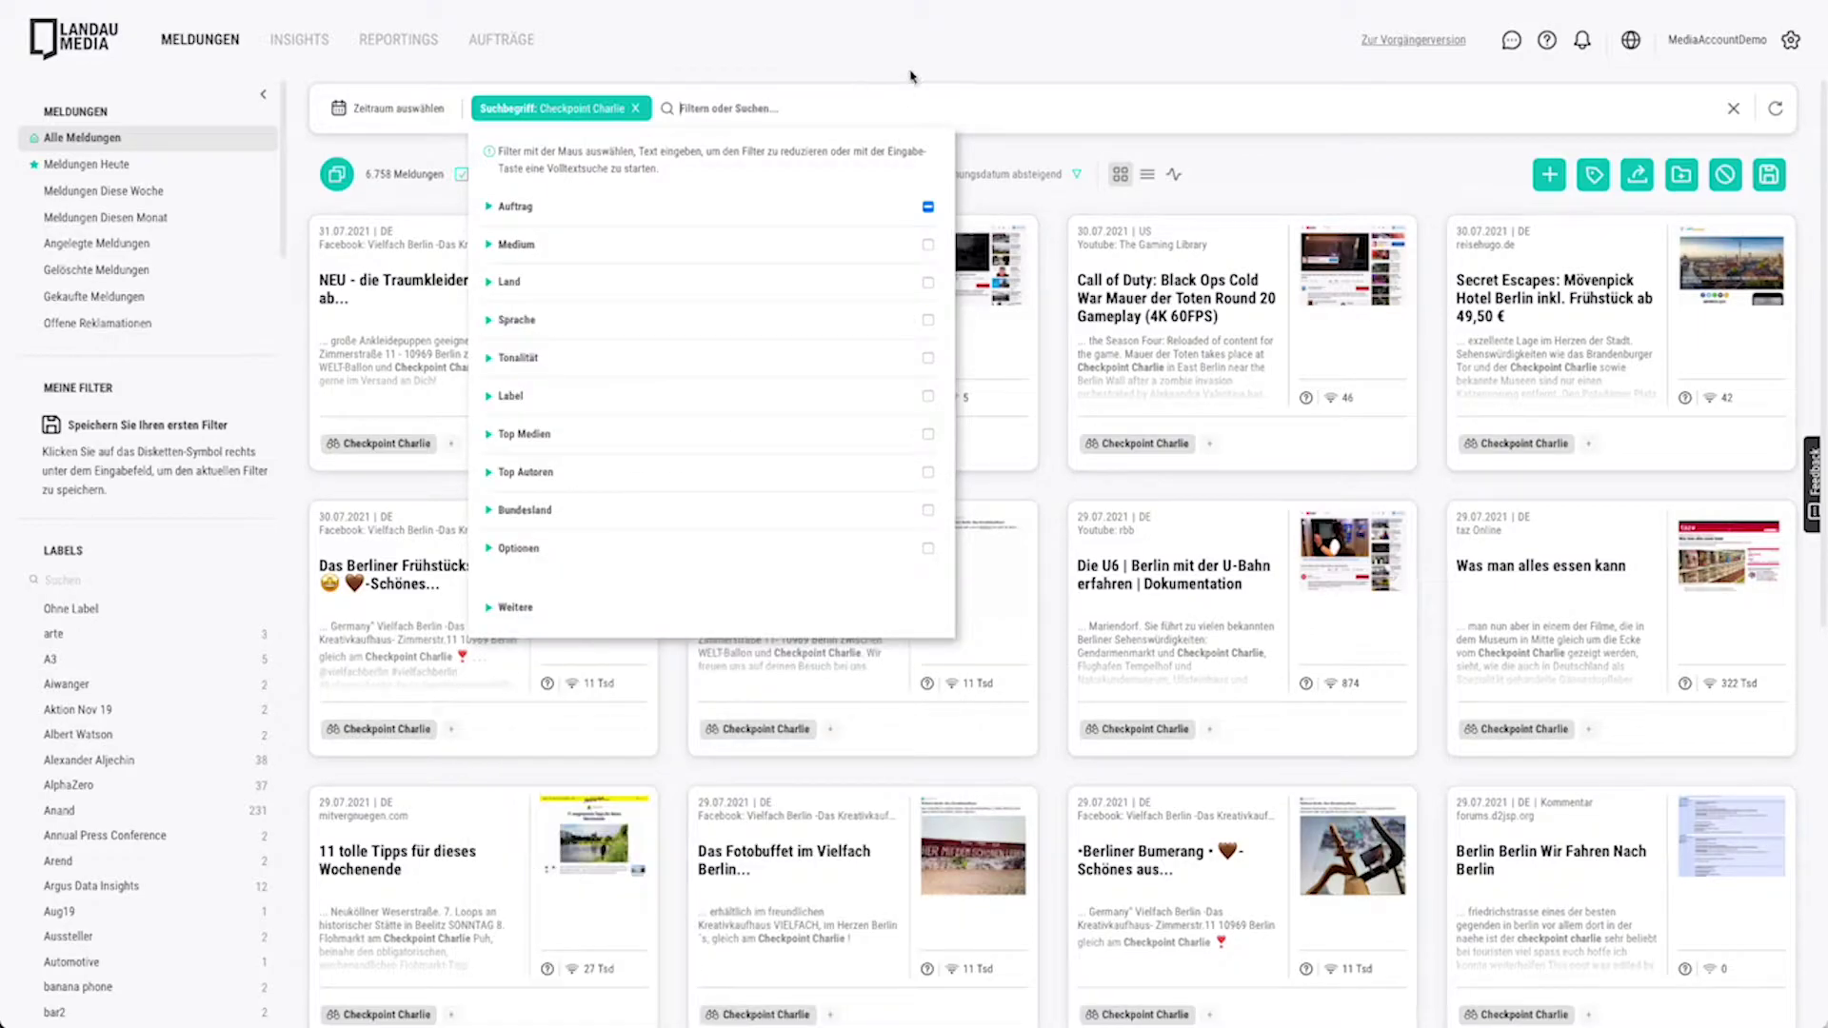
{"action": "left_click", "coordinate": [919, 66]}
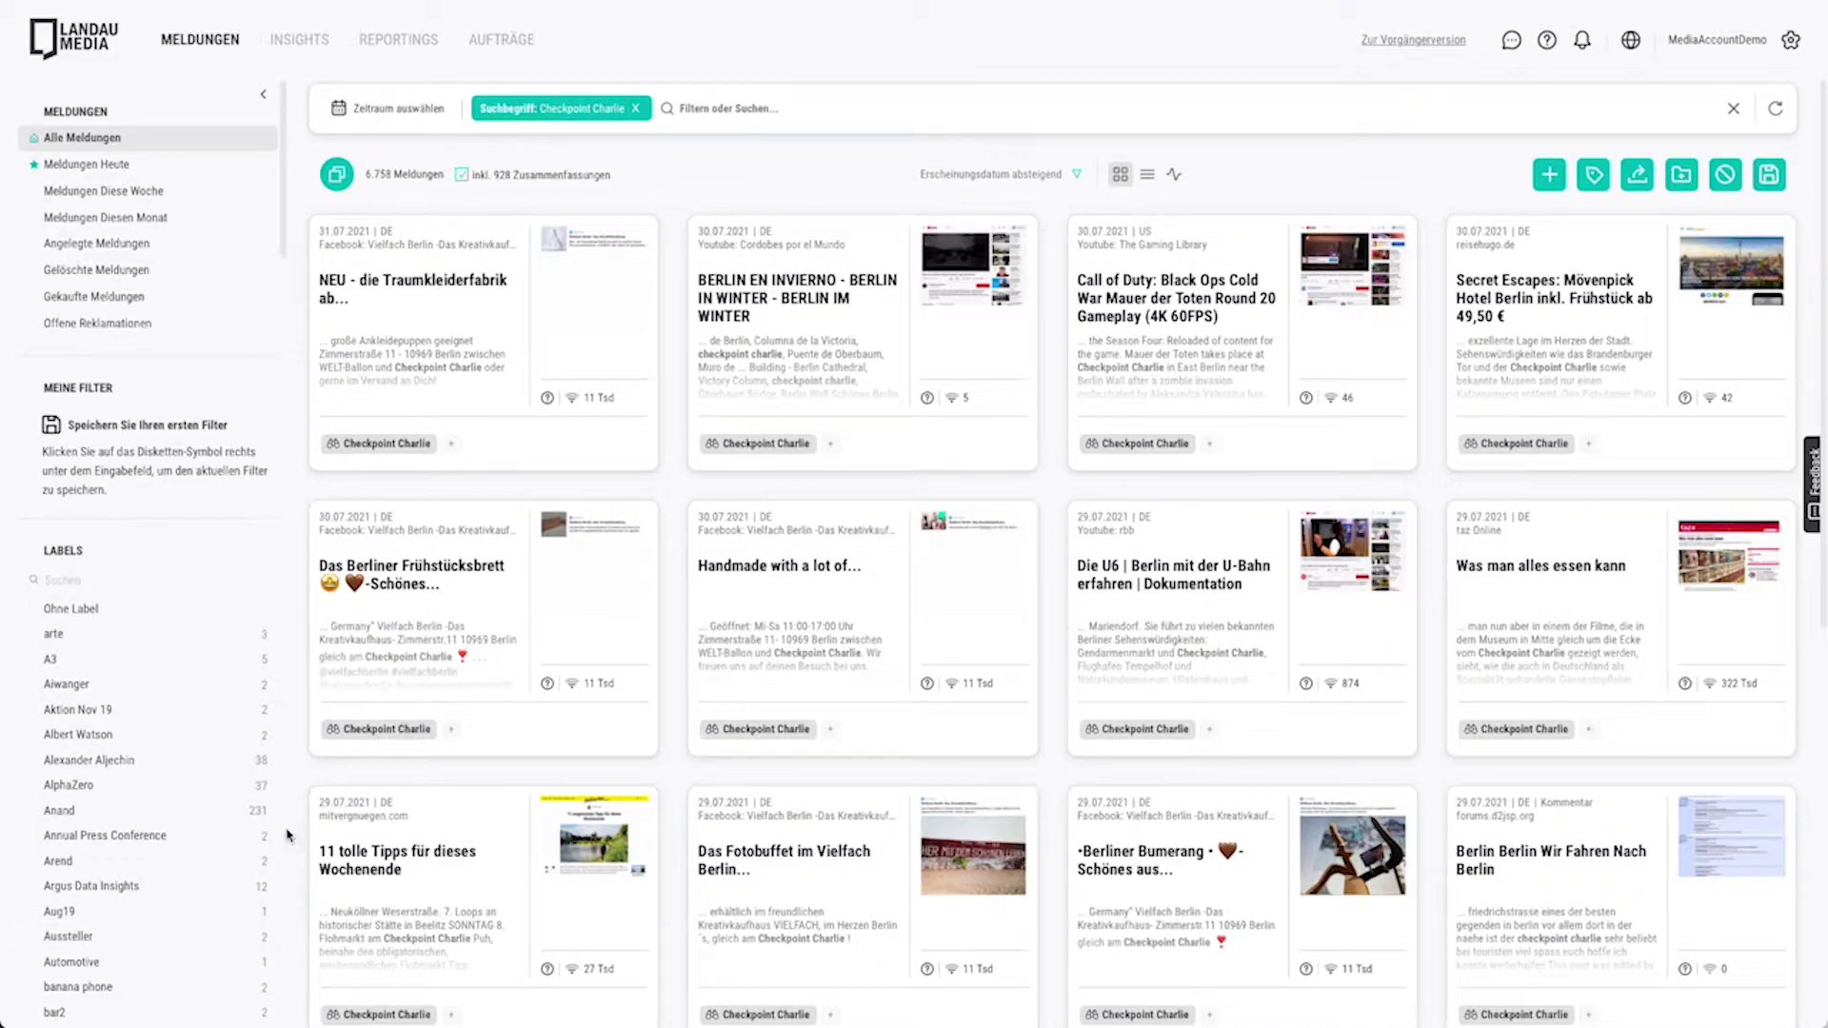
{"action": "left_click", "coordinate": [637, 110]}
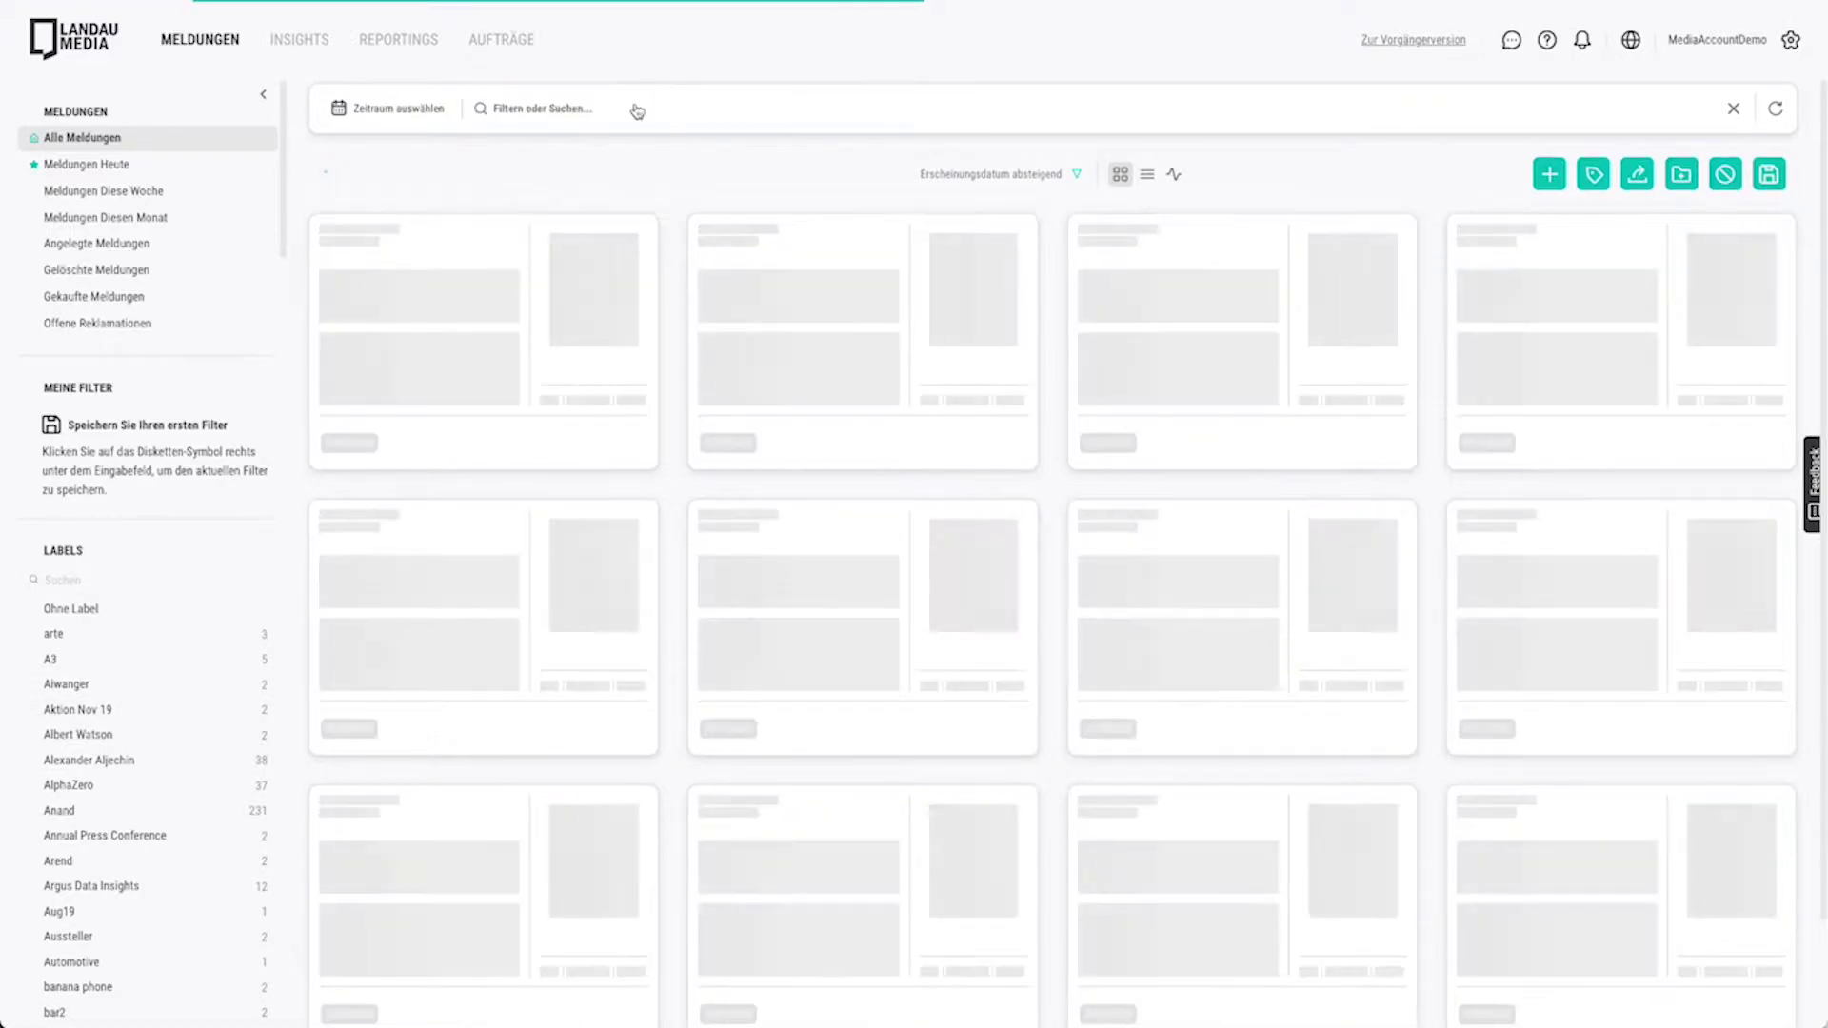
Try limiting the publication period to Heute, and clear that period filter again
{"action": "left_click", "coordinate": [417, 115]}
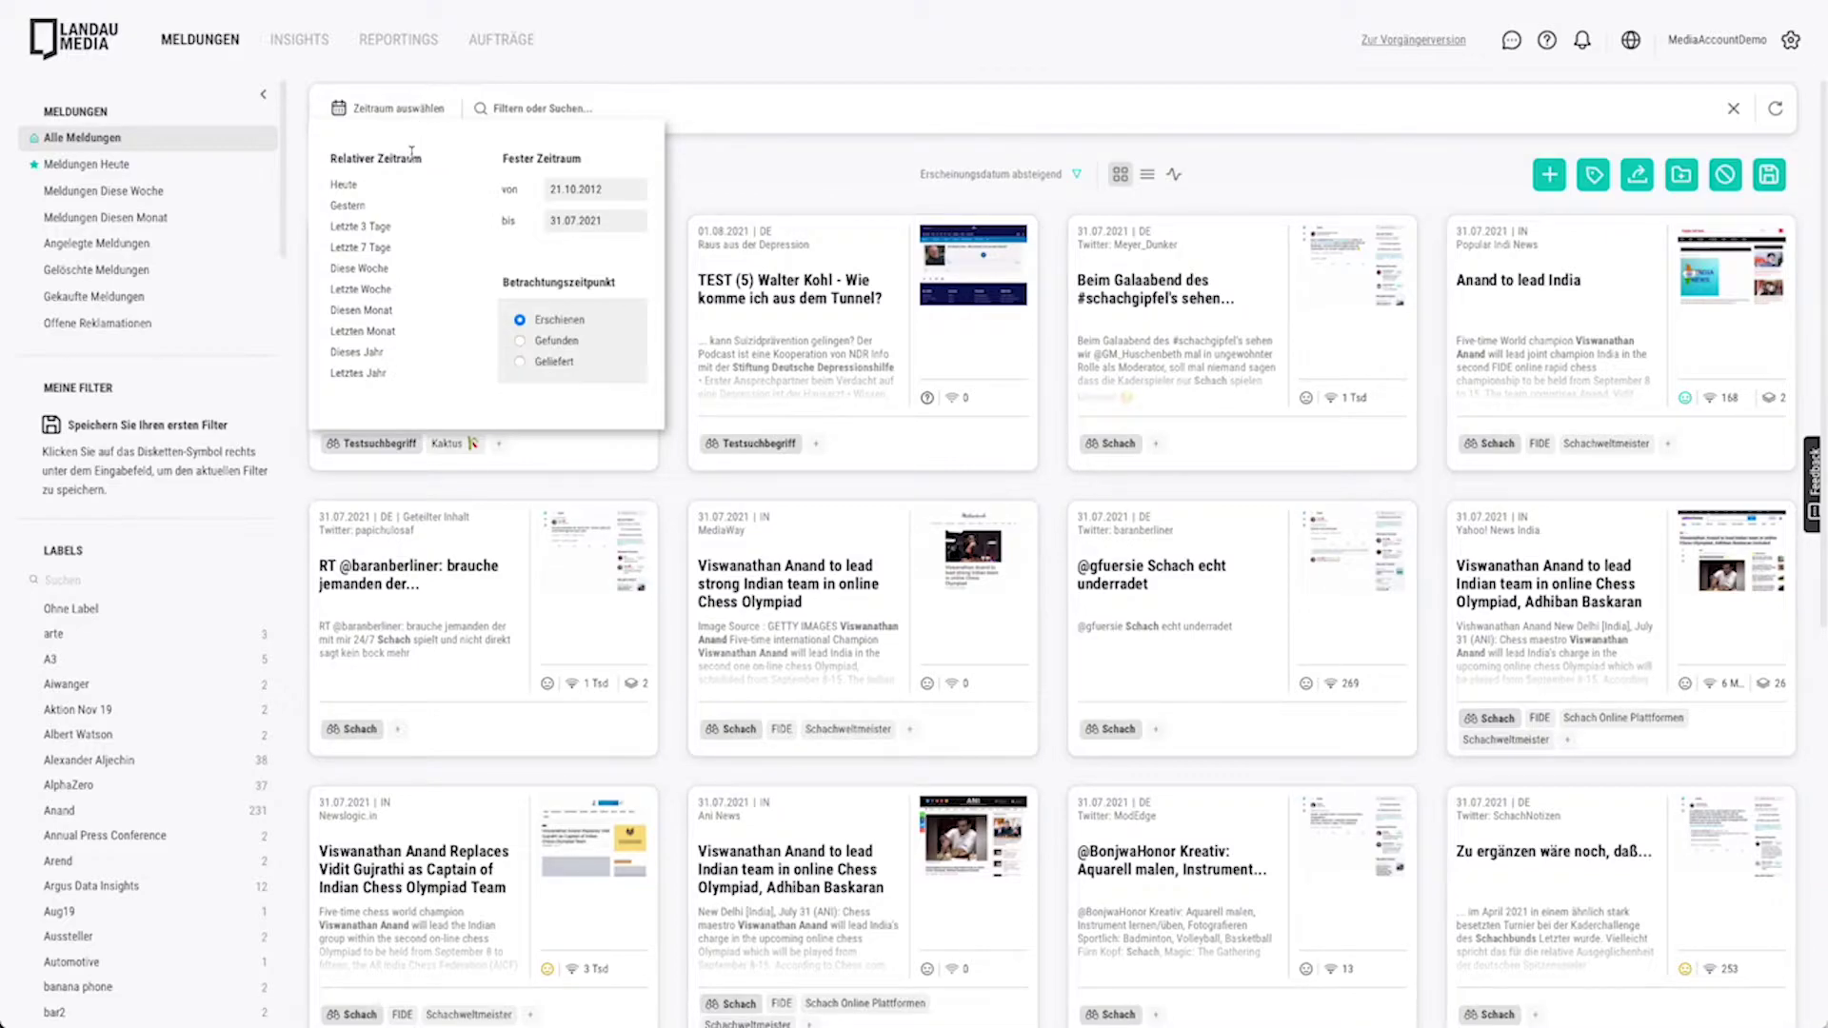
{"action": "left_click", "coordinate": [404, 183]}
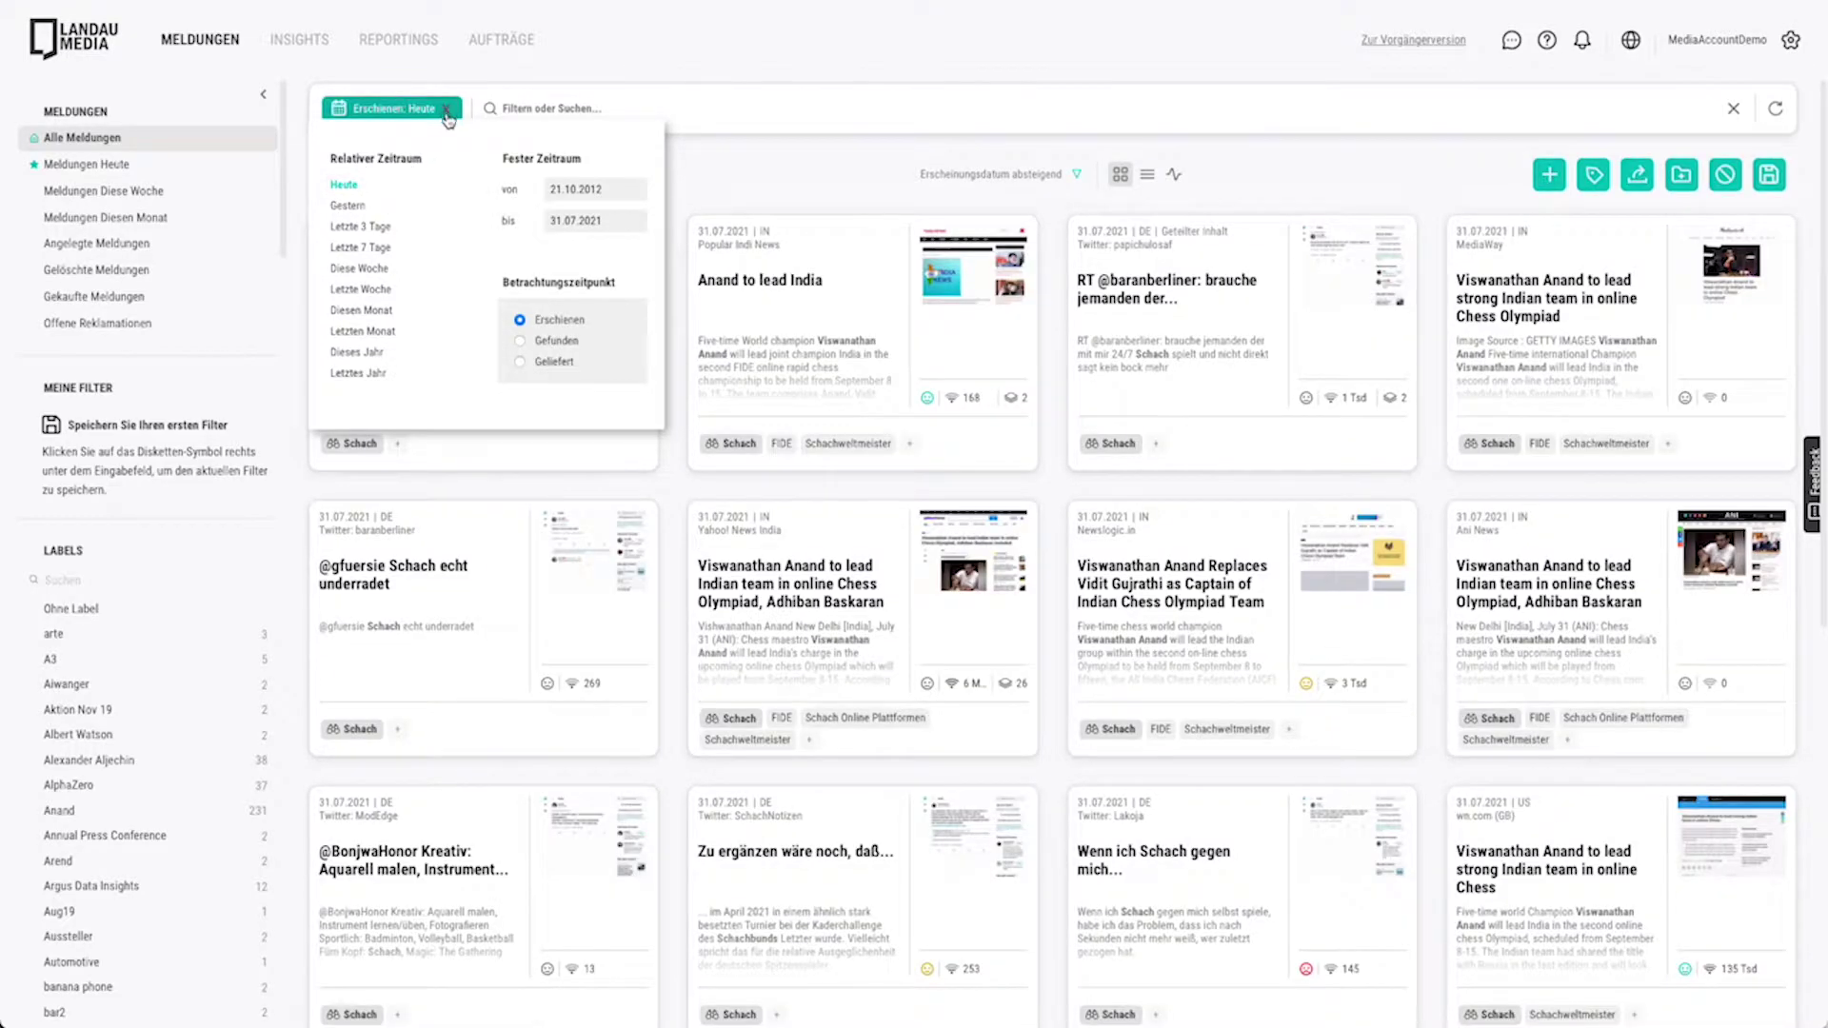
{"action": "left_click", "coordinate": [447, 111]}
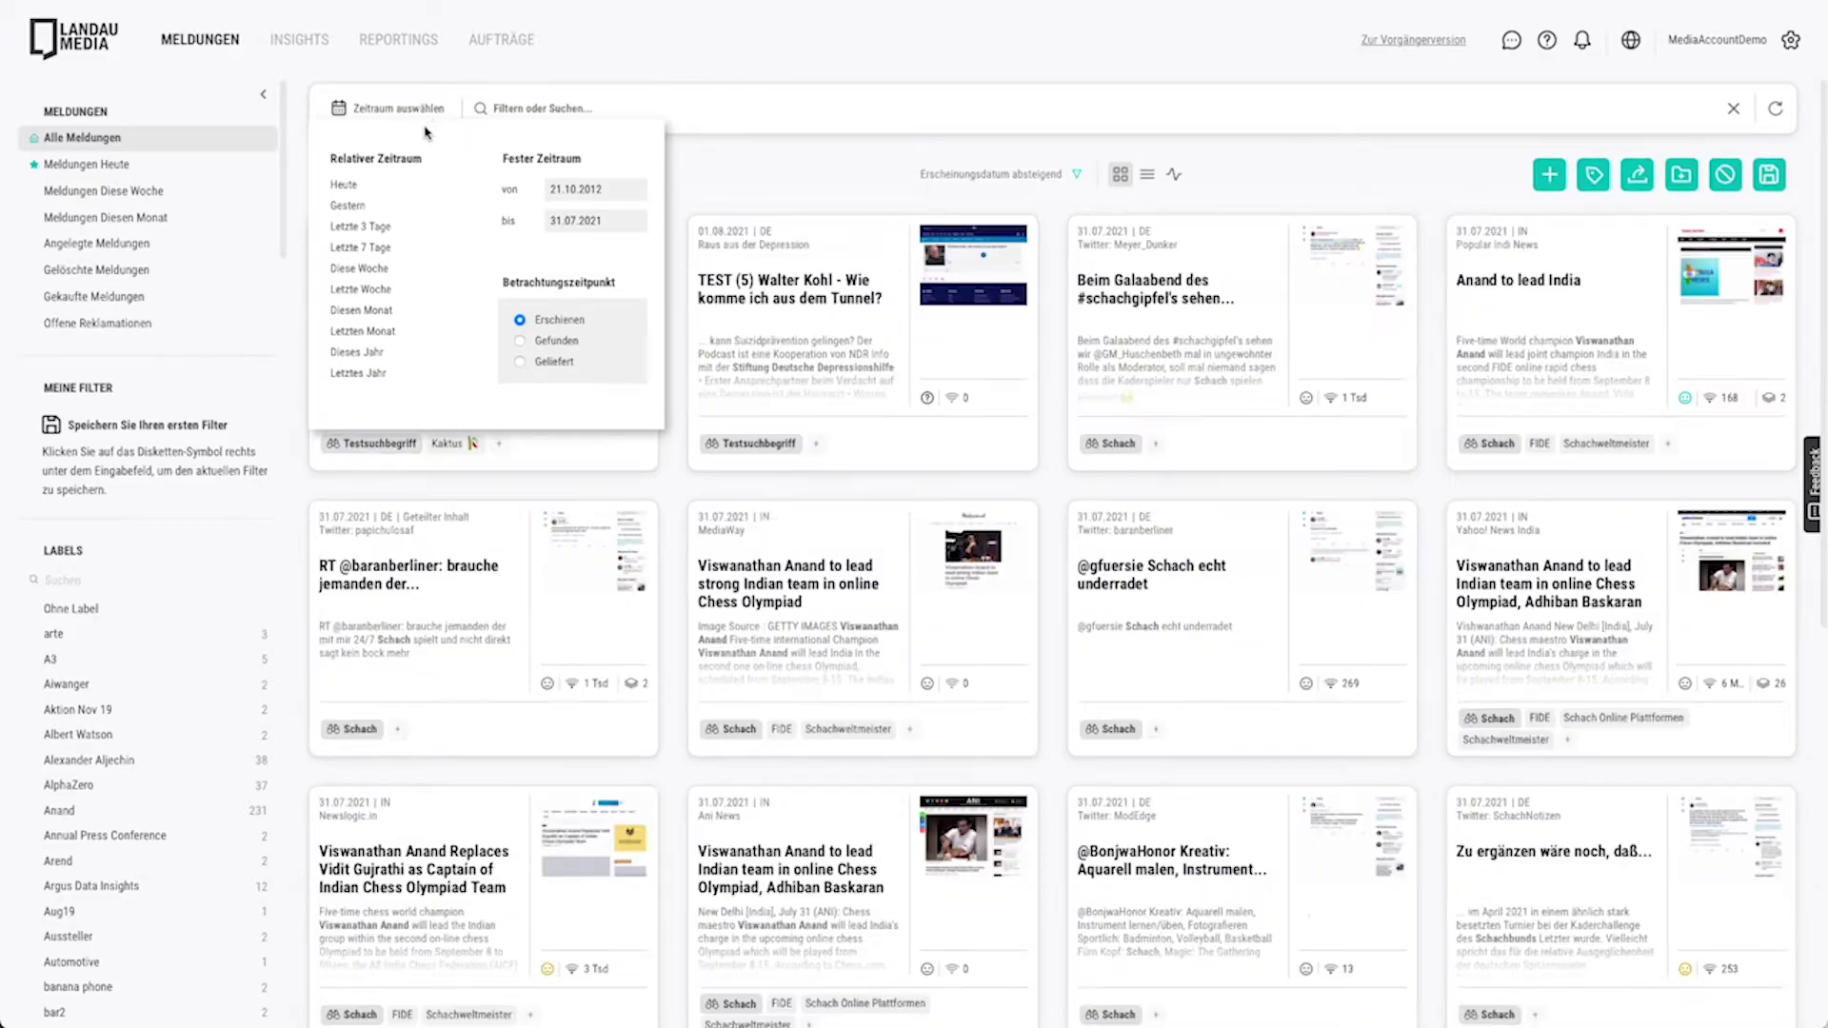
{"action": "left_click", "coordinate": [709, 152]}
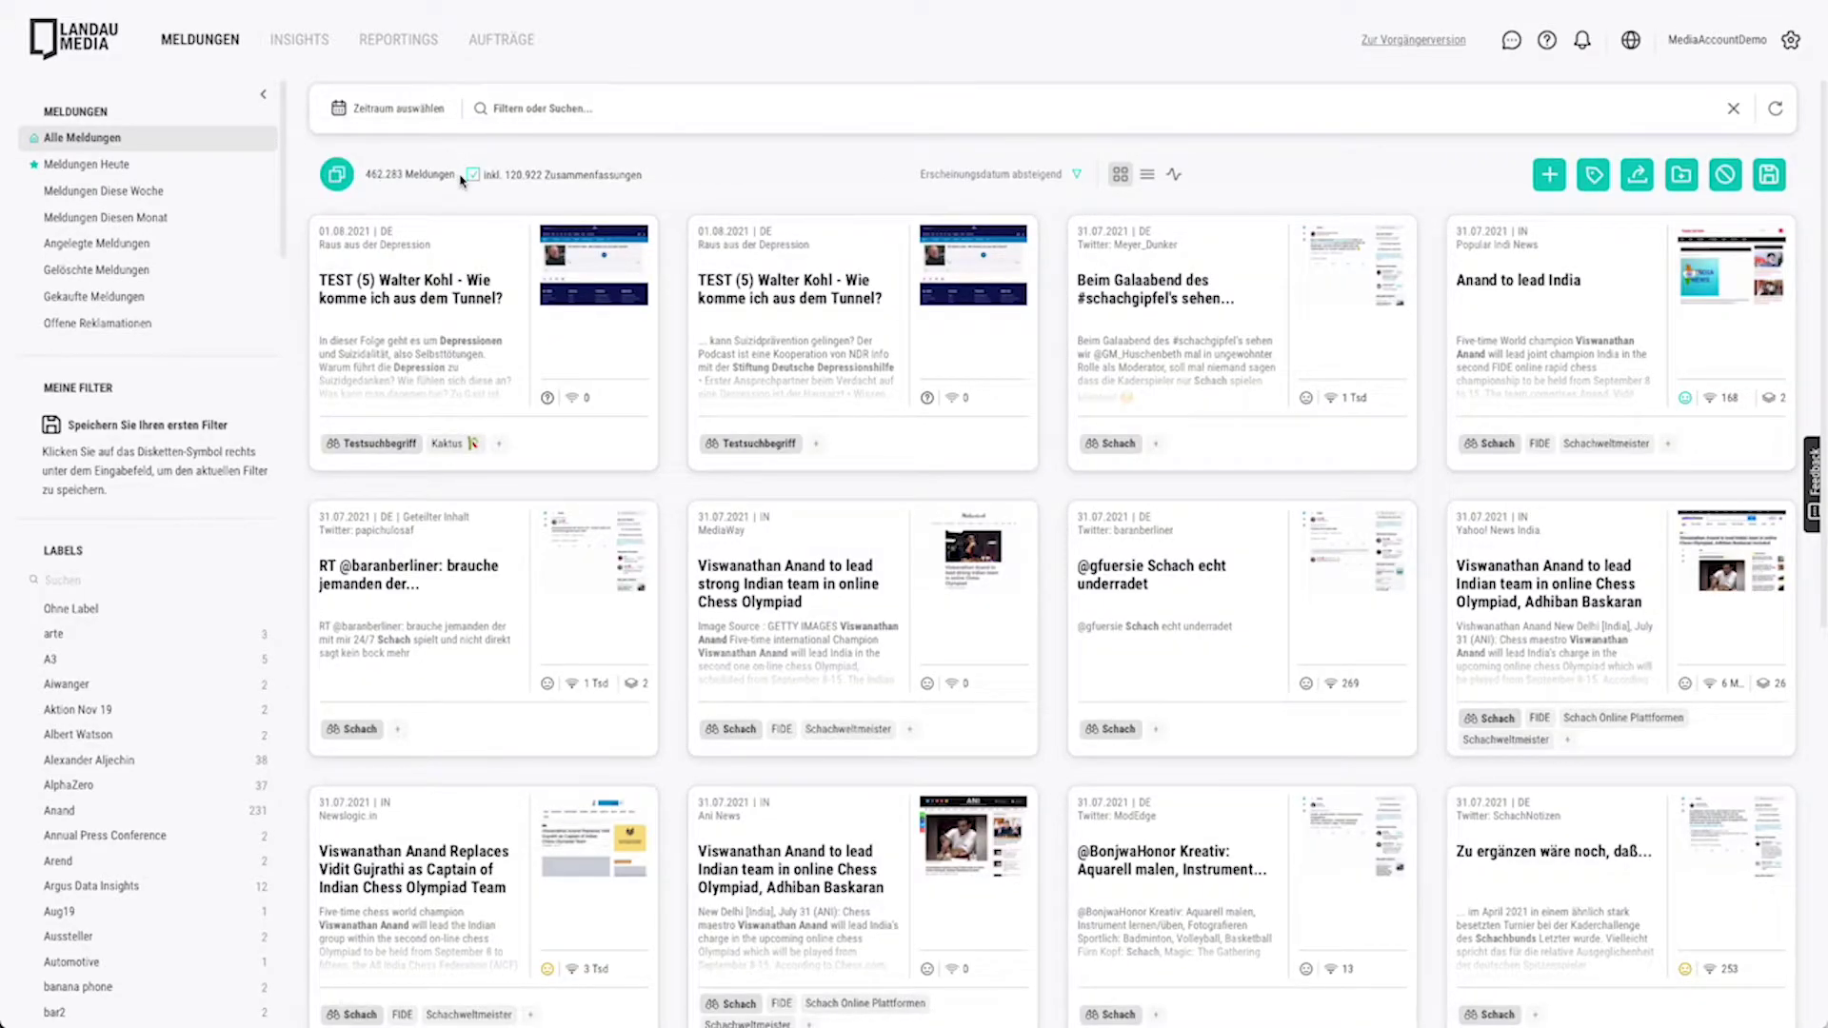
Limit the messages to the relative publication period Diesen Monat
{"action": "left_click", "coordinate": [408, 116]}
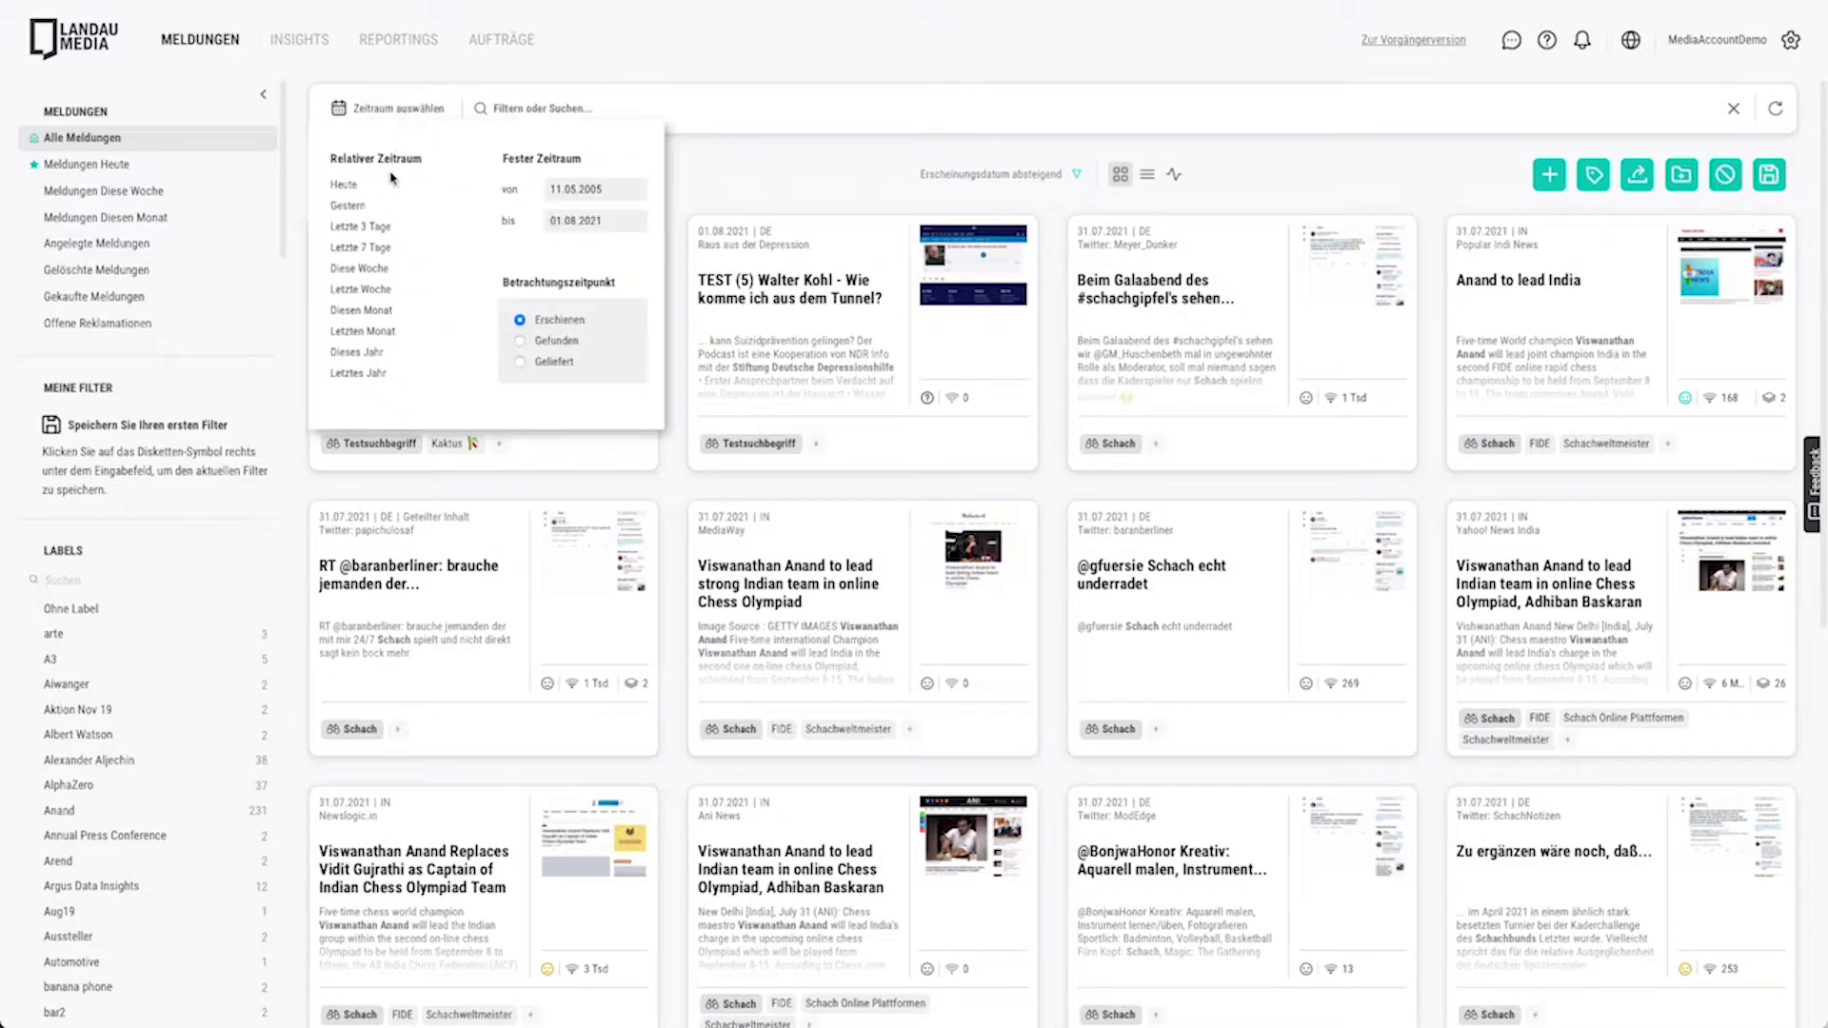
{"action": "left_click", "coordinate": [378, 311]}
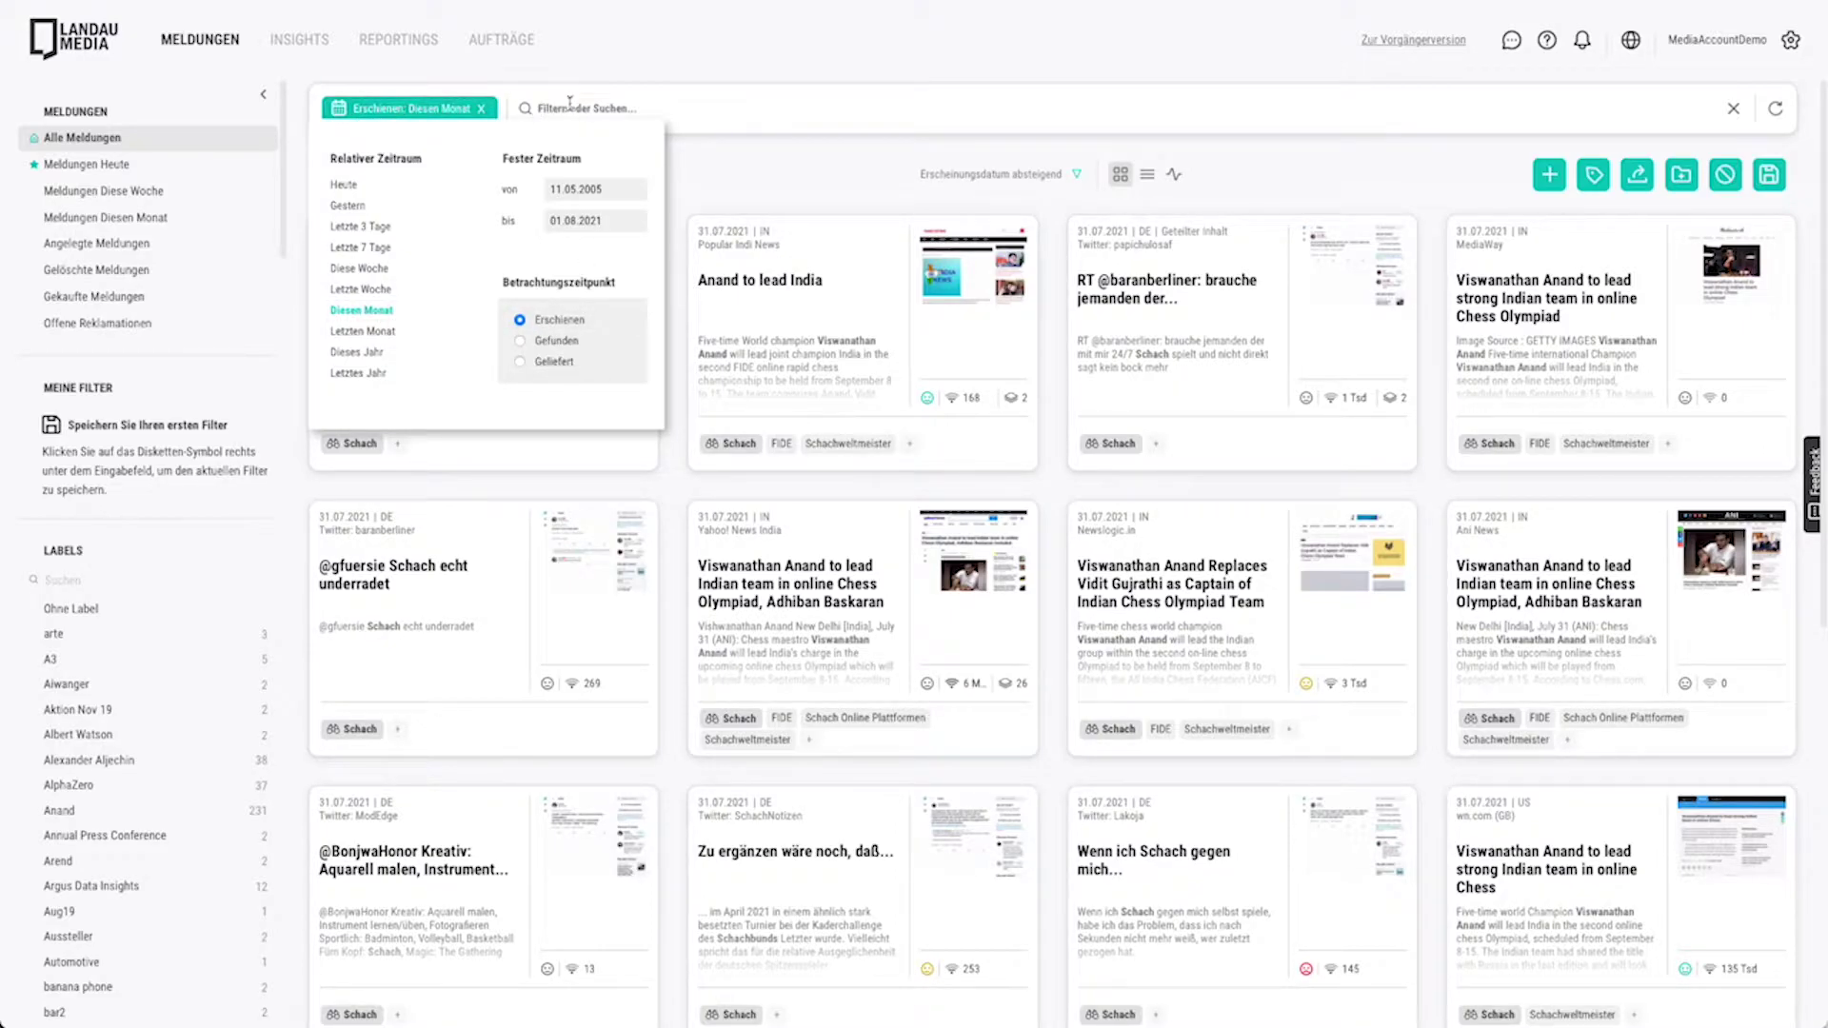
{"action": "left_click", "coordinate": [690, 150]}
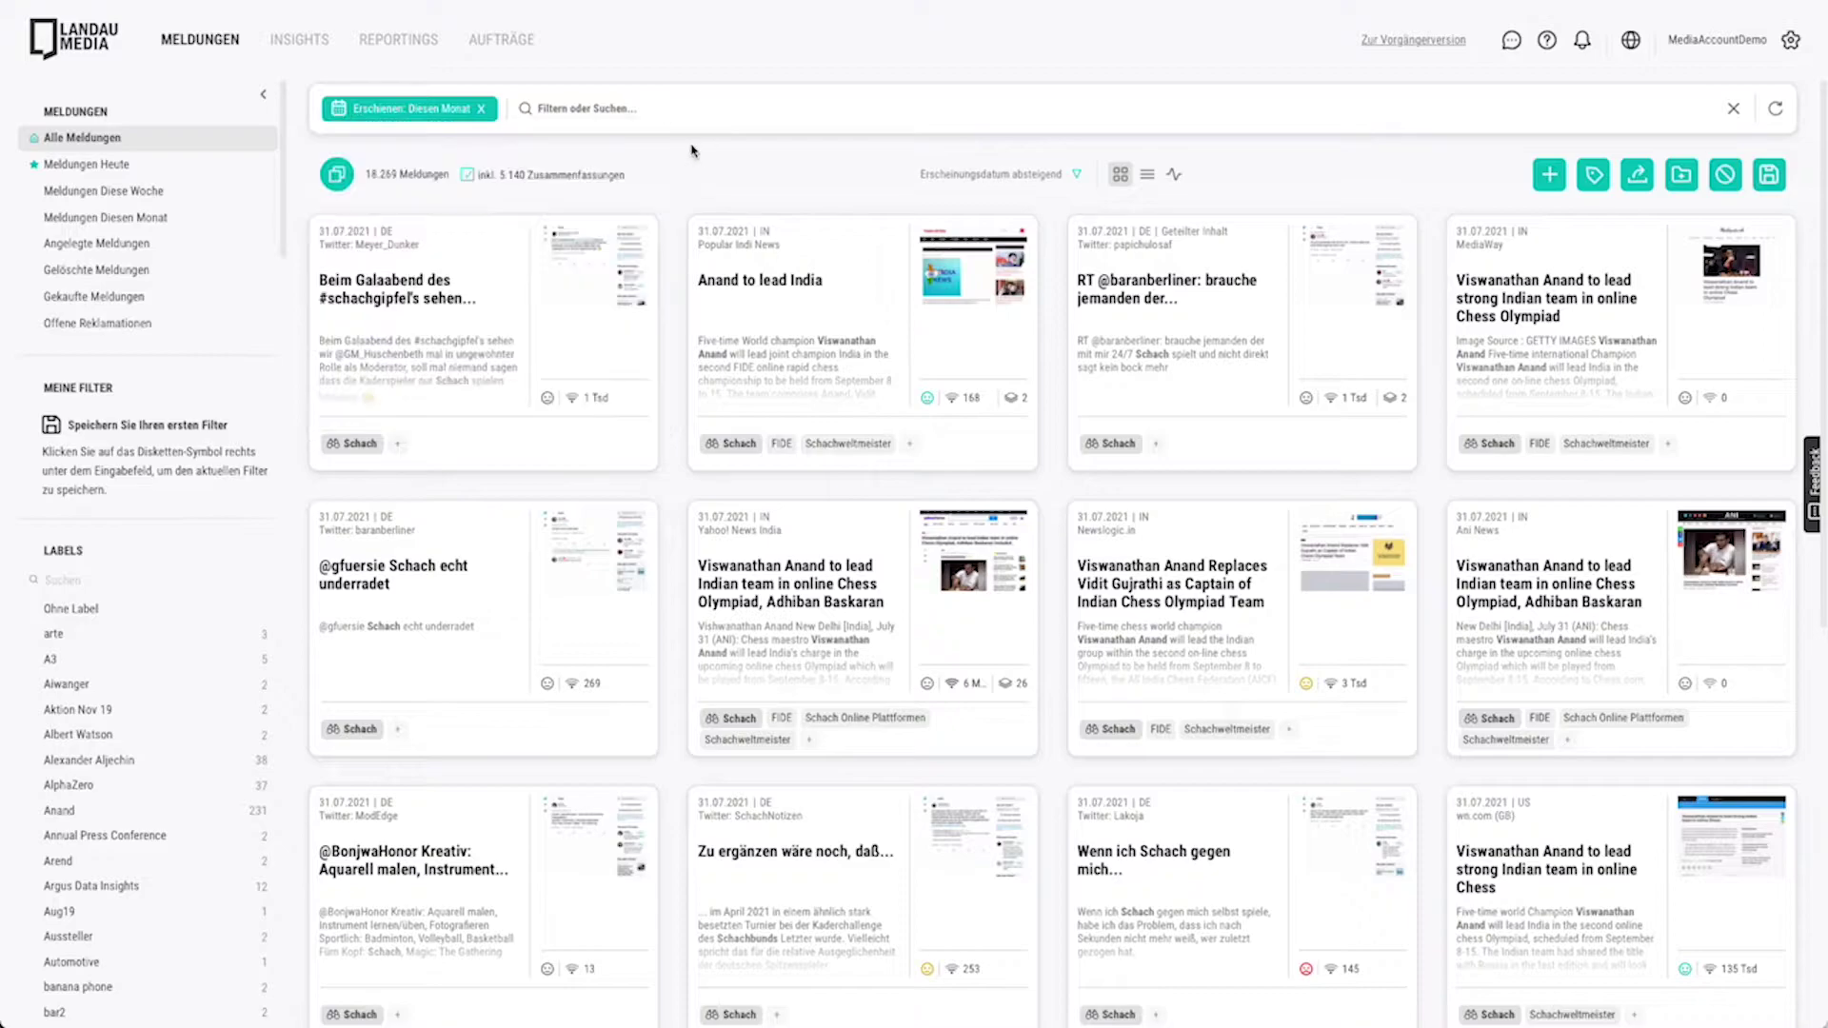
Filter the messages by the two Auftrag entries Naturkosmetik and Schach (Interner Testauftrag)
{"action": "left_click", "coordinate": [564, 108]}
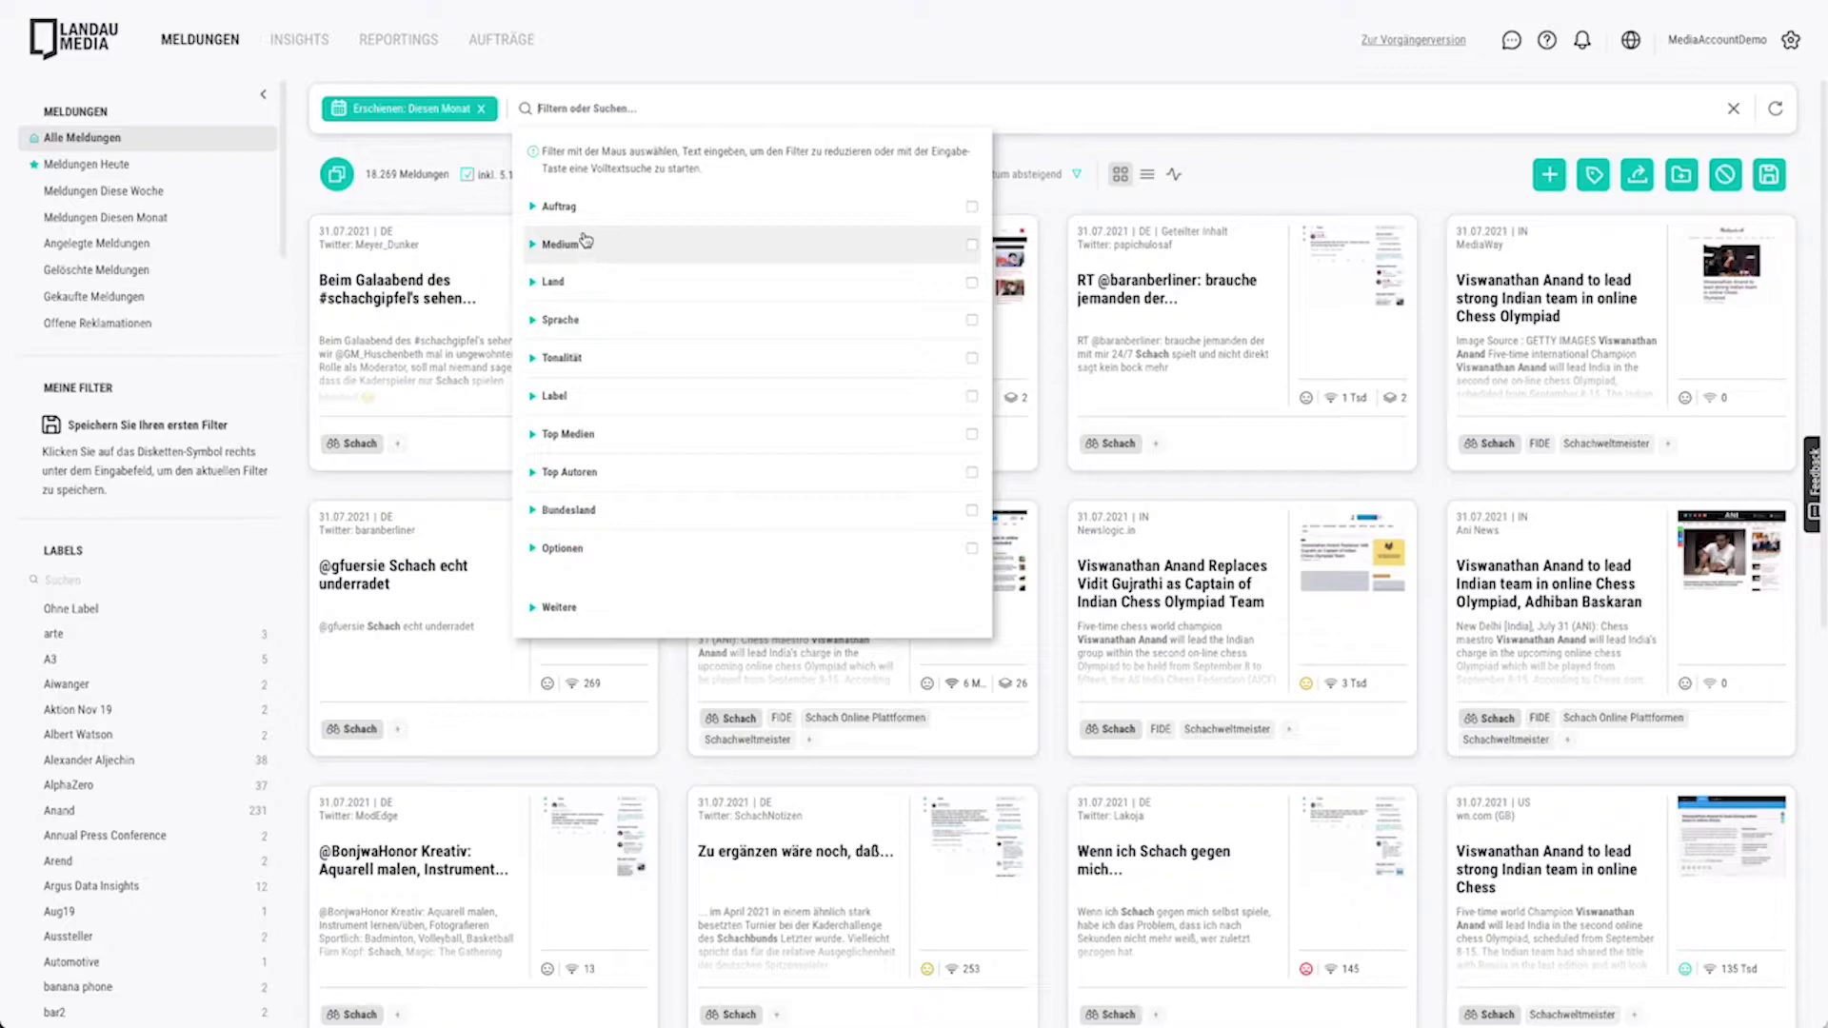
{"action": "left_click", "coordinate": [533, 207]}
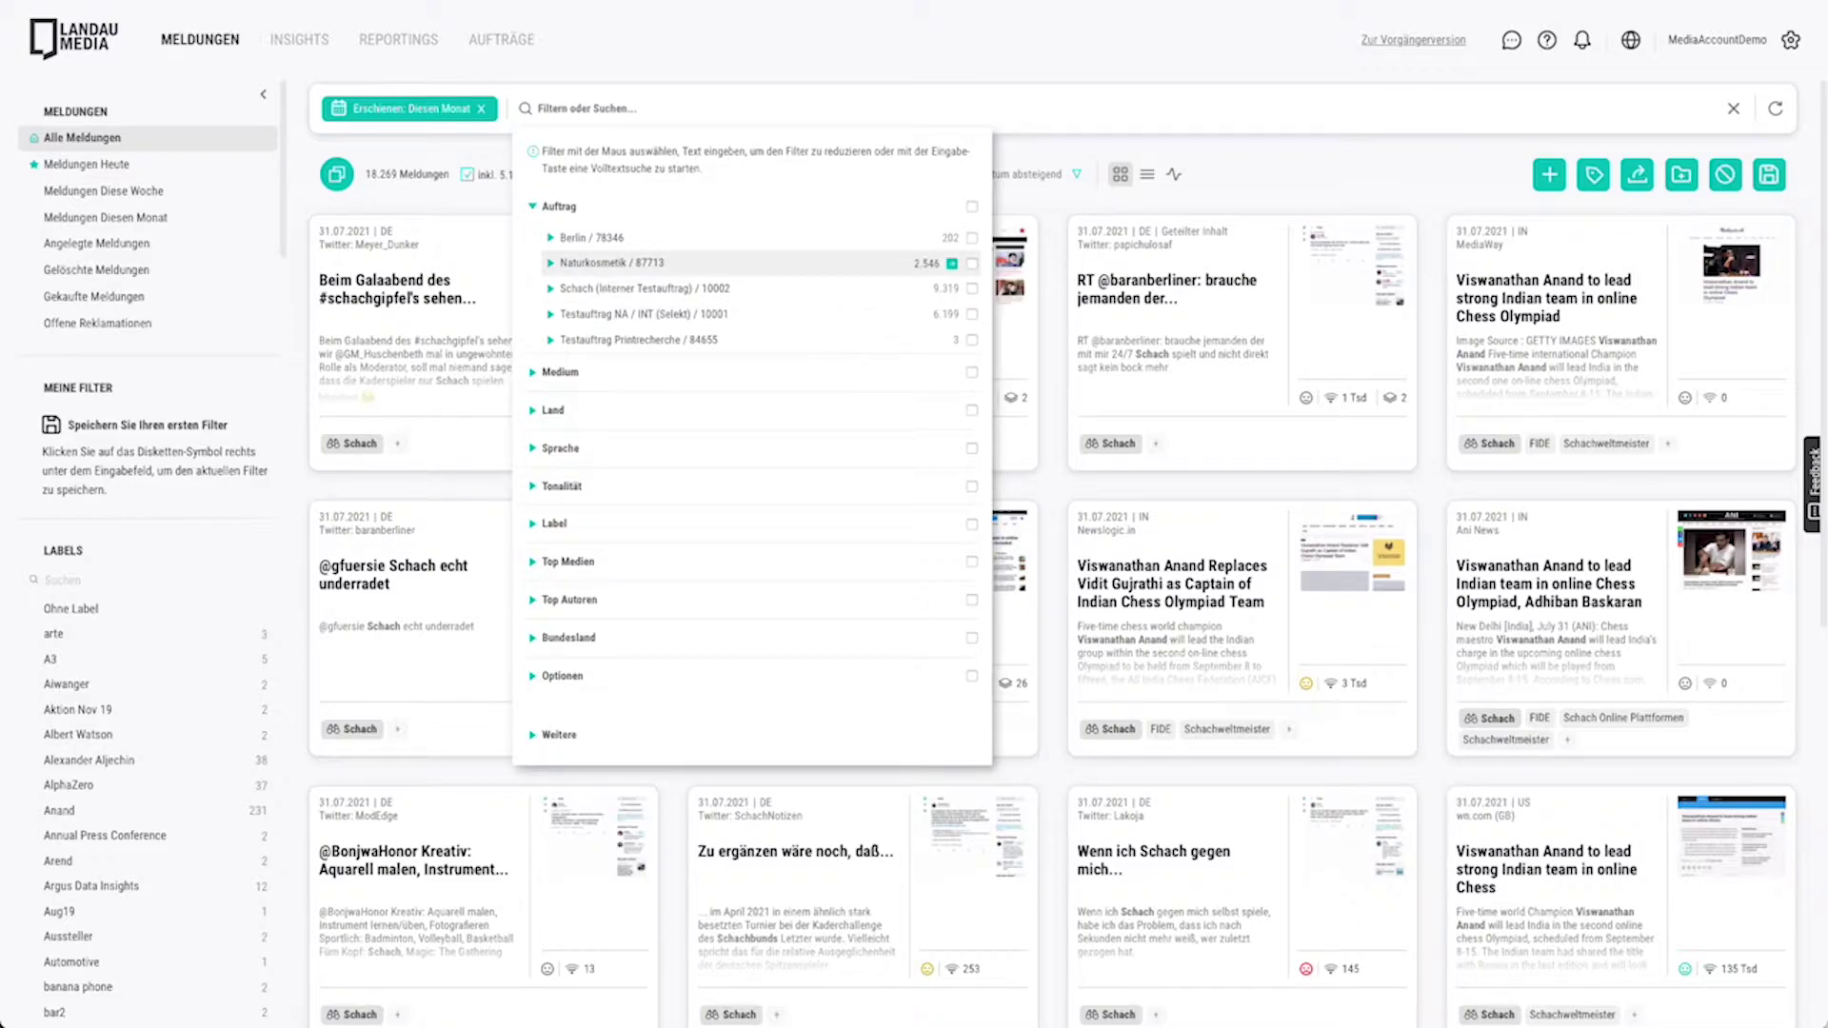
{"action": "left_click", "coordinate": [552, 264]}
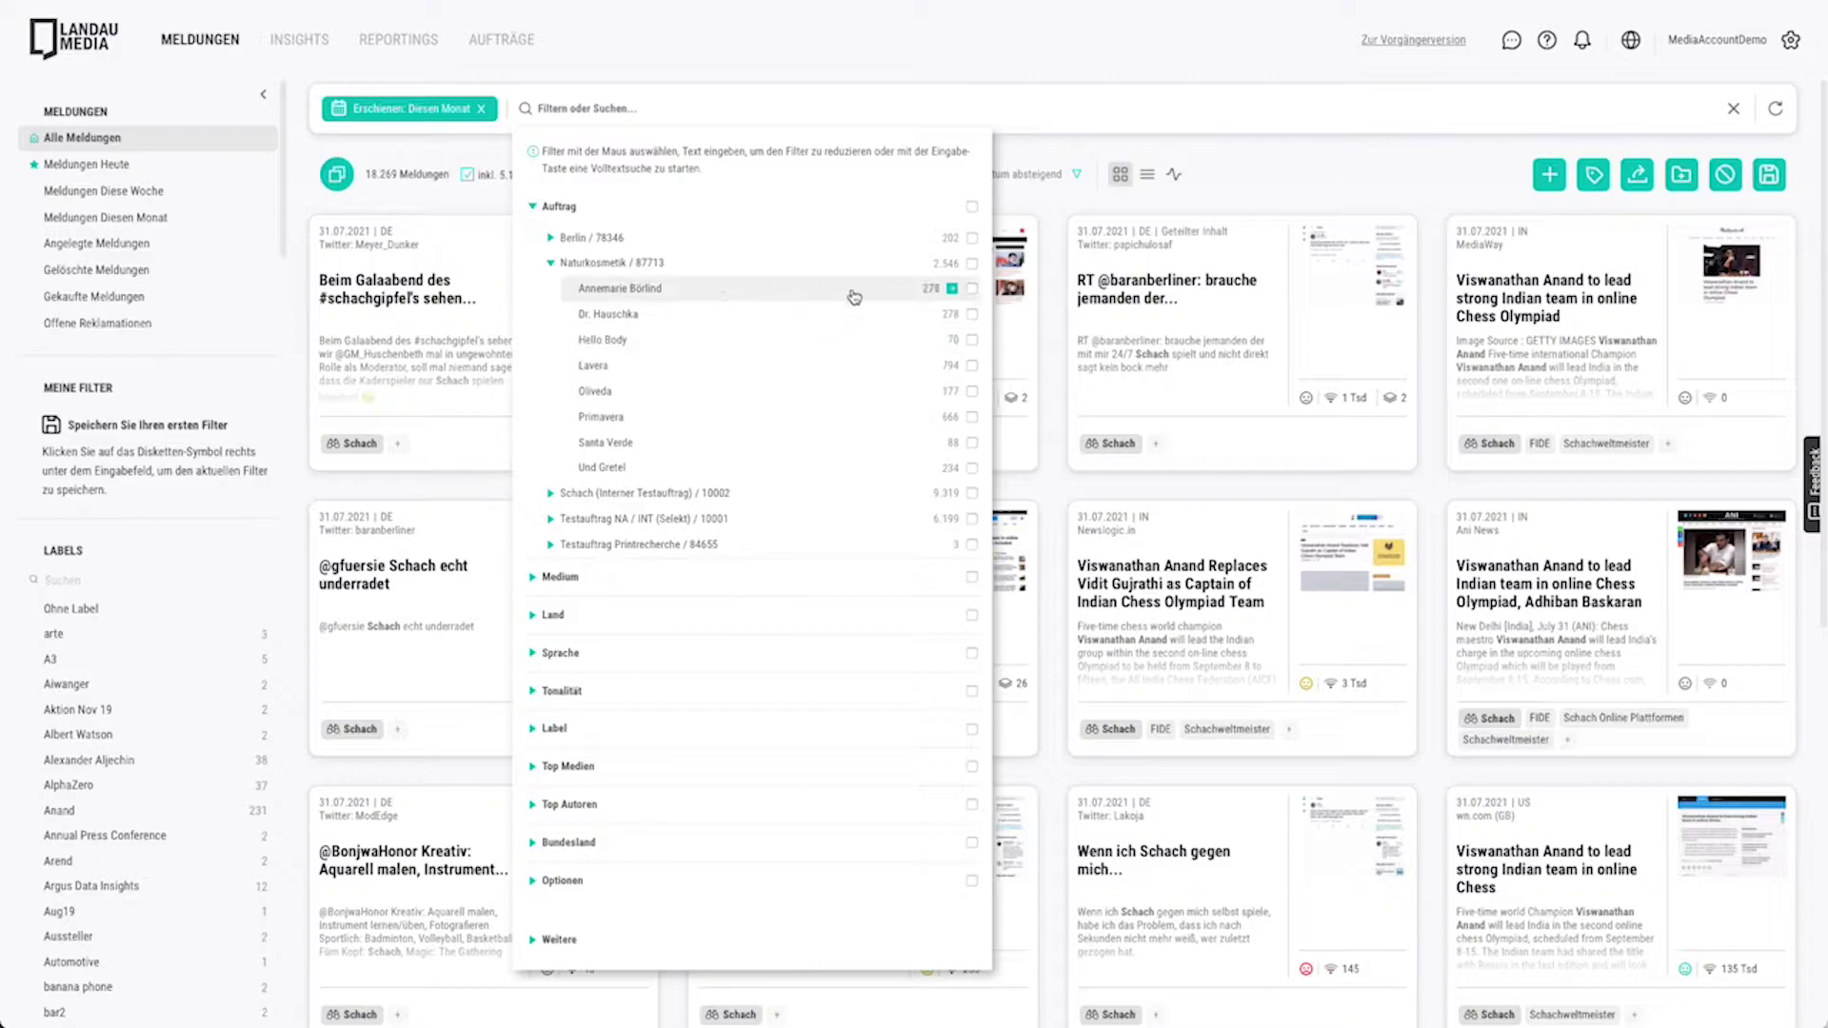
{"action": "left_click", "coordinate": [972, 264]}
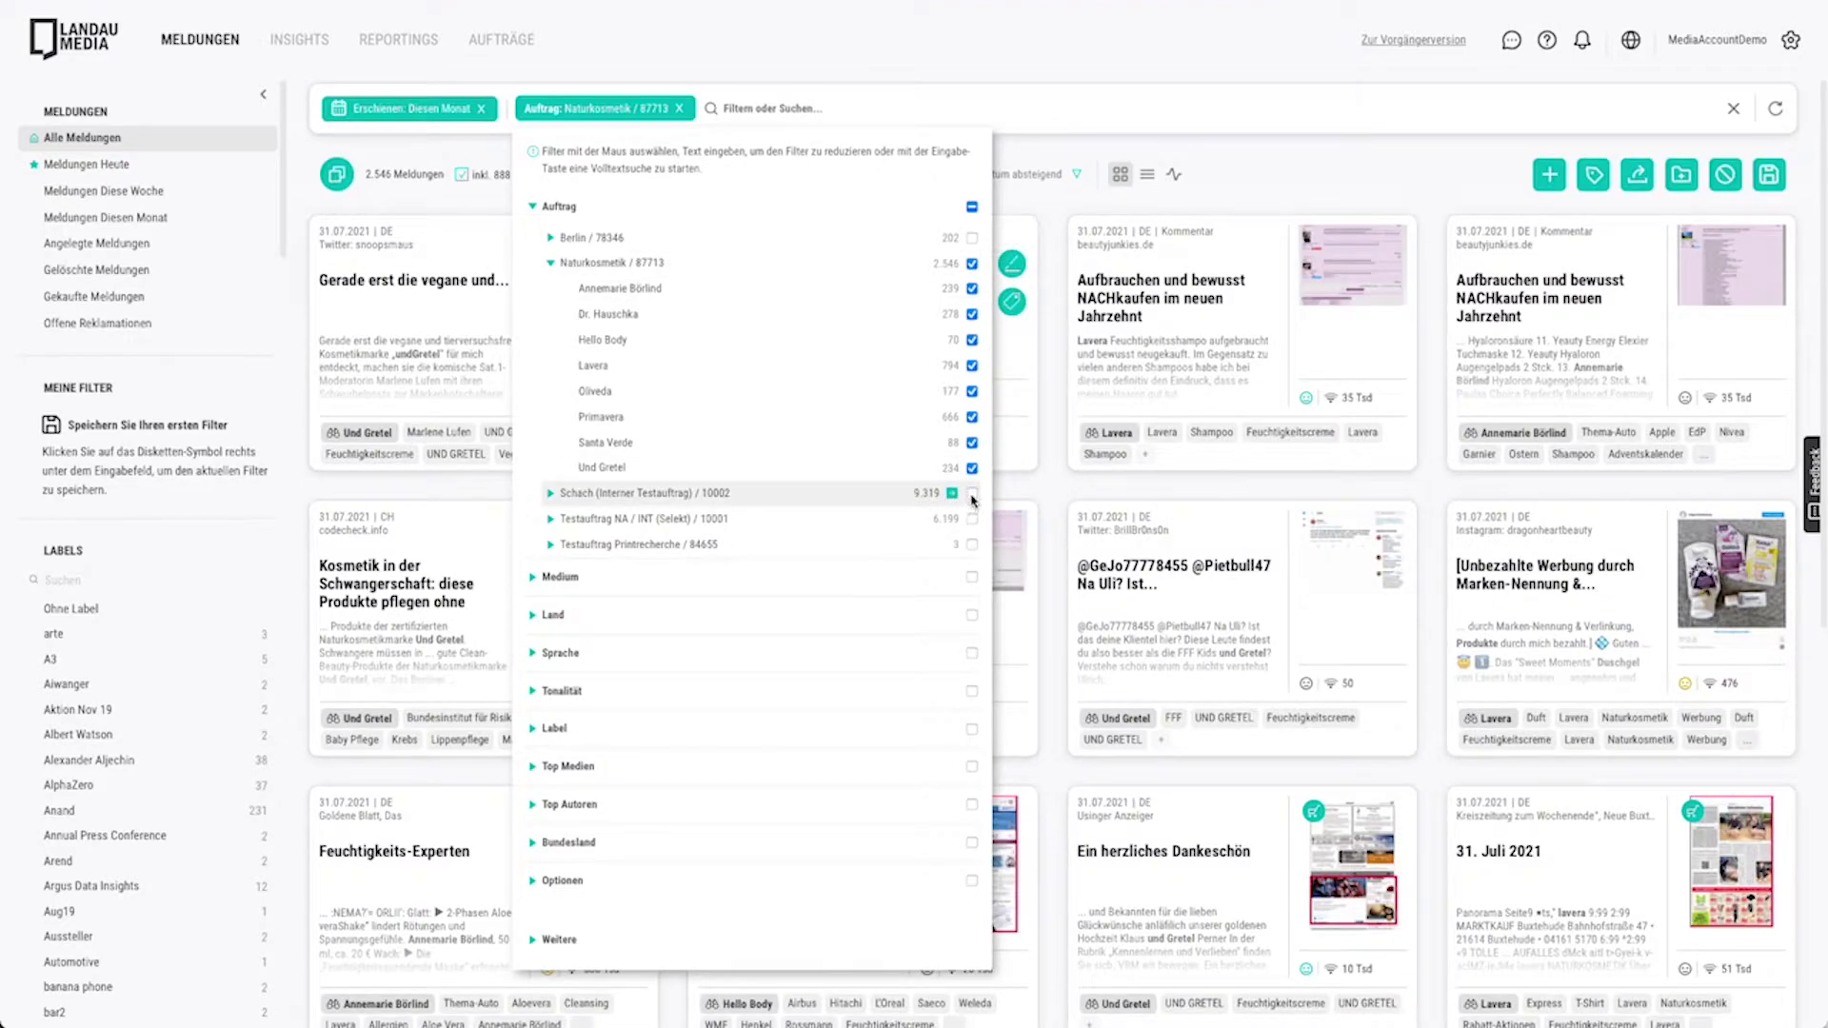
{"action": "left_click", "coordinate": [972, 494]}
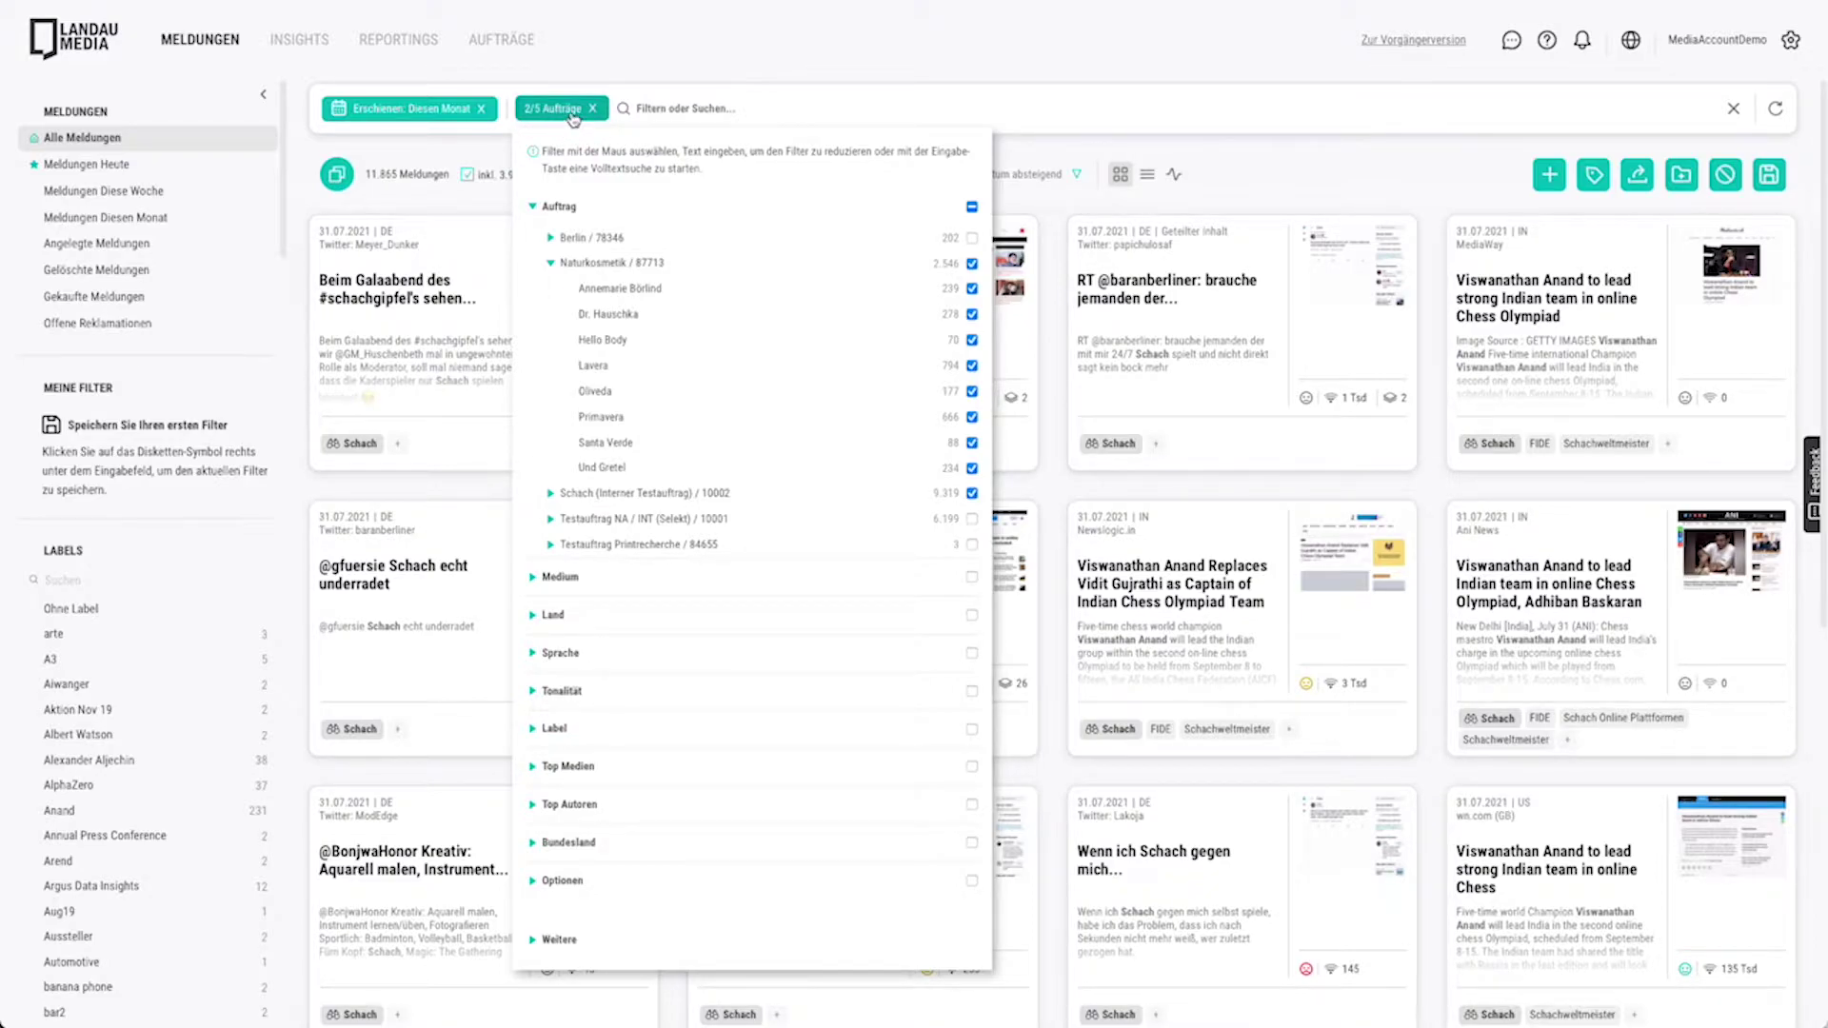
{"action": "left_click", "coordinate": [537, 207]}
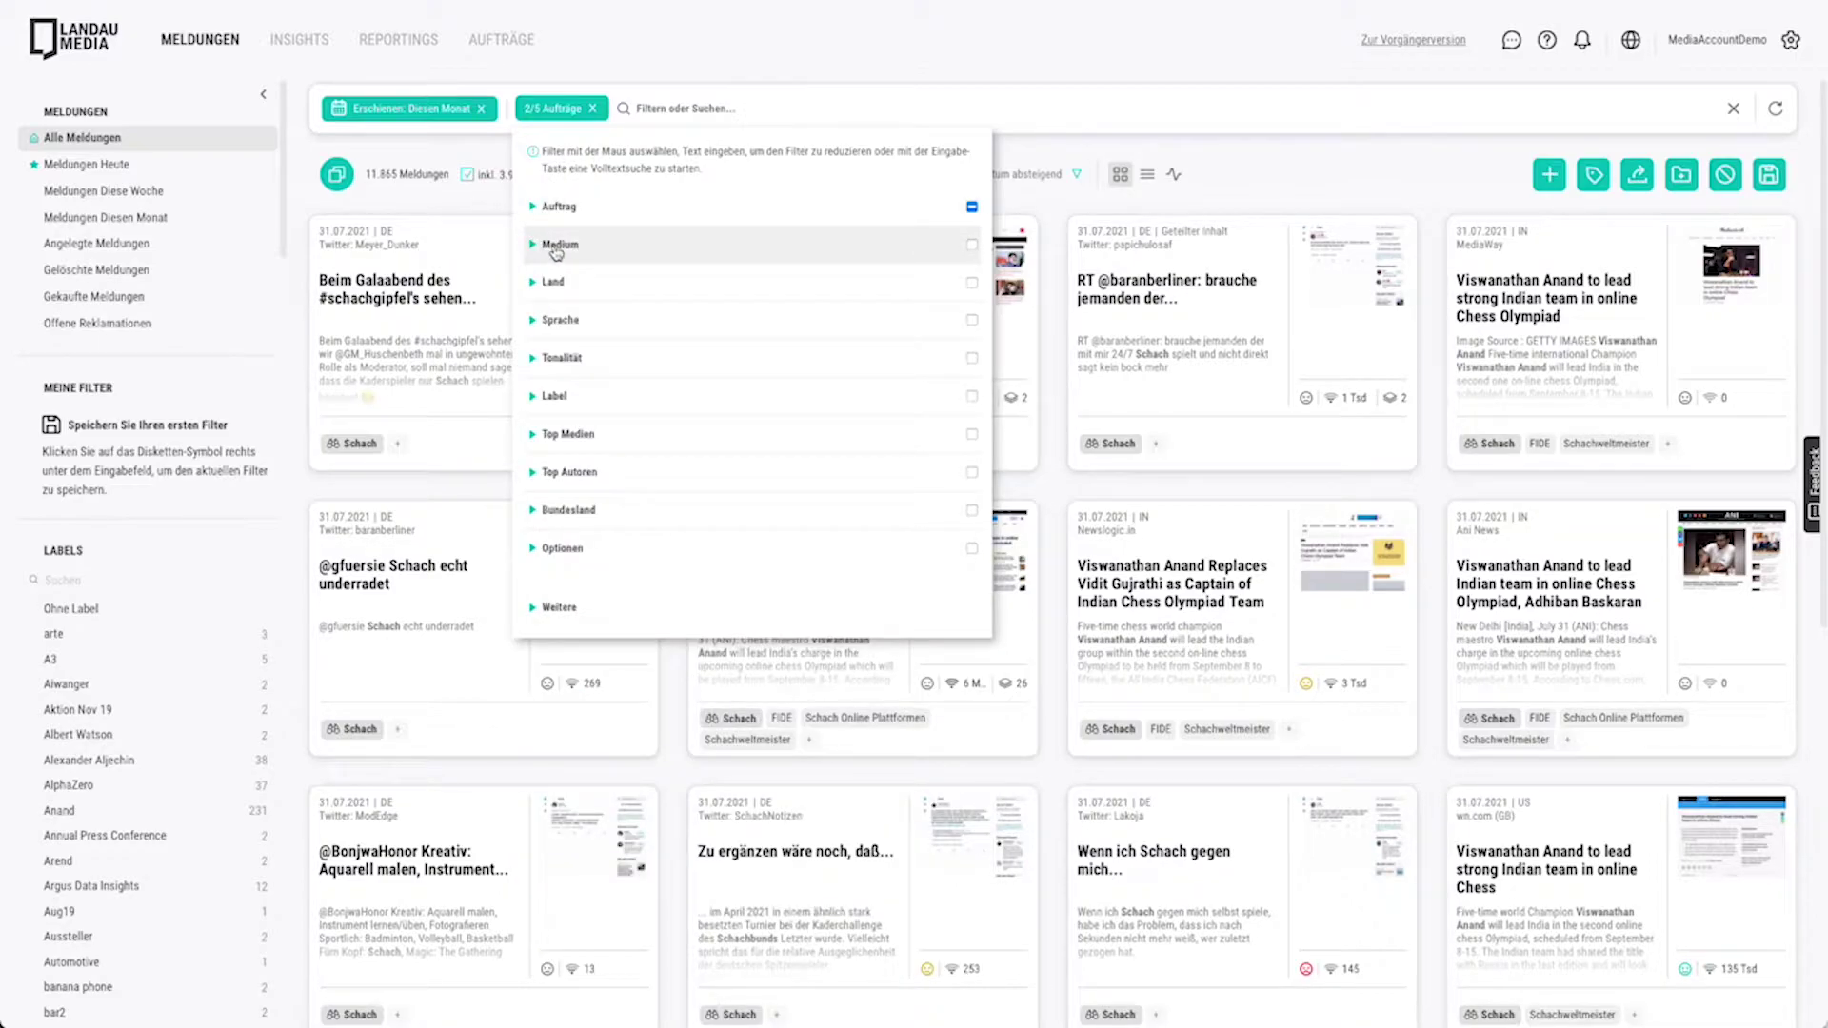
Filter the medium to Online Medien without Anzeigenblatt and Zeitschrift, and narrow that selection to Tageszeitung only
{"action": "left_click", "coordinate": [556, 248]}
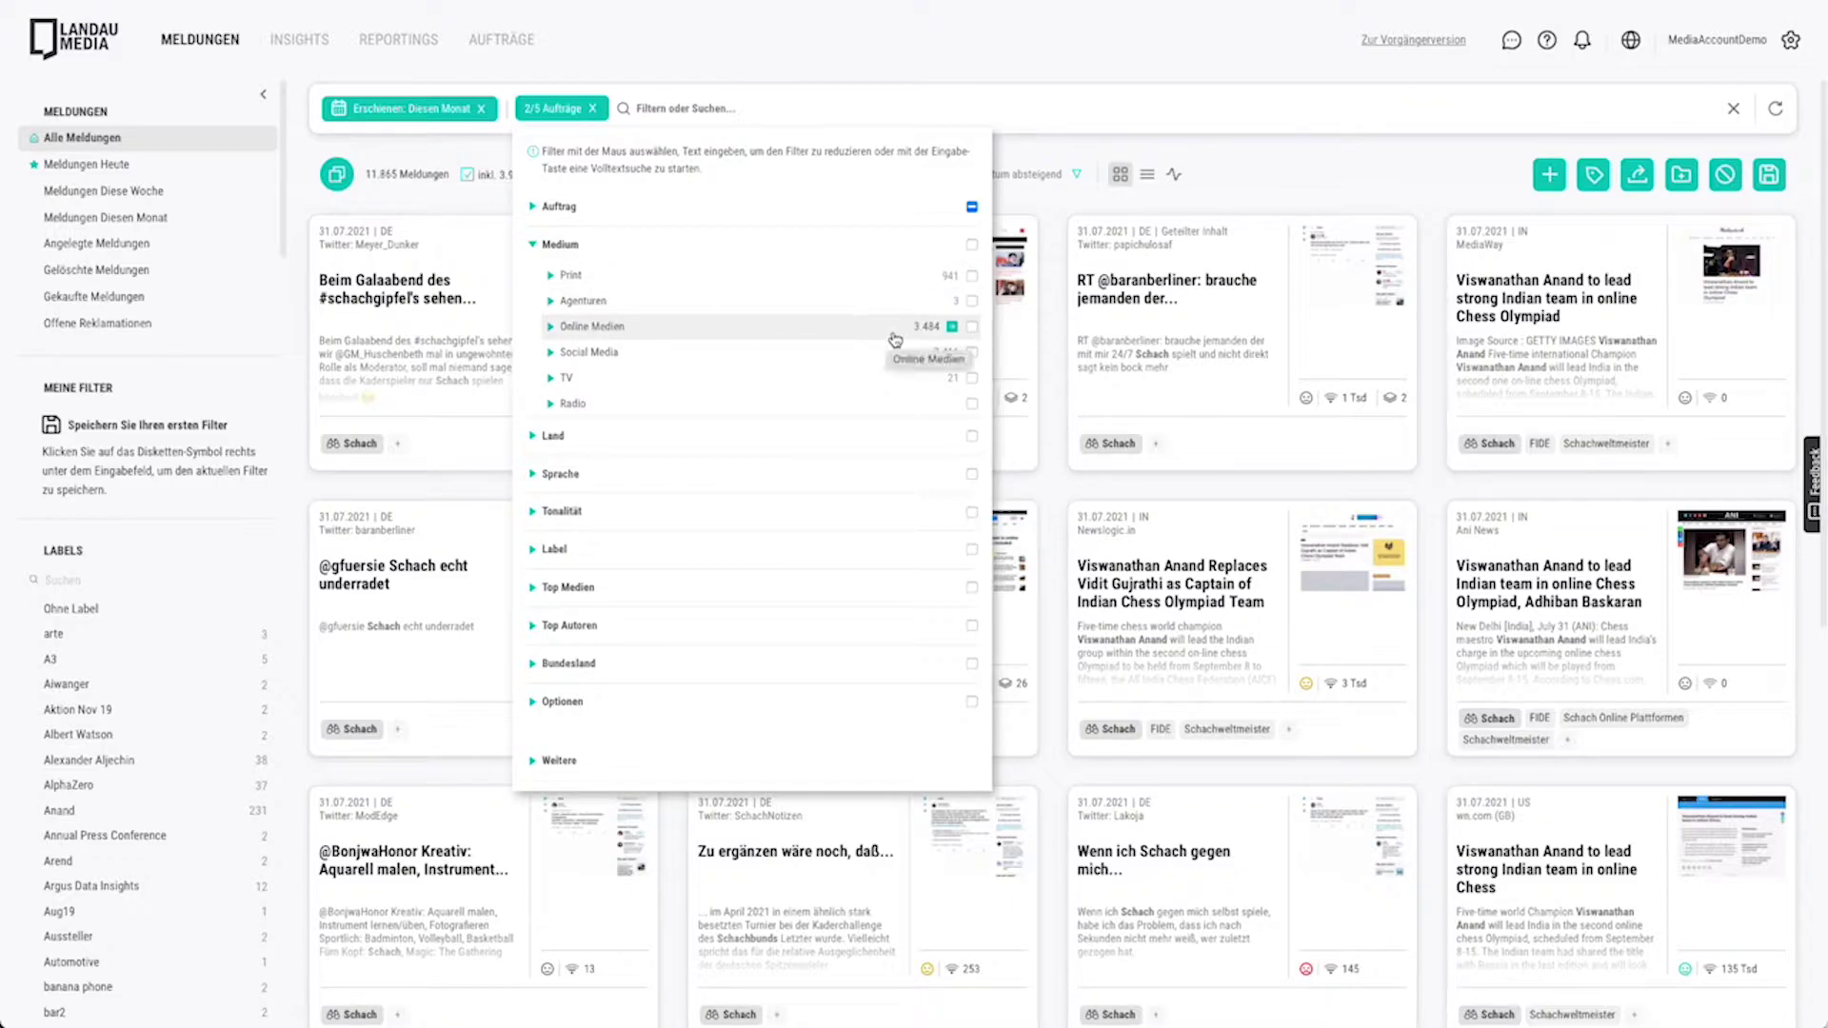
{"action": "left_click", "coordinate": [972, 328]}
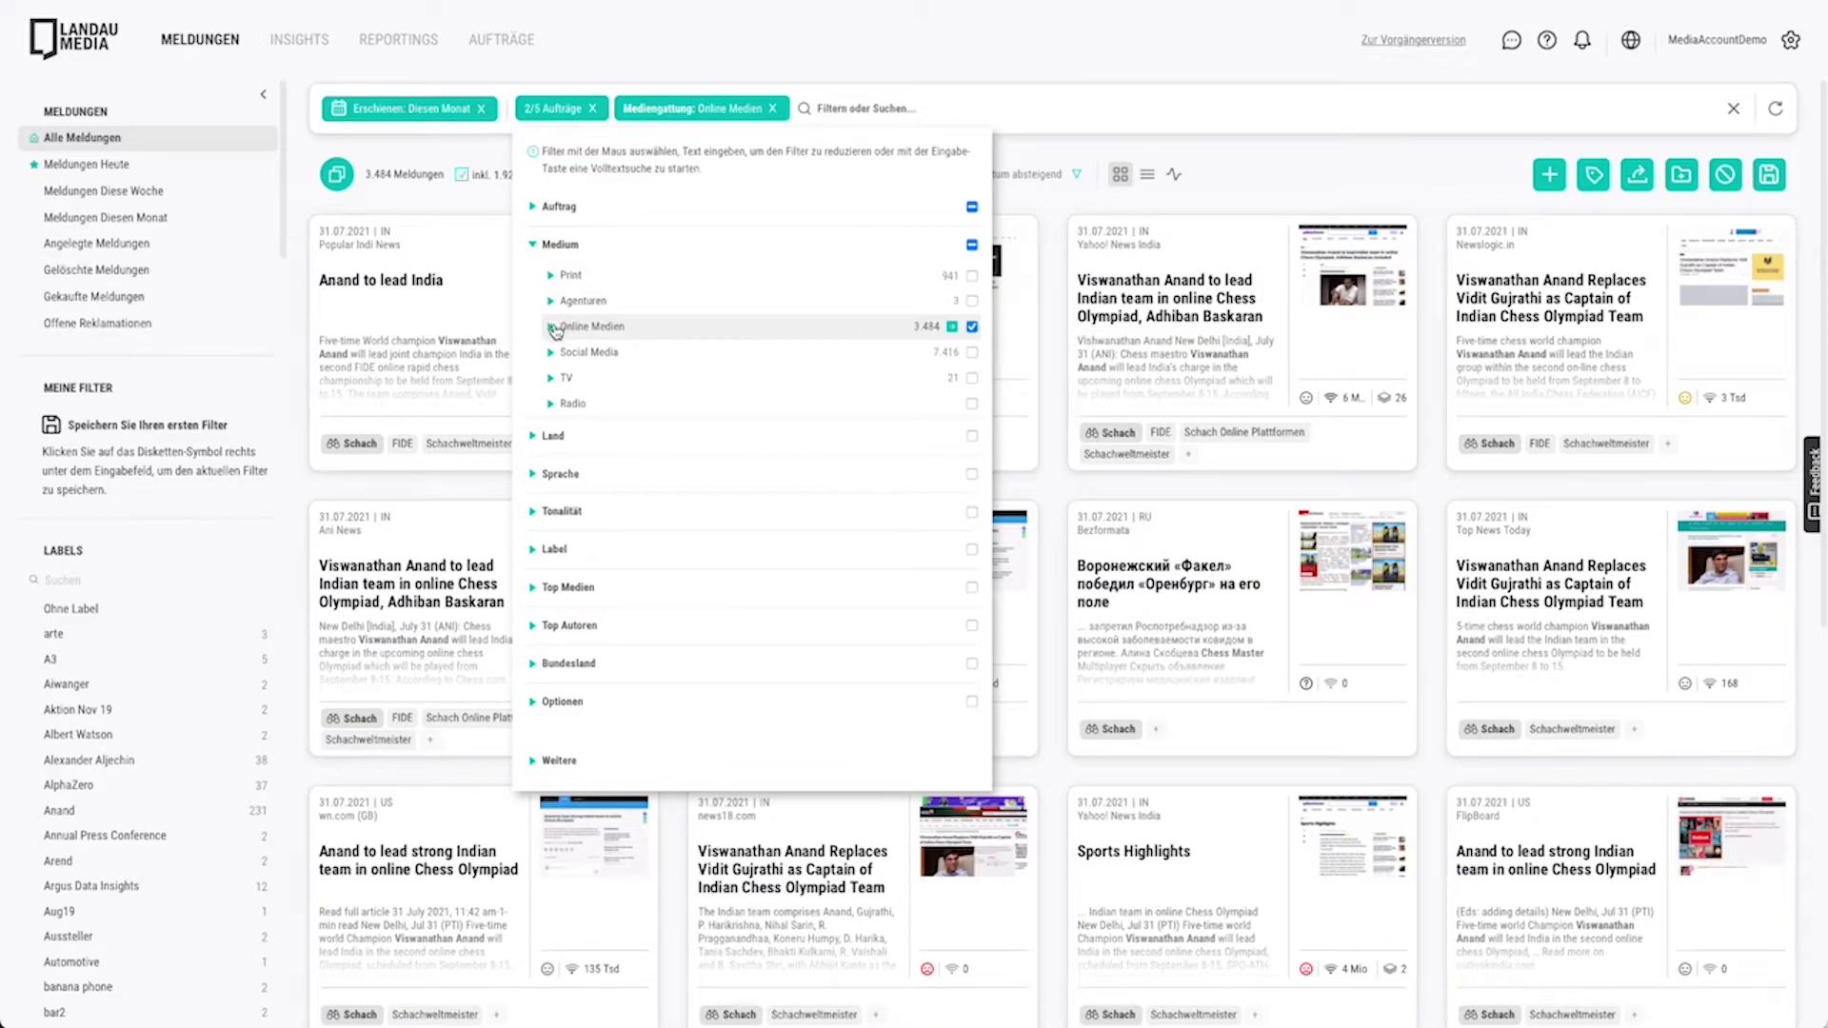
{"action": "left_click", "coordinate": [553, 328]}
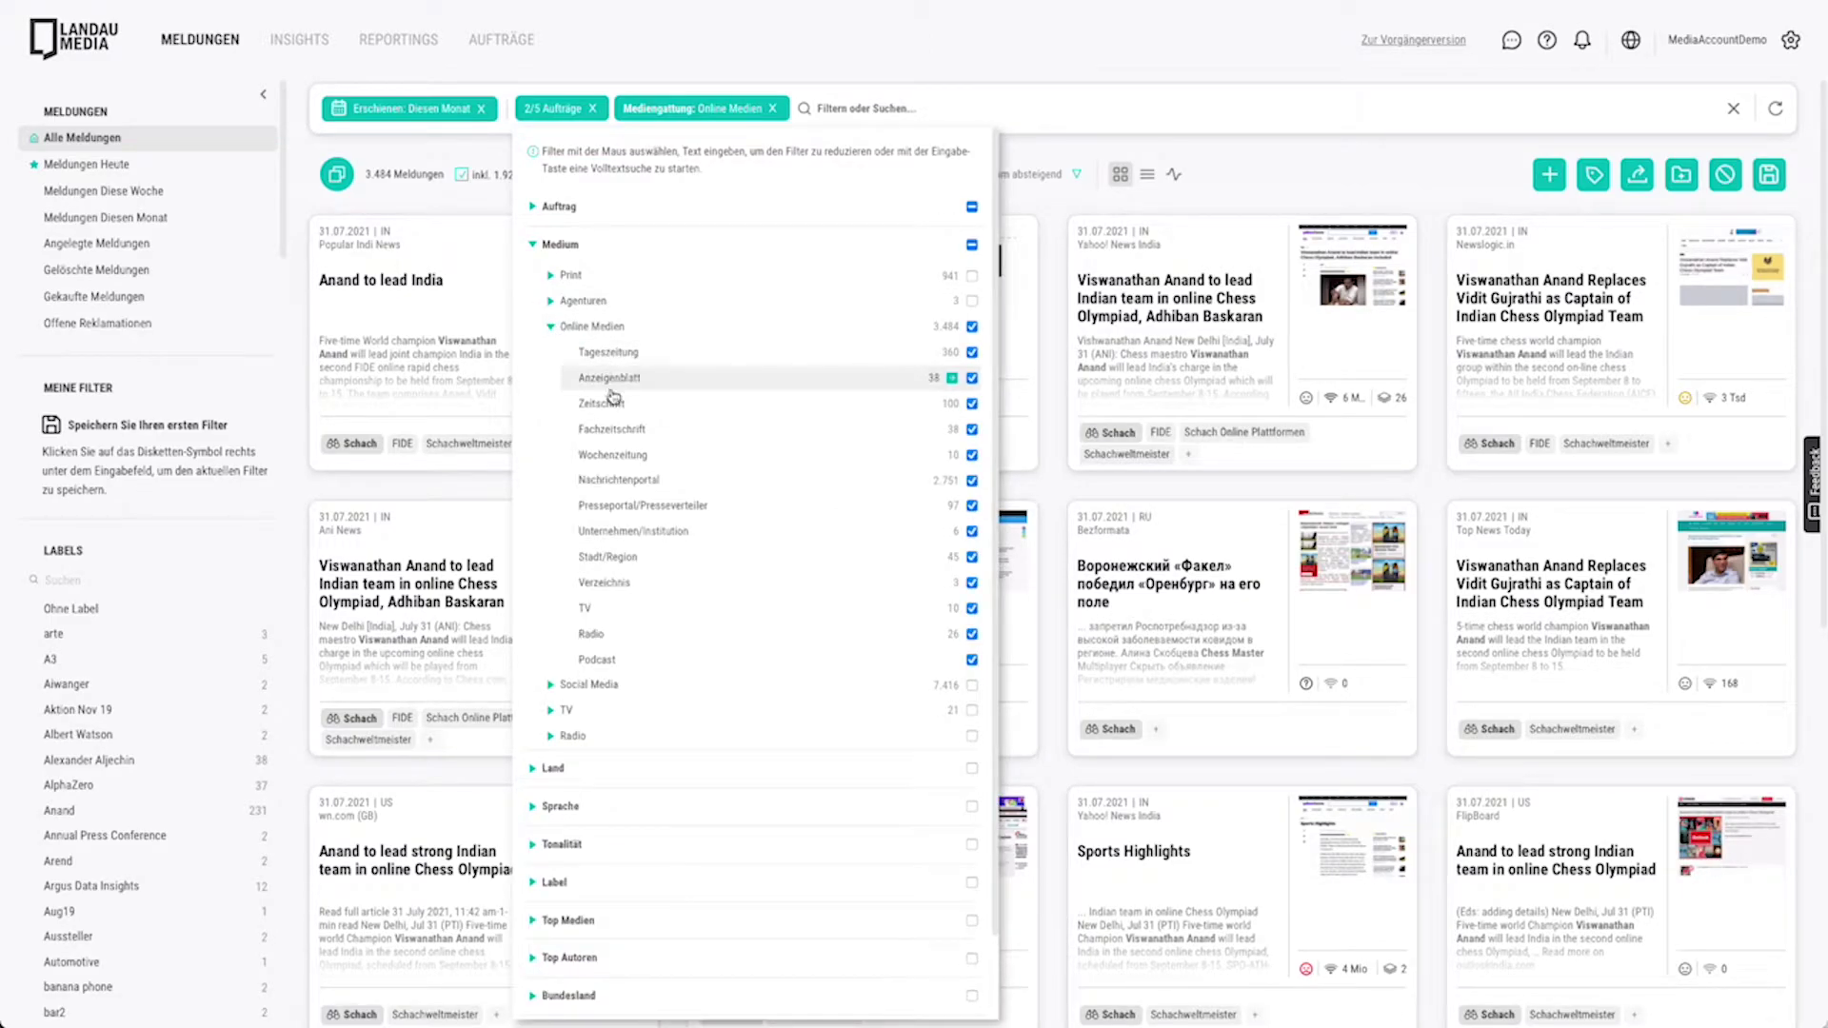
{"action": "left_click", "coordinate": [973, 379]}
{"action": "left_click", "coordinate": [972, 403]}
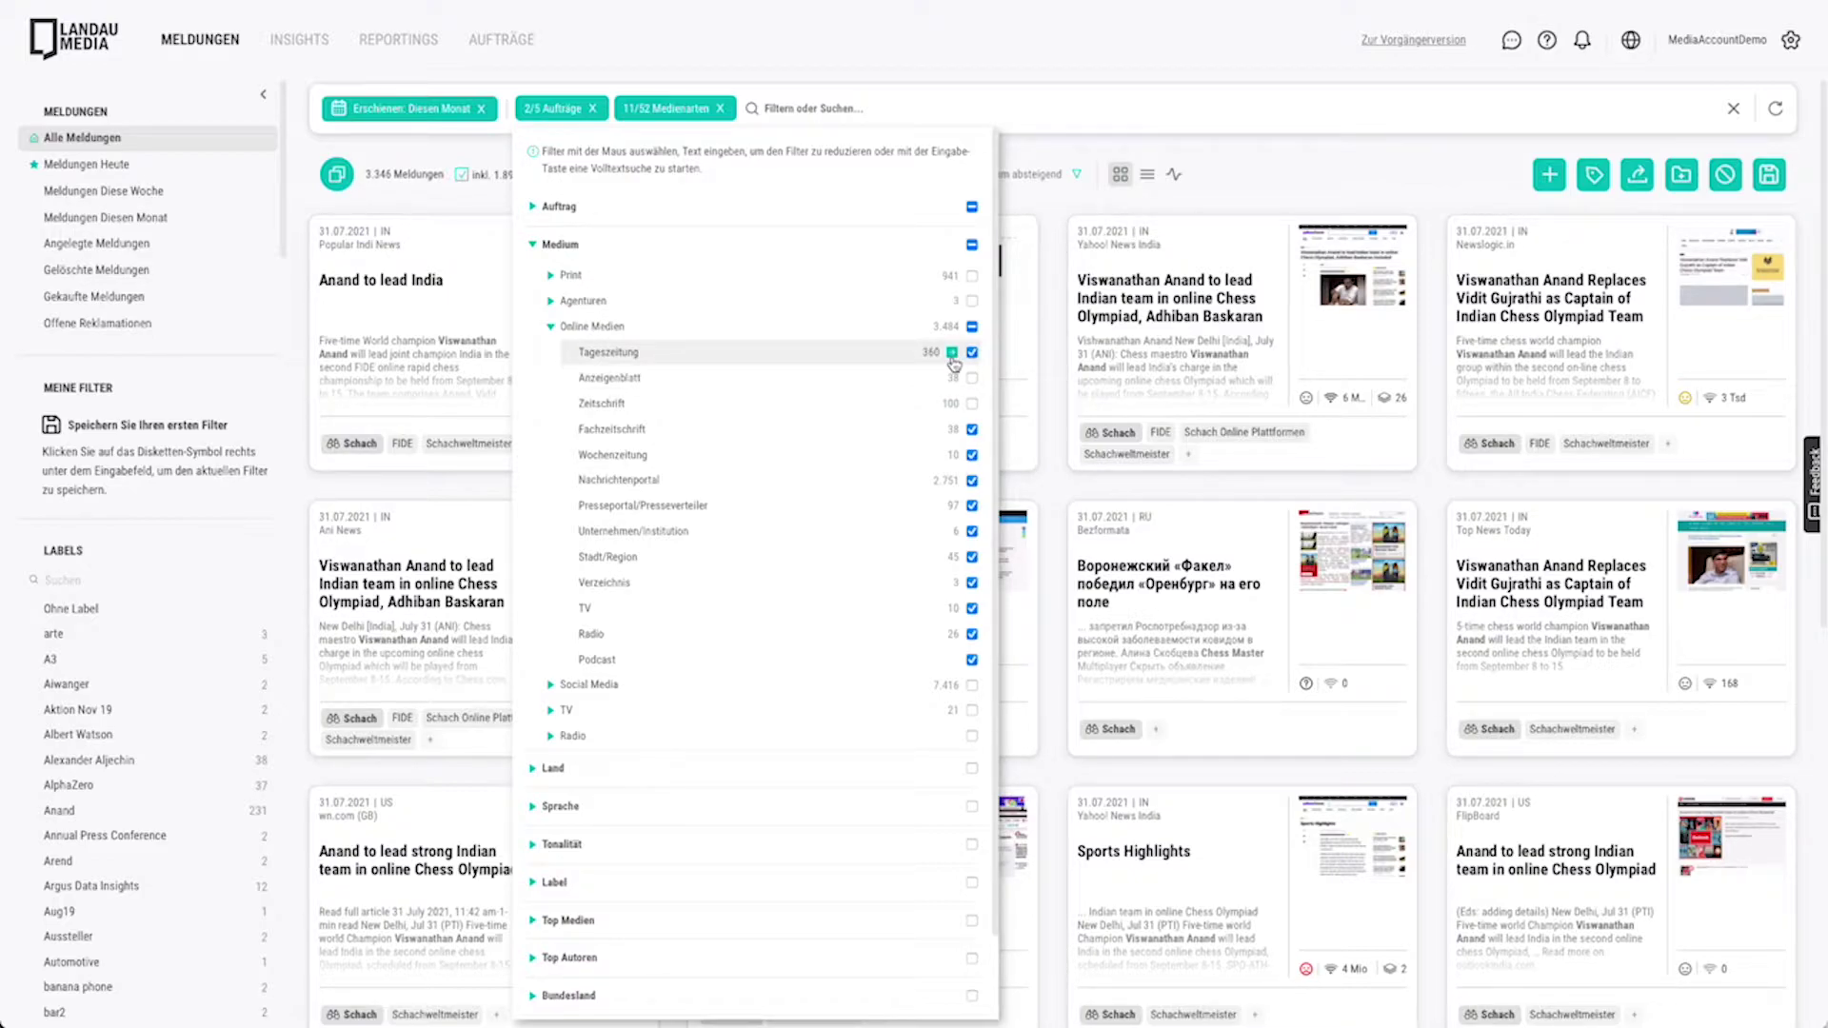
{"action": "left_click", "coordinate": [953, 354]}
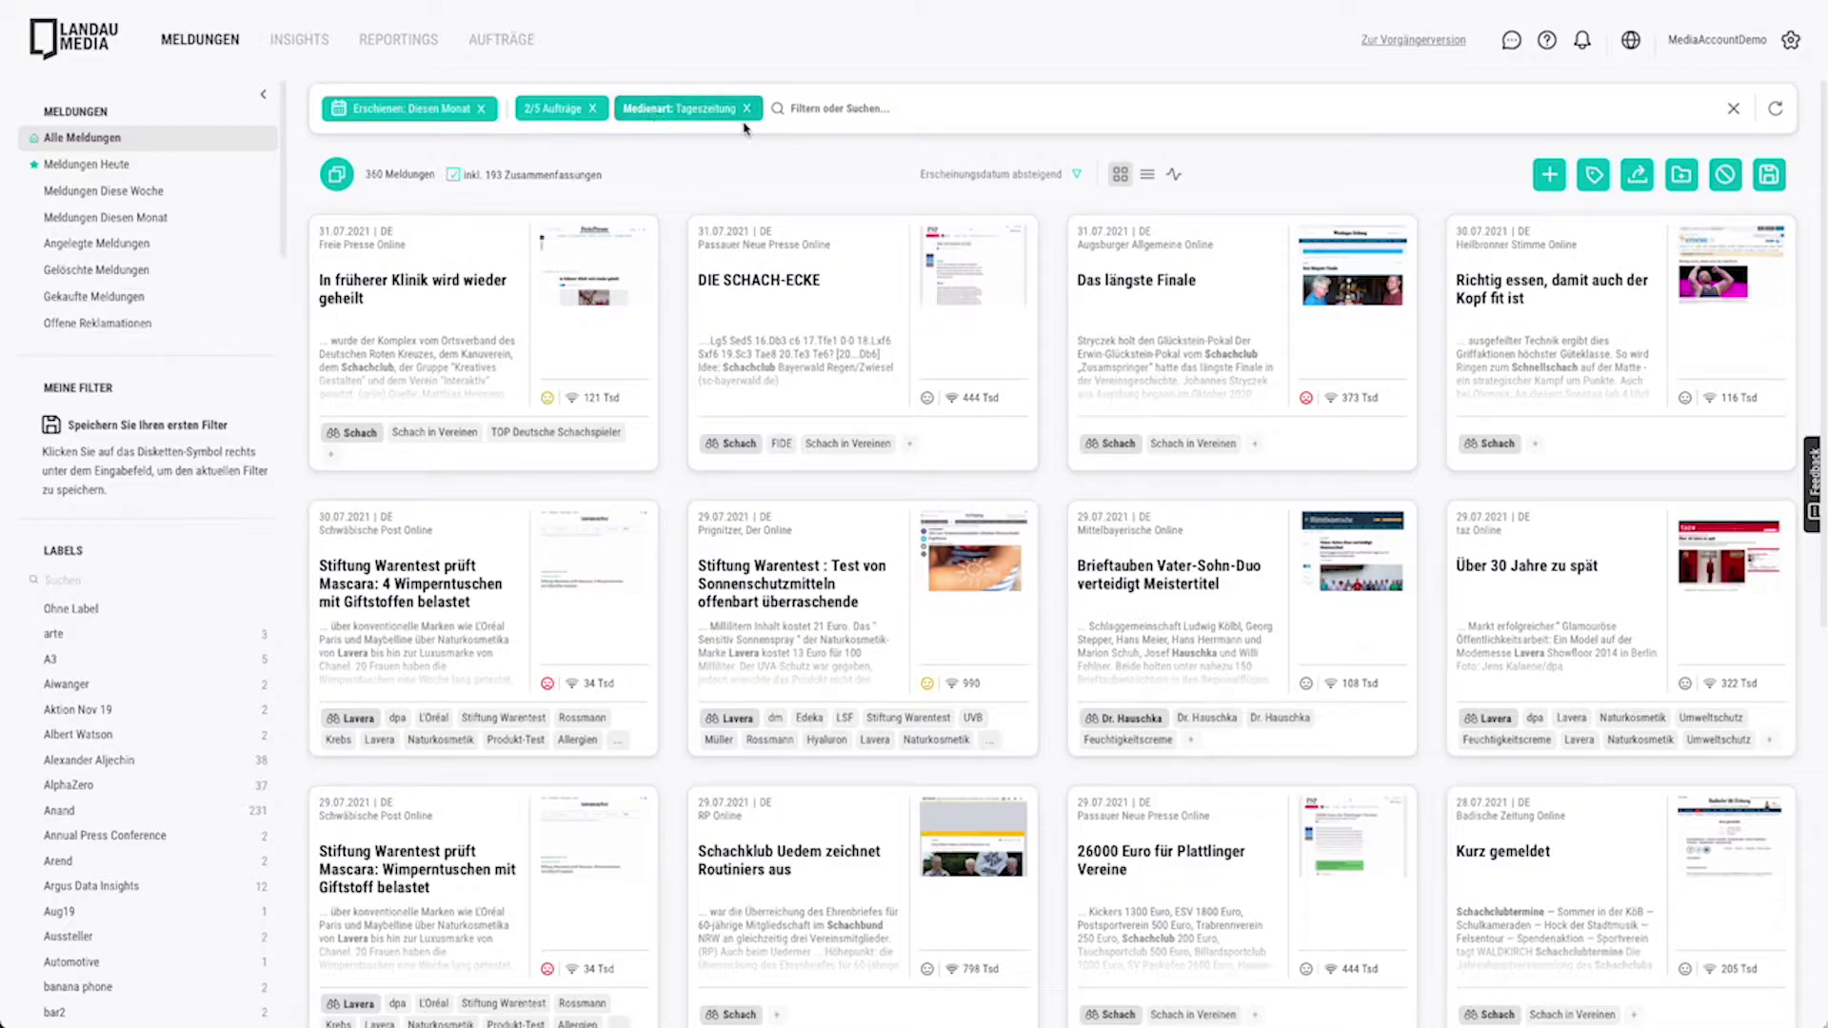
Restrict the messages to the country Deutschland within Europa in the Land filter
{"action": "left_click", "coordinate": [798, 109]}
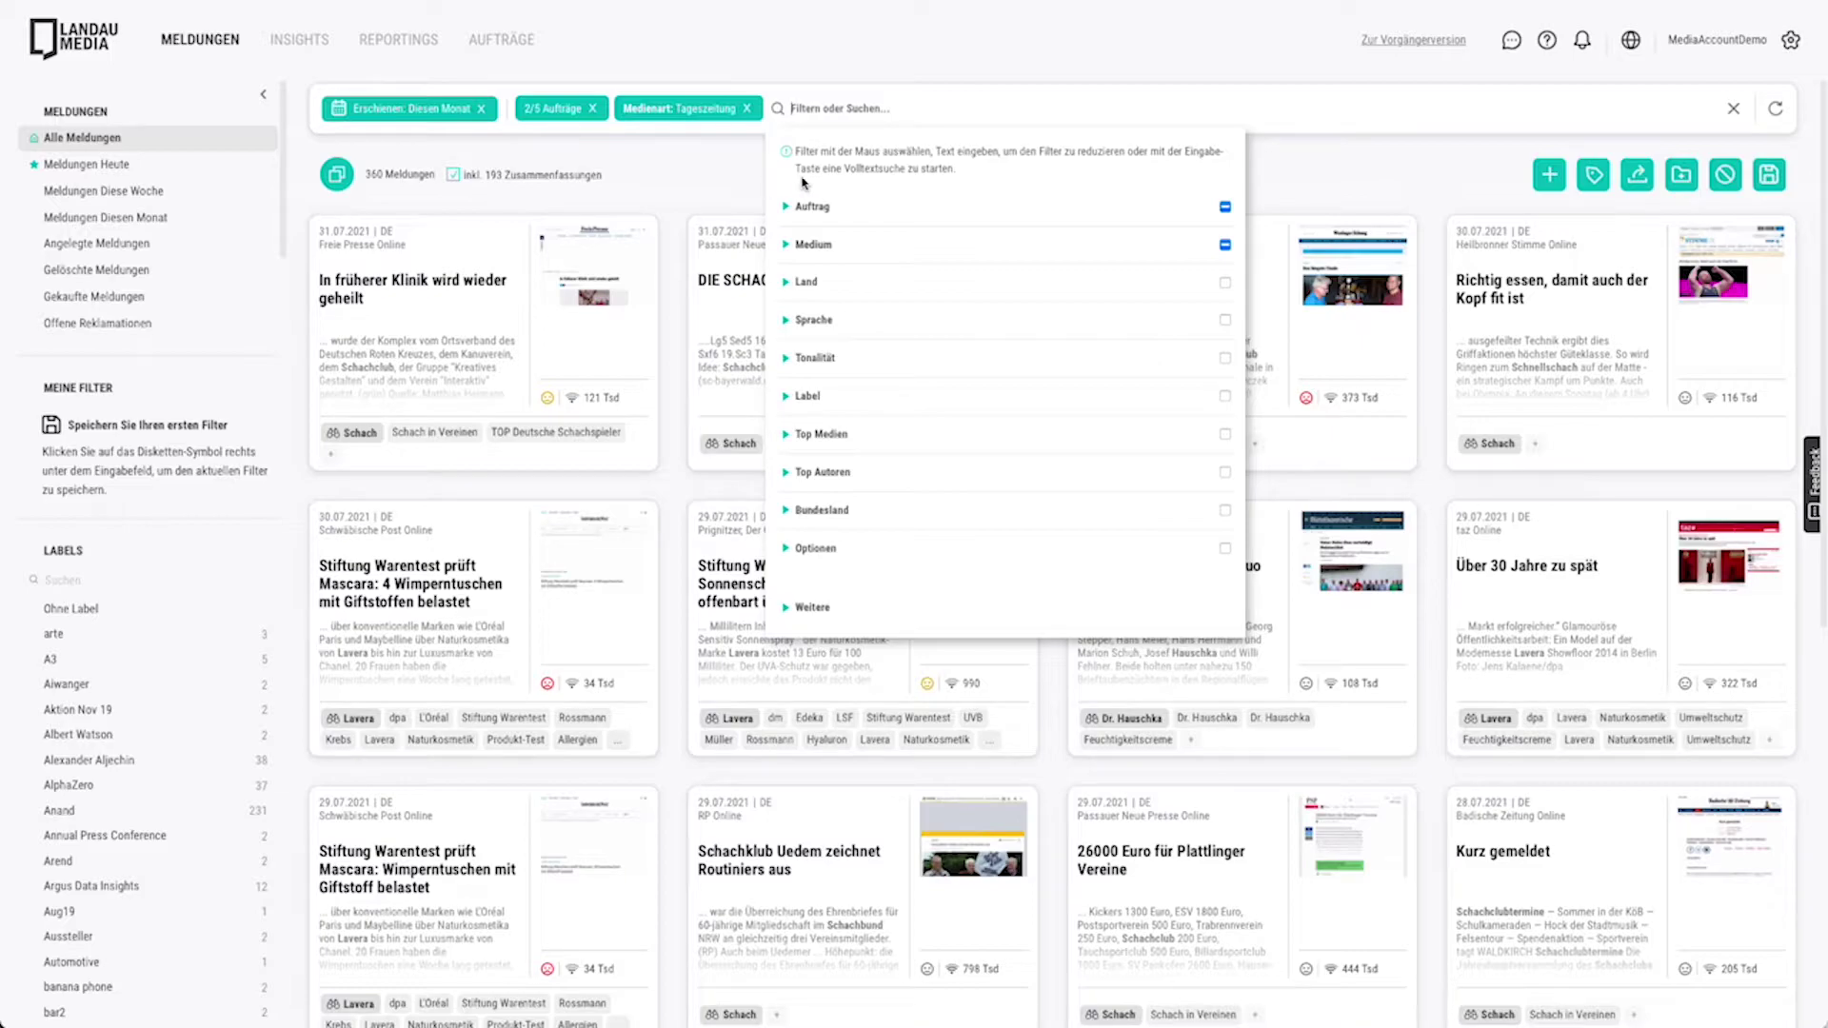
{"action": "left_click", "coordinate": [789, 283]}
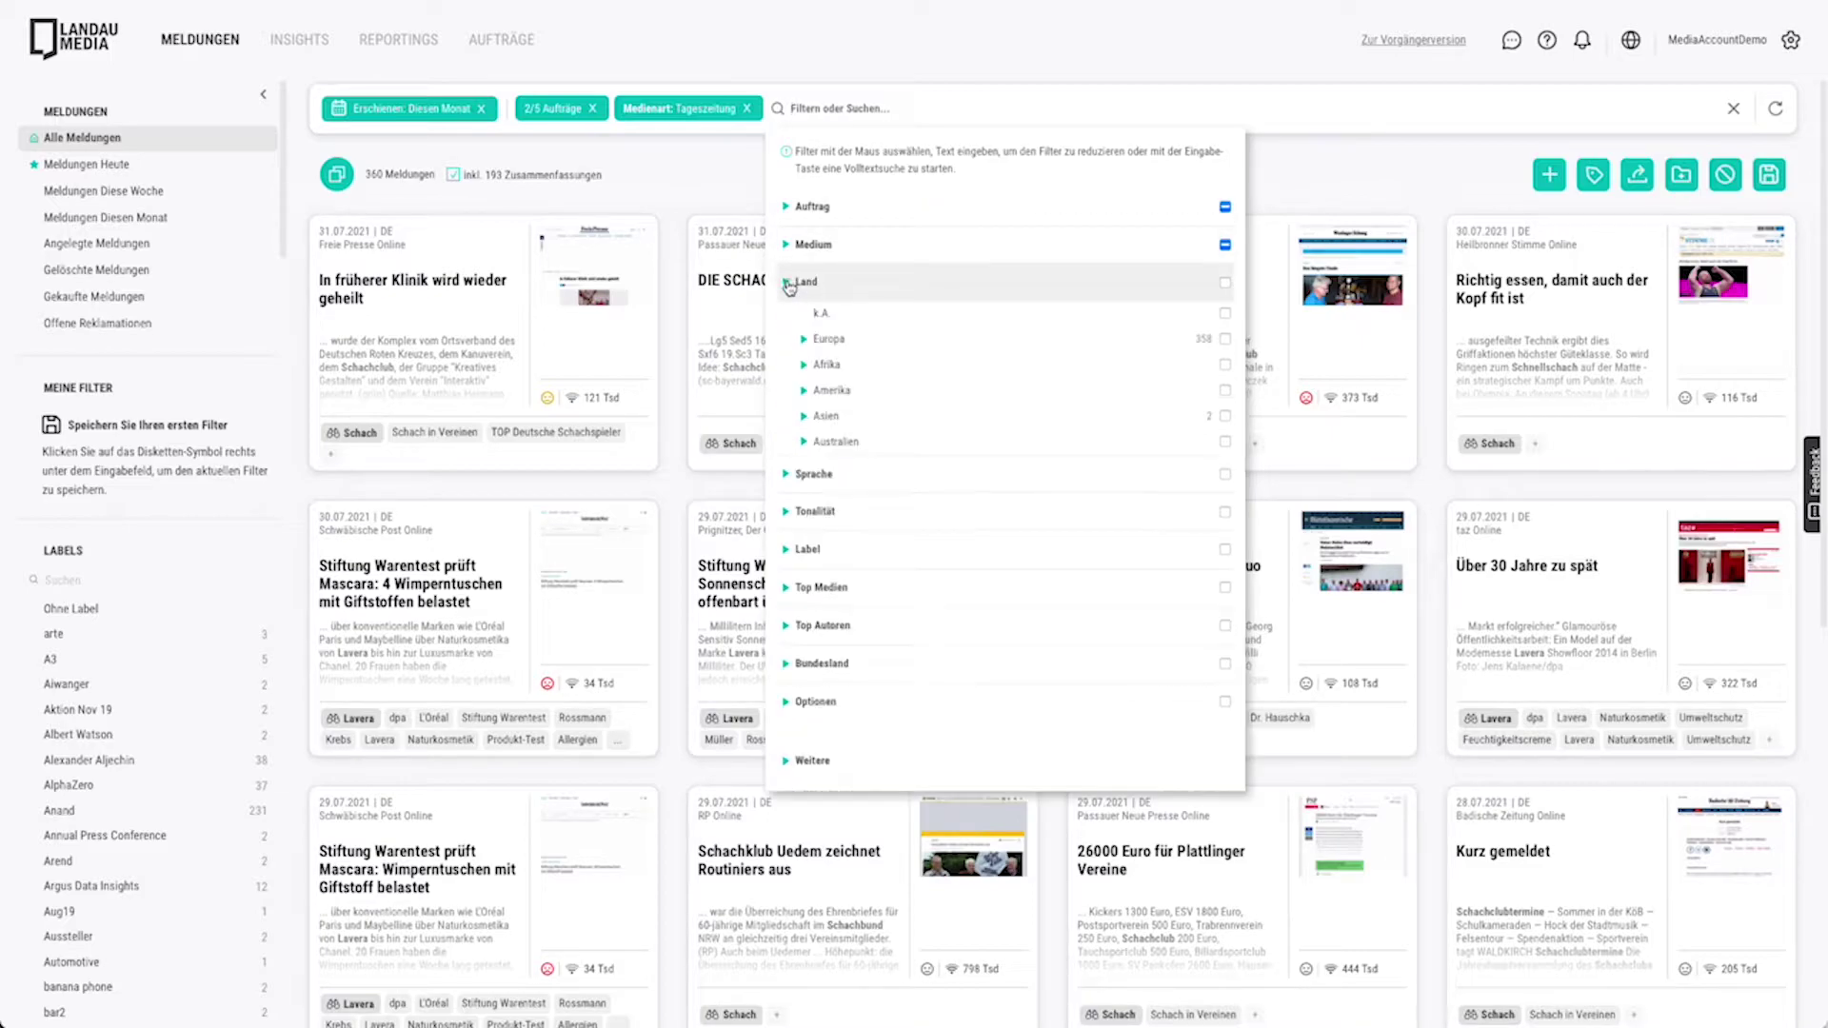
{"action": "left_click", "coordinate": [805, 340]}
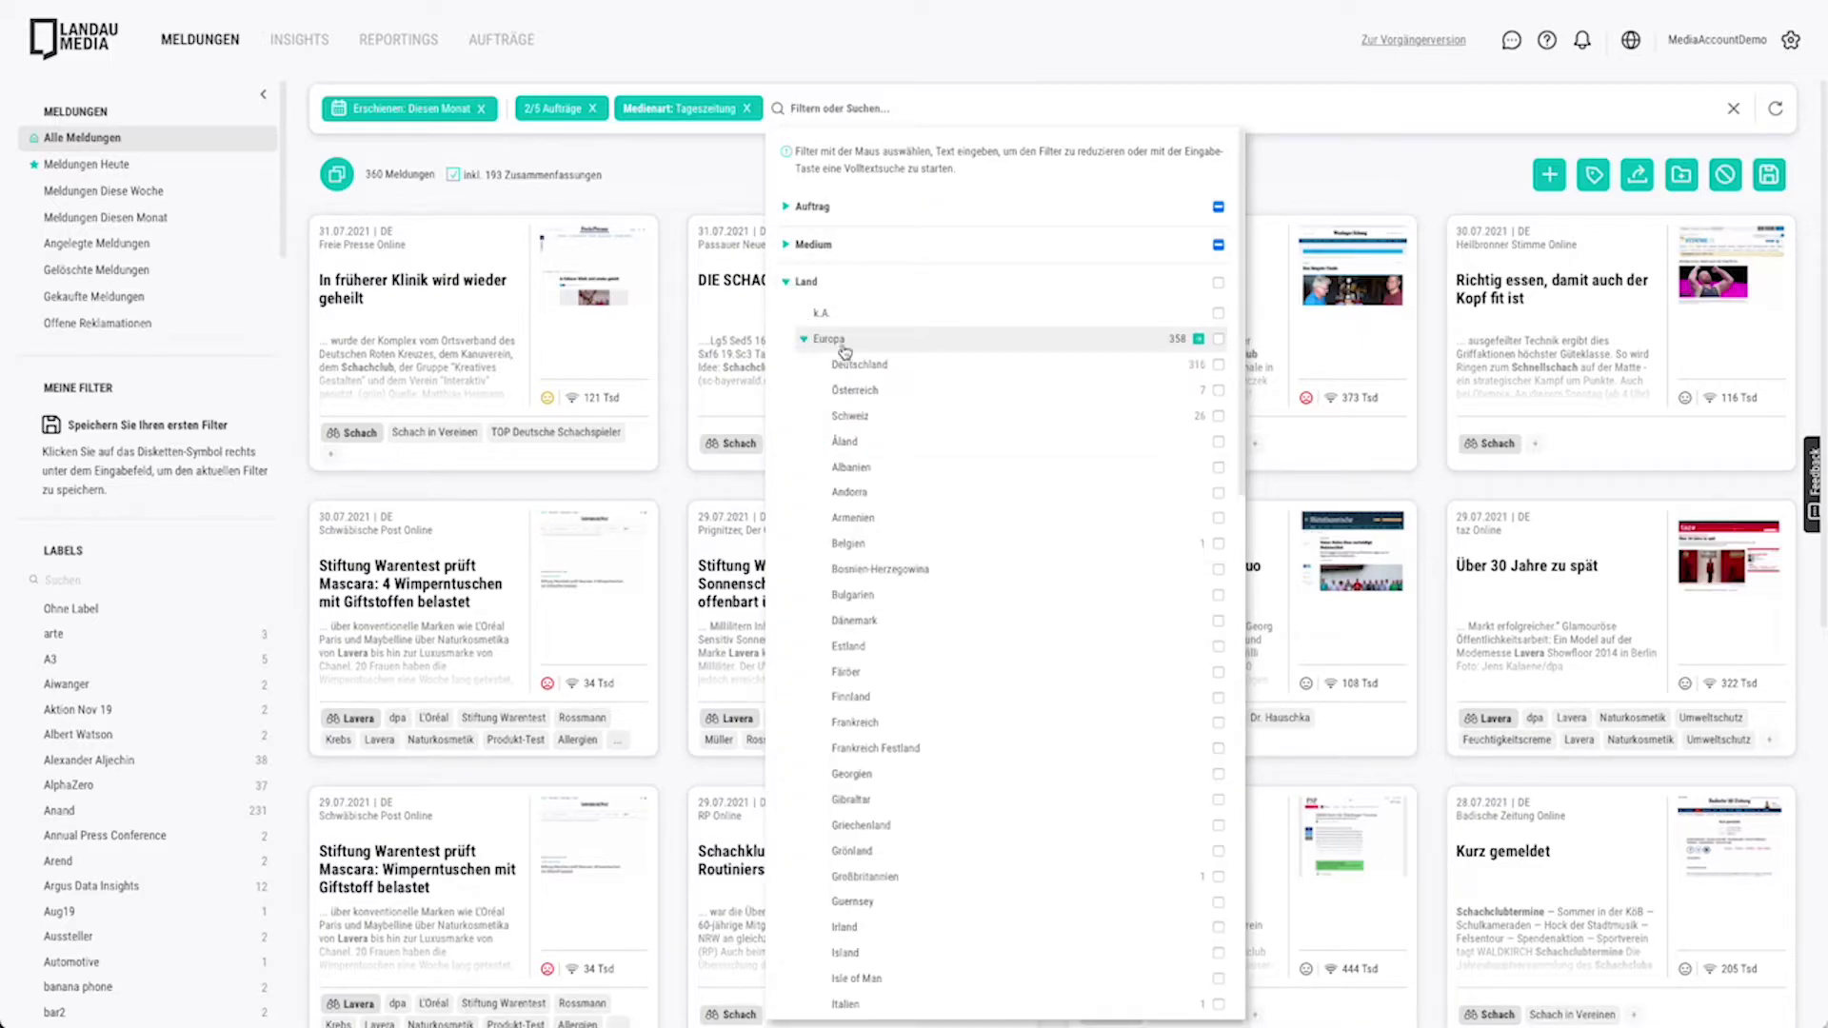
{"action": "left_click", "coordinate": [1227, 366]}
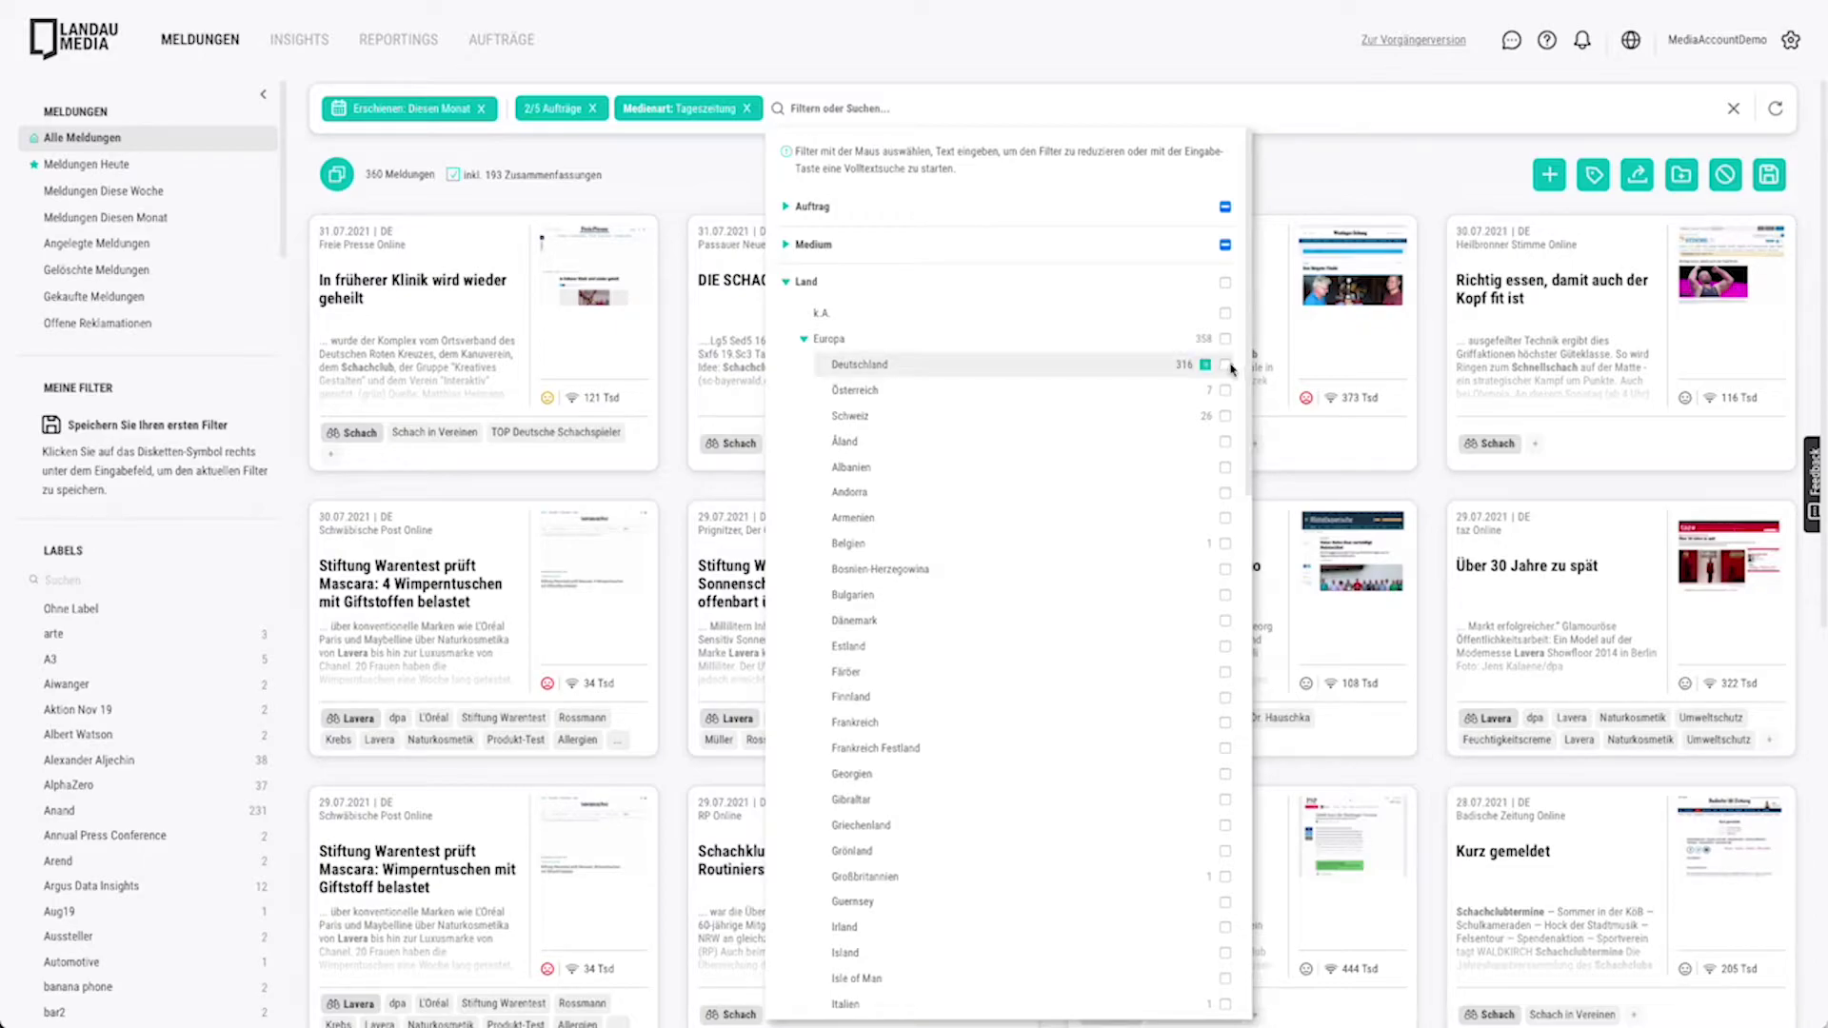
{"action": "left_click", "coordinate": [792, 284]}
Restrict the messages to the language Deutsch in the Sprache filter
{"action": "left_click", "coordinate": [790, 320]}
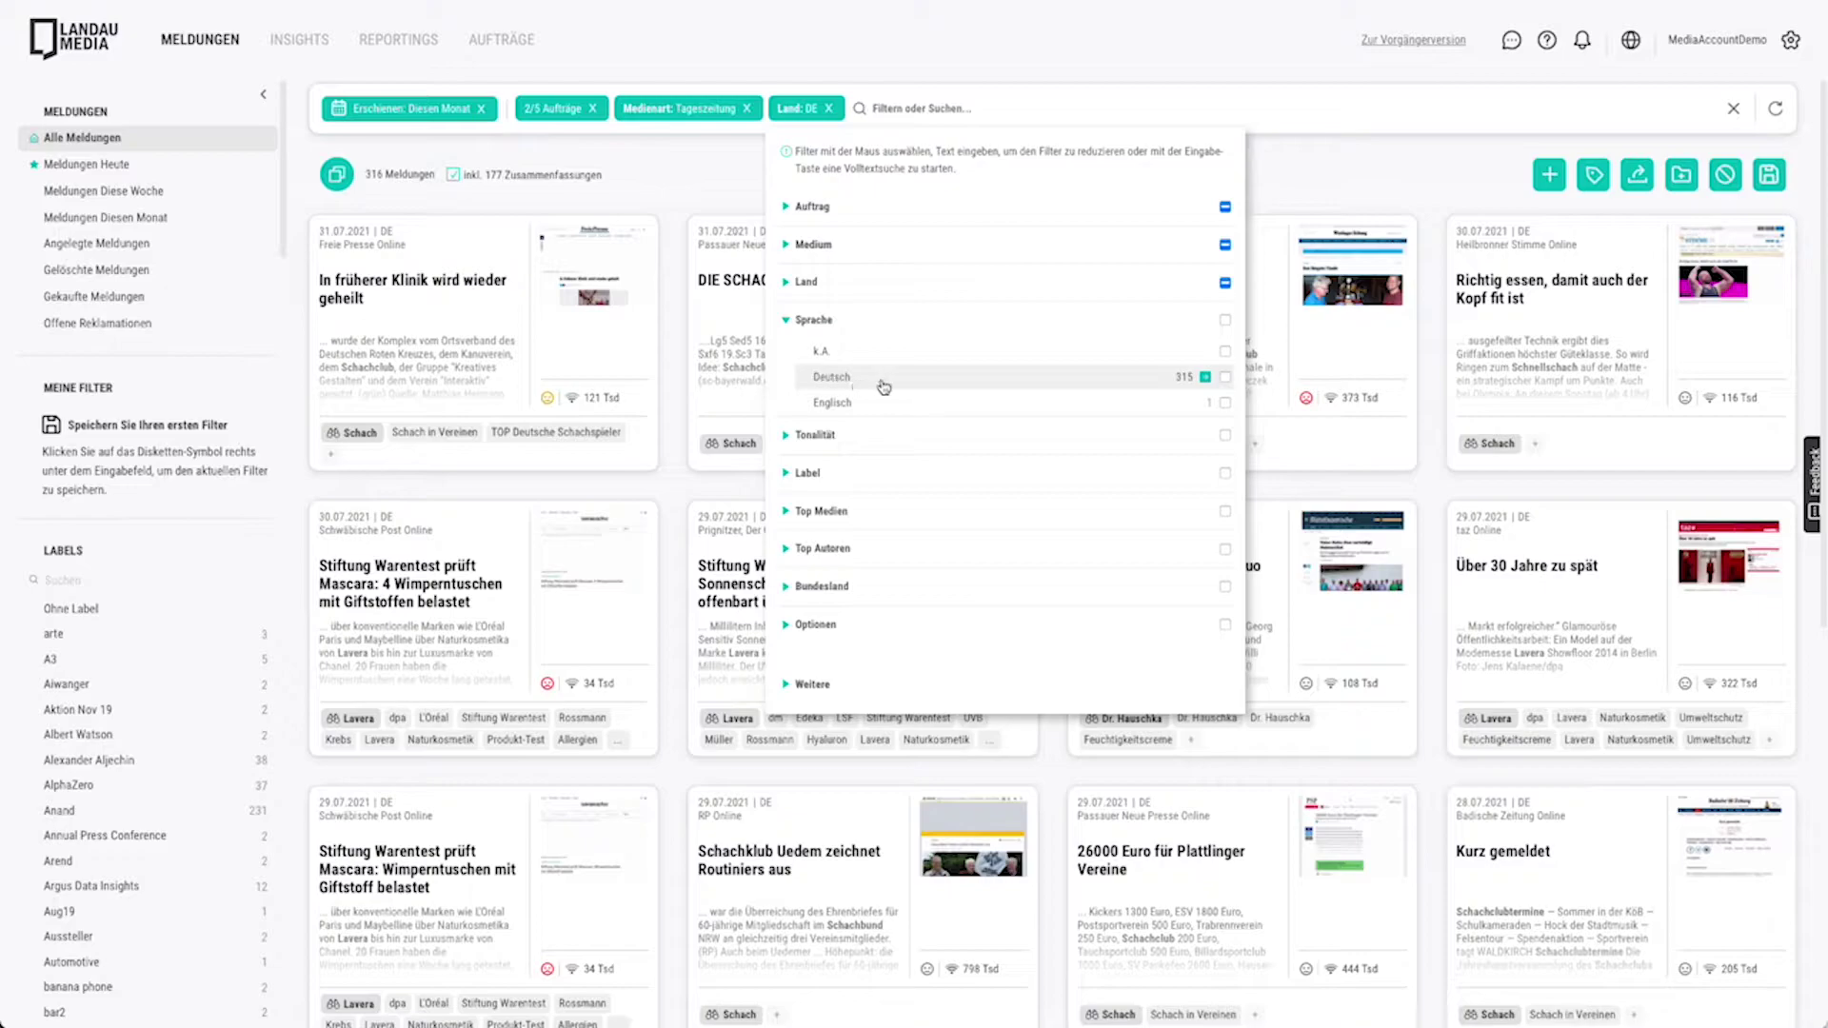
{"action": "left_click", "coordinate": [1226, 377]}
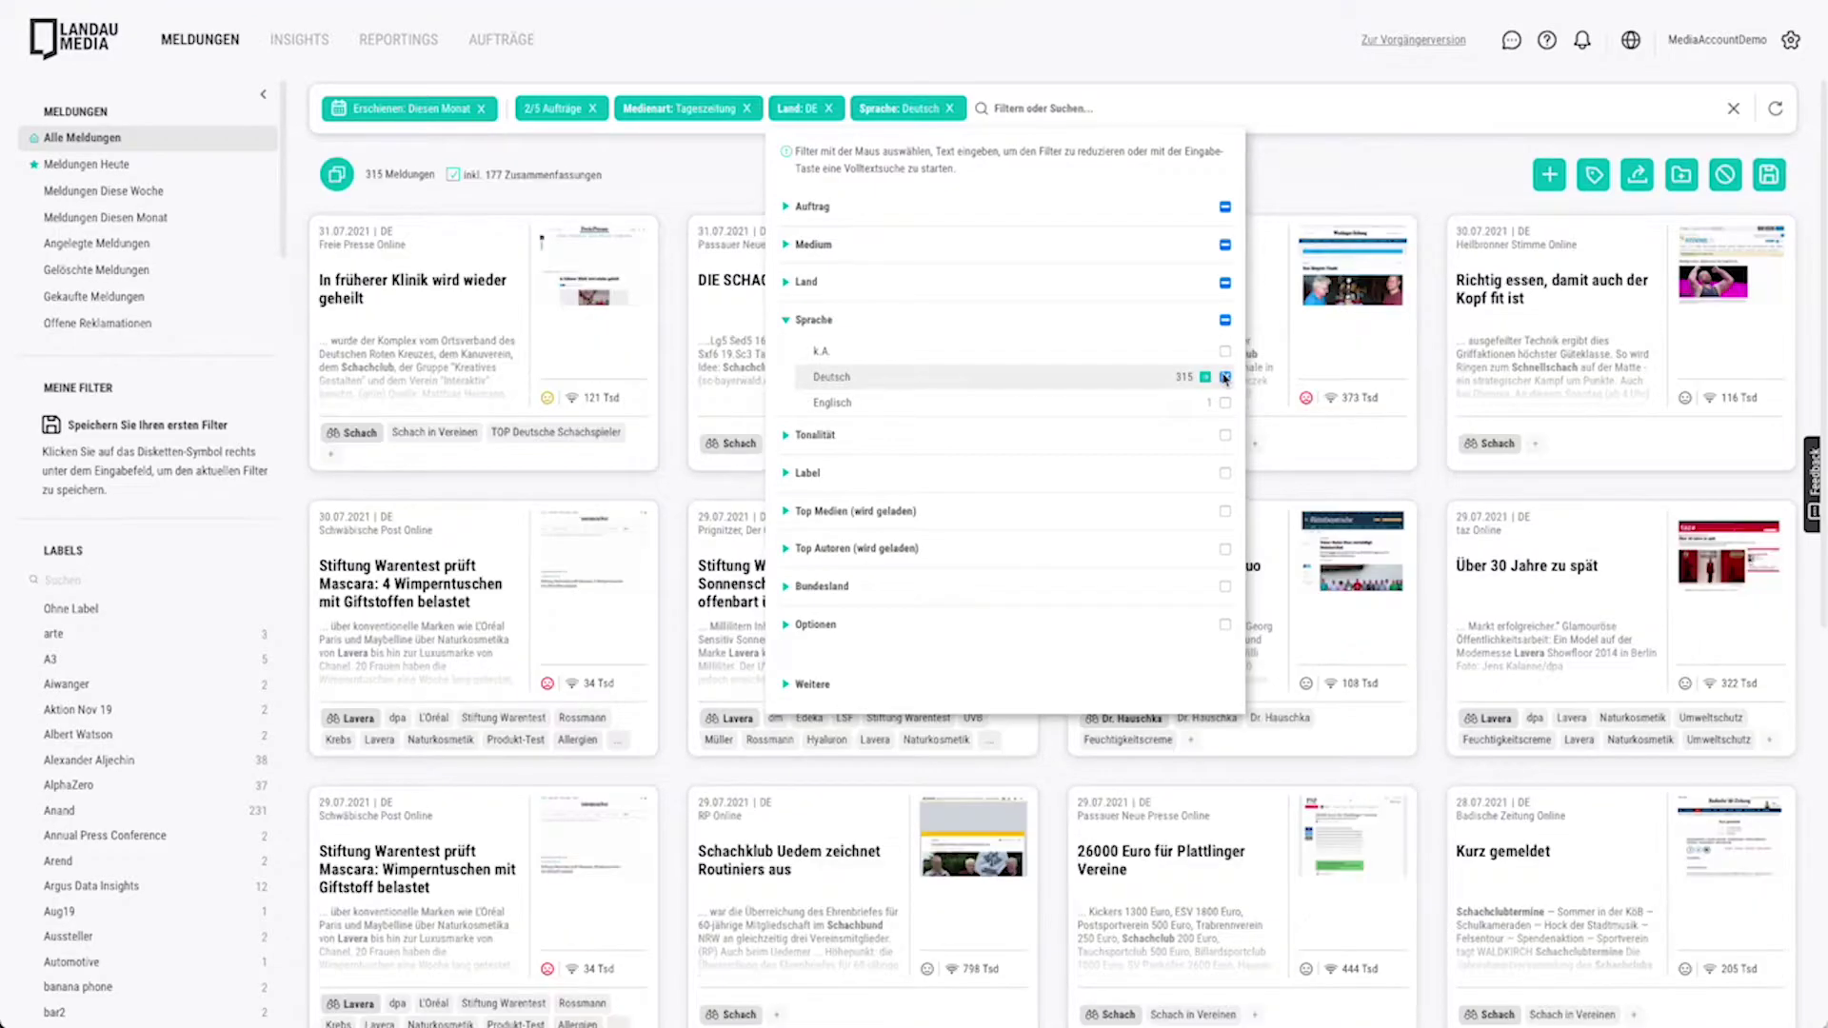
{"action": "left_click", "coordinate": [785, 321]}
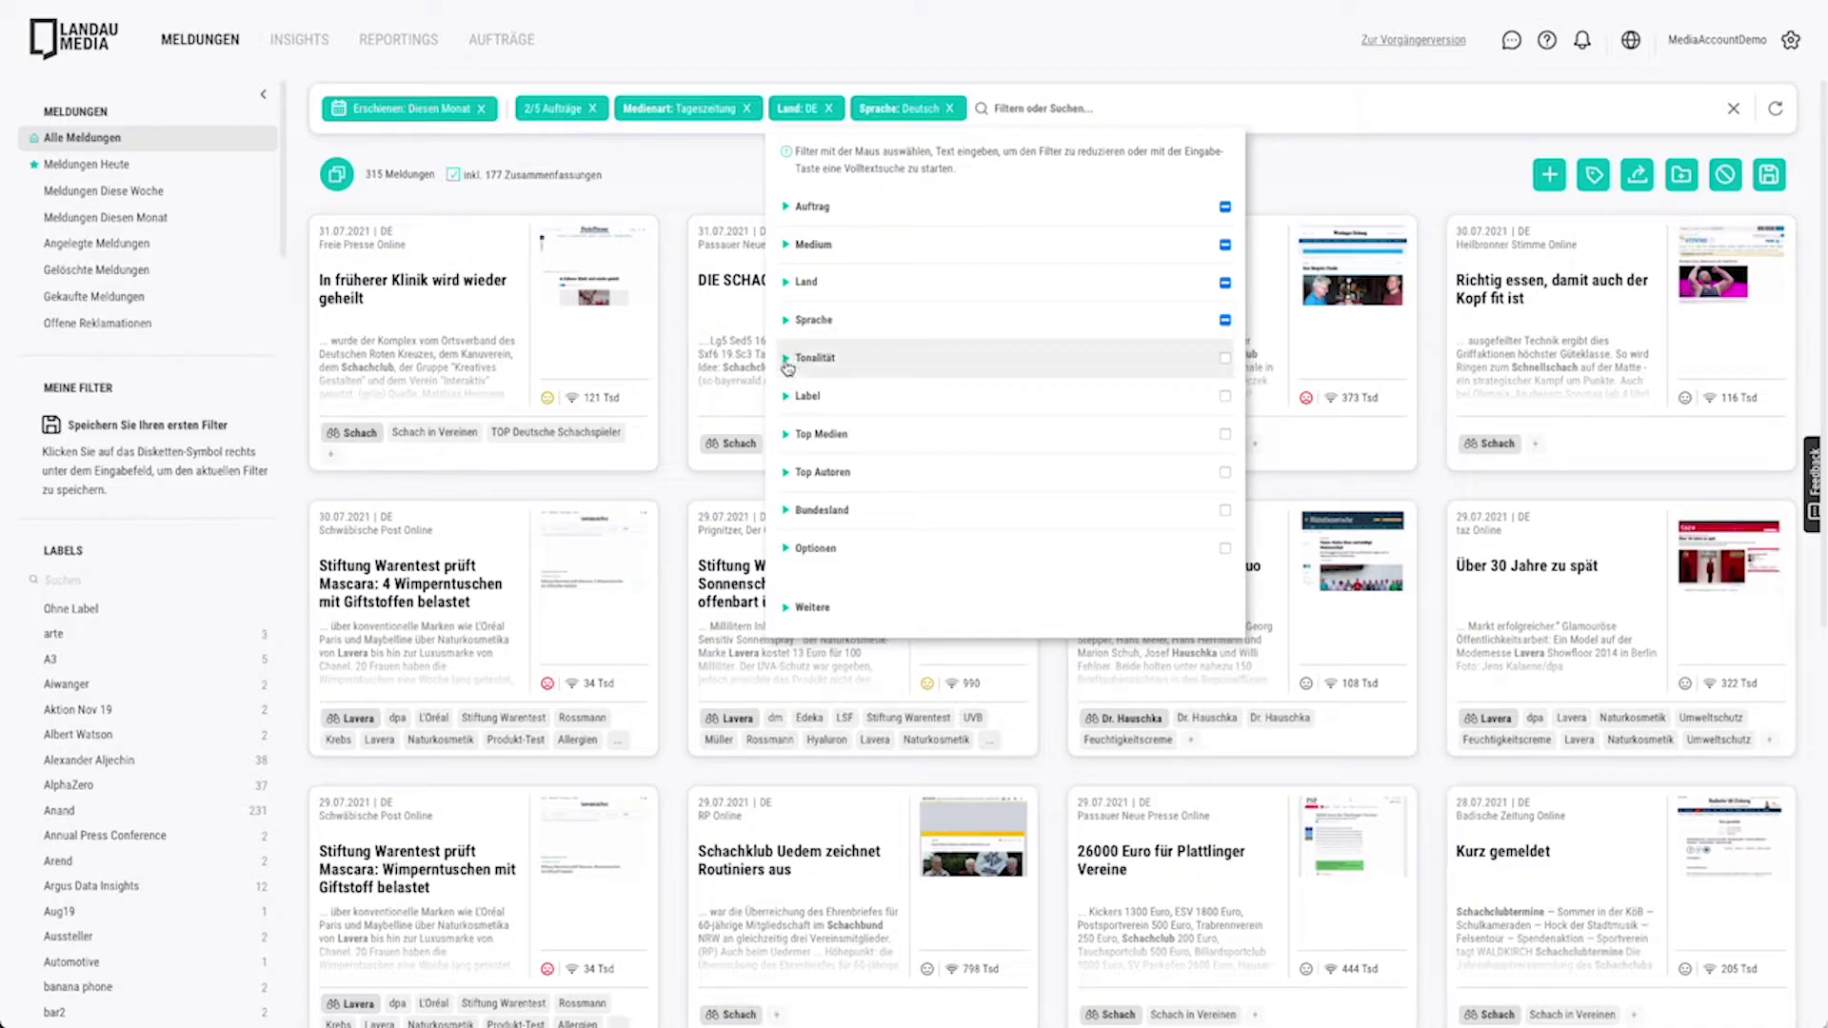
Look through the Tonalität options, and restrict the messages to the label Hautpflege within Thema in the Label filter
{"action": "left_click", "coordinate": [787, 360]}
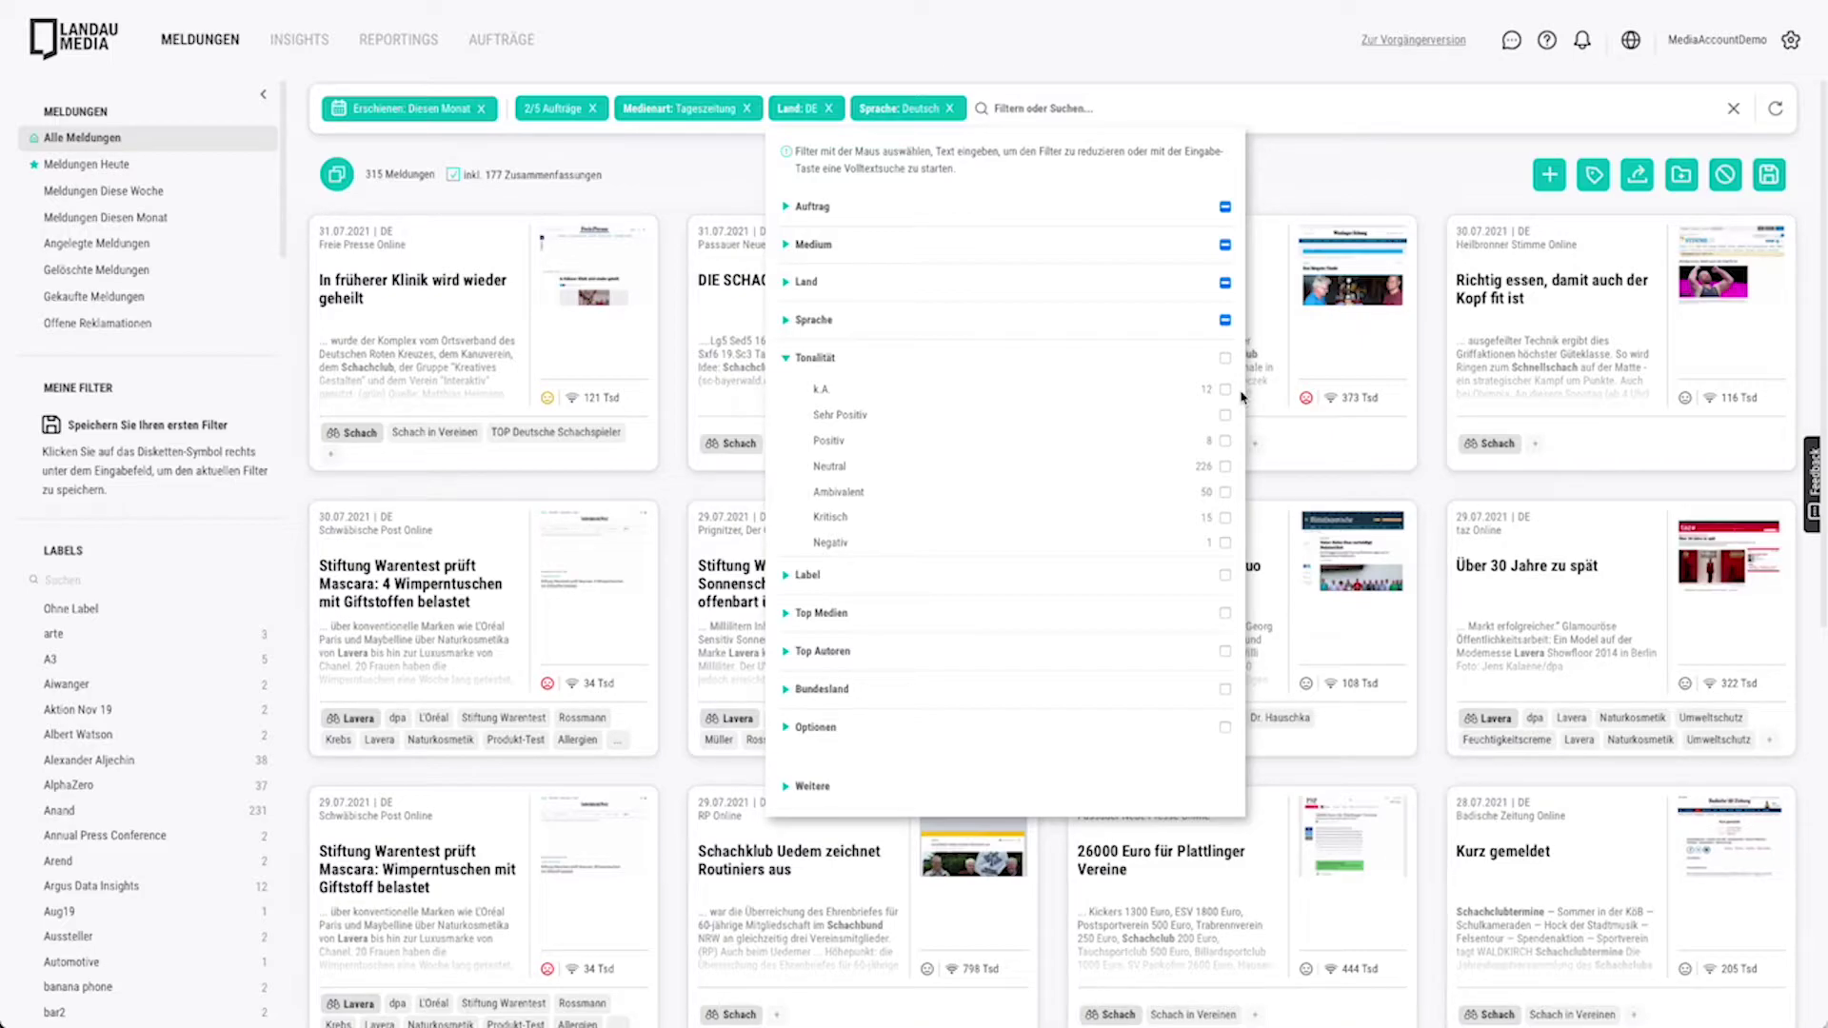
{"action": "left_click", "coordinate": [788, 359]}
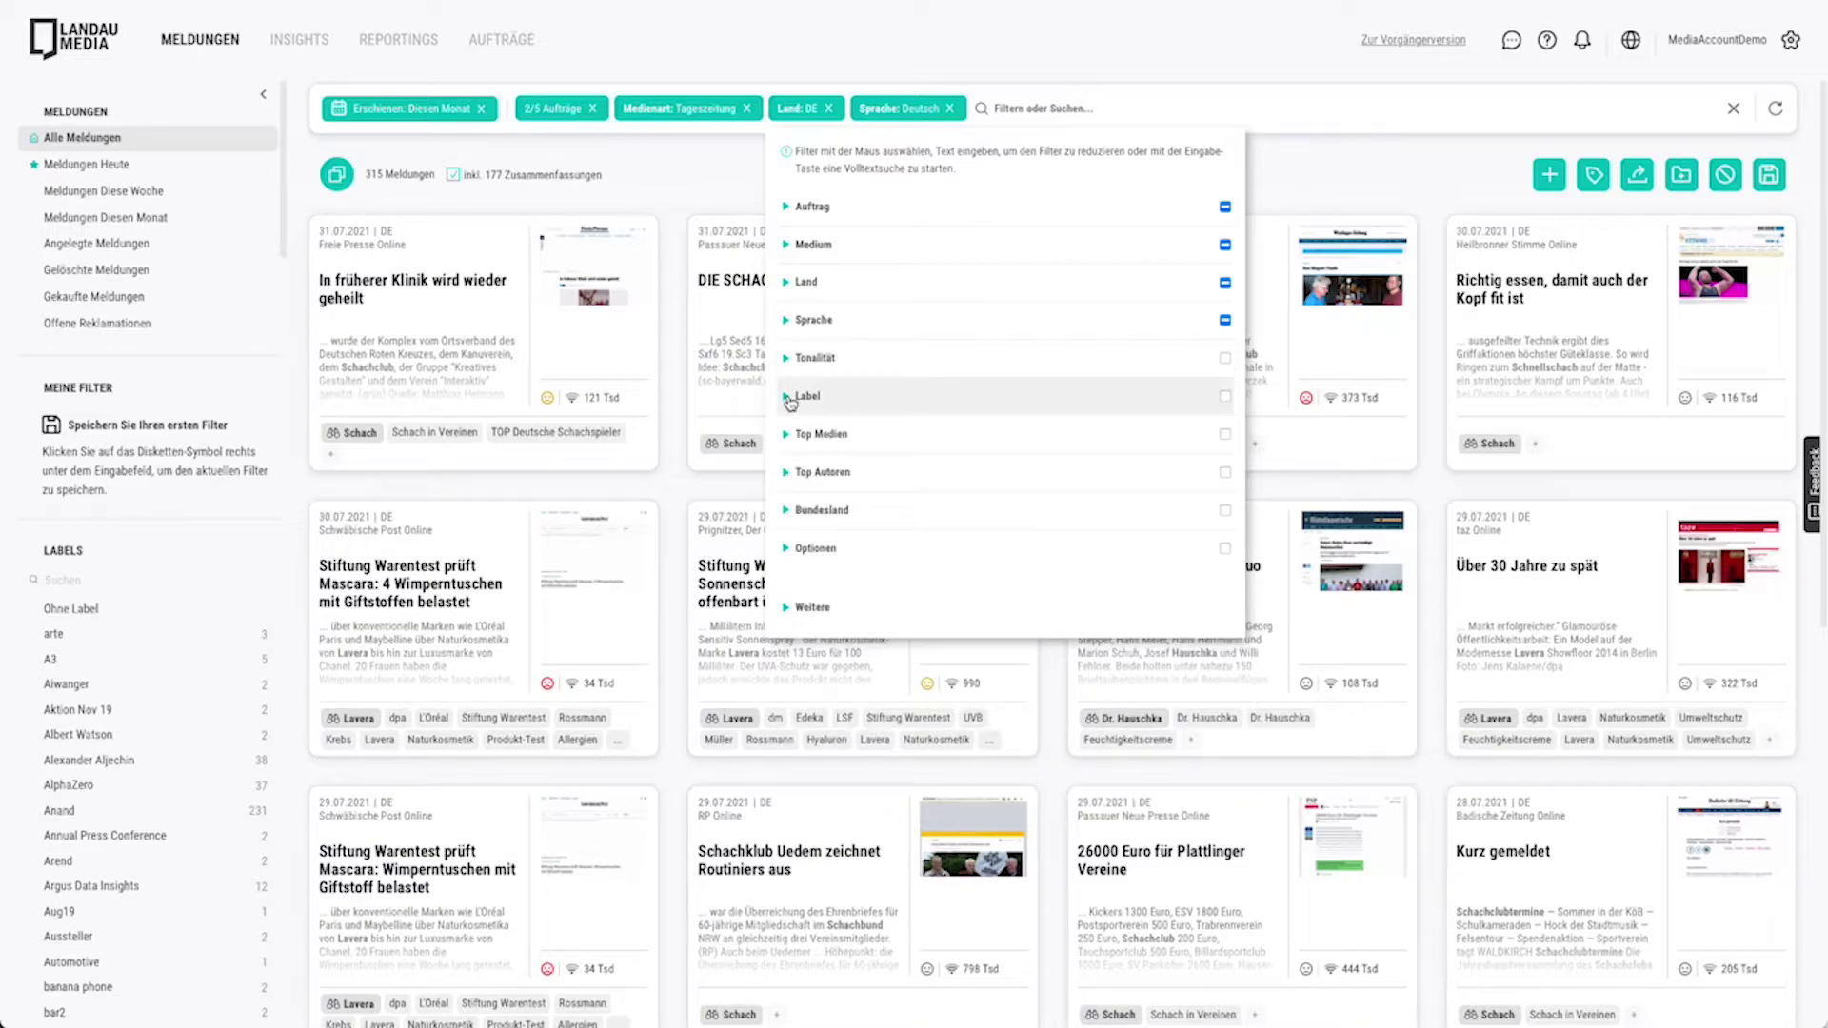
{"action": "left_click", "coordinate": [788, 400]}
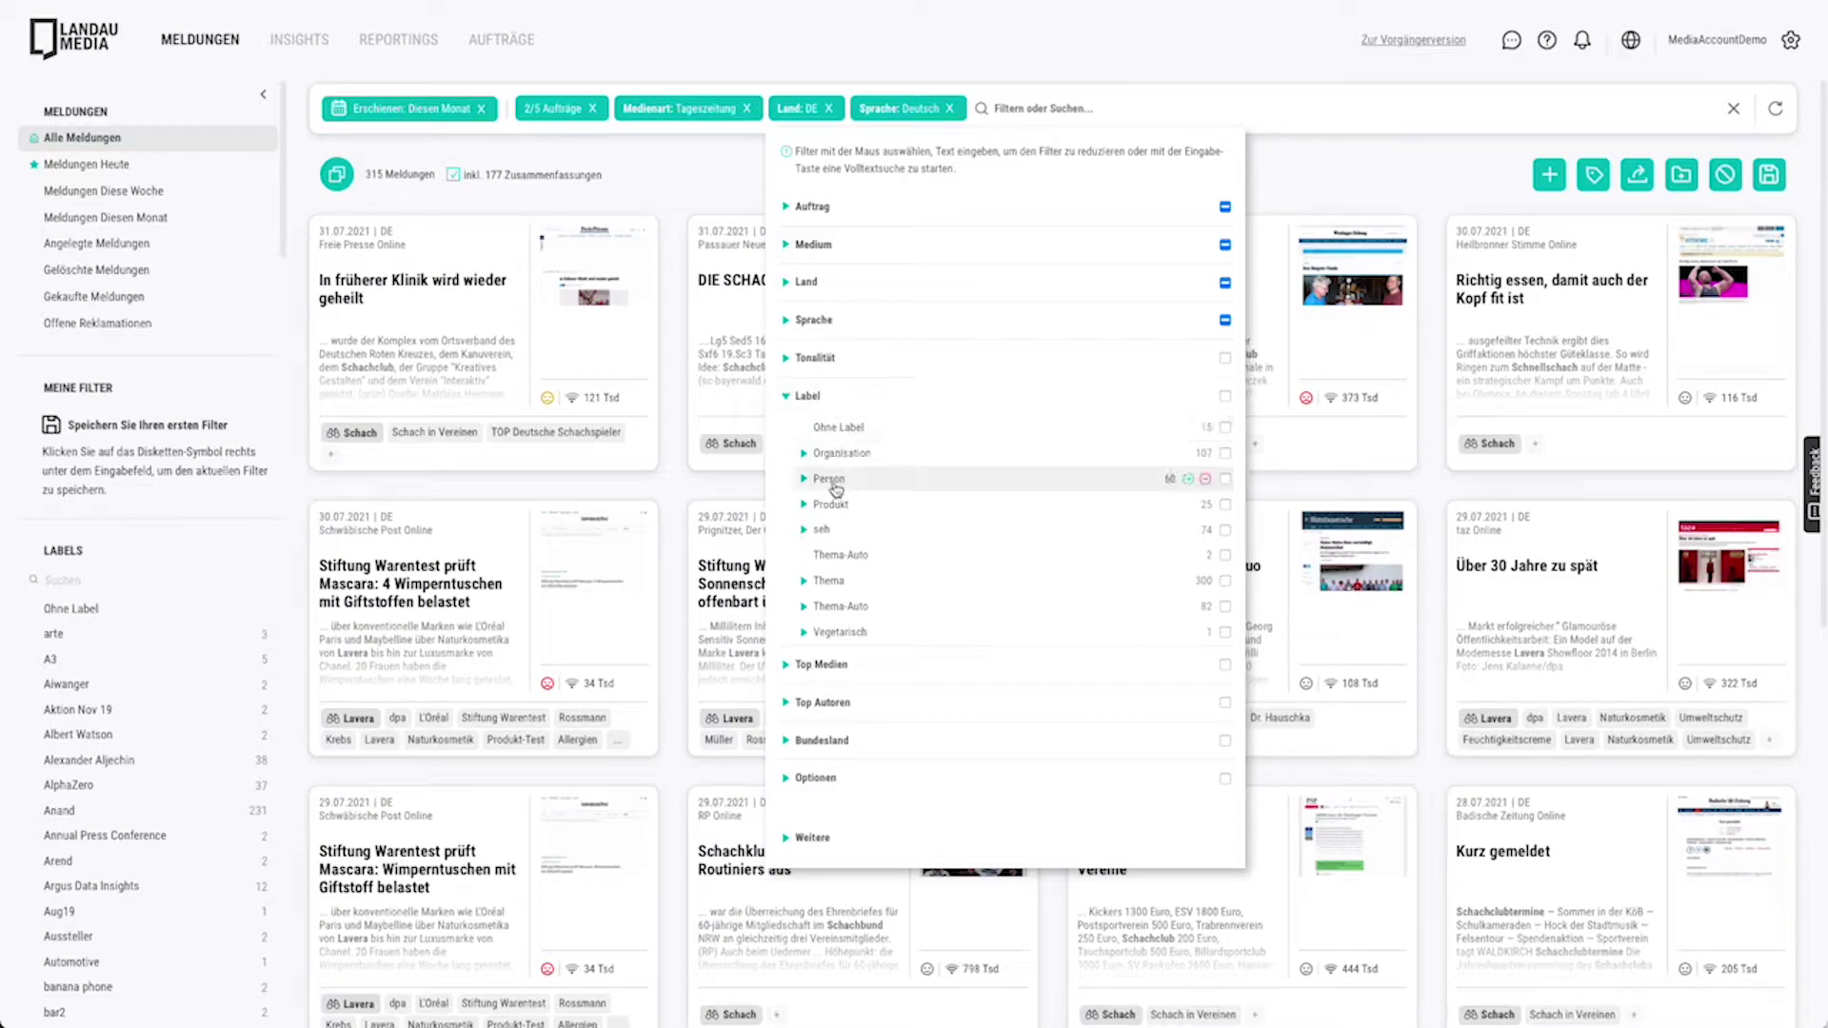
{"action": "left_click", "coordinate": [802, 583]}
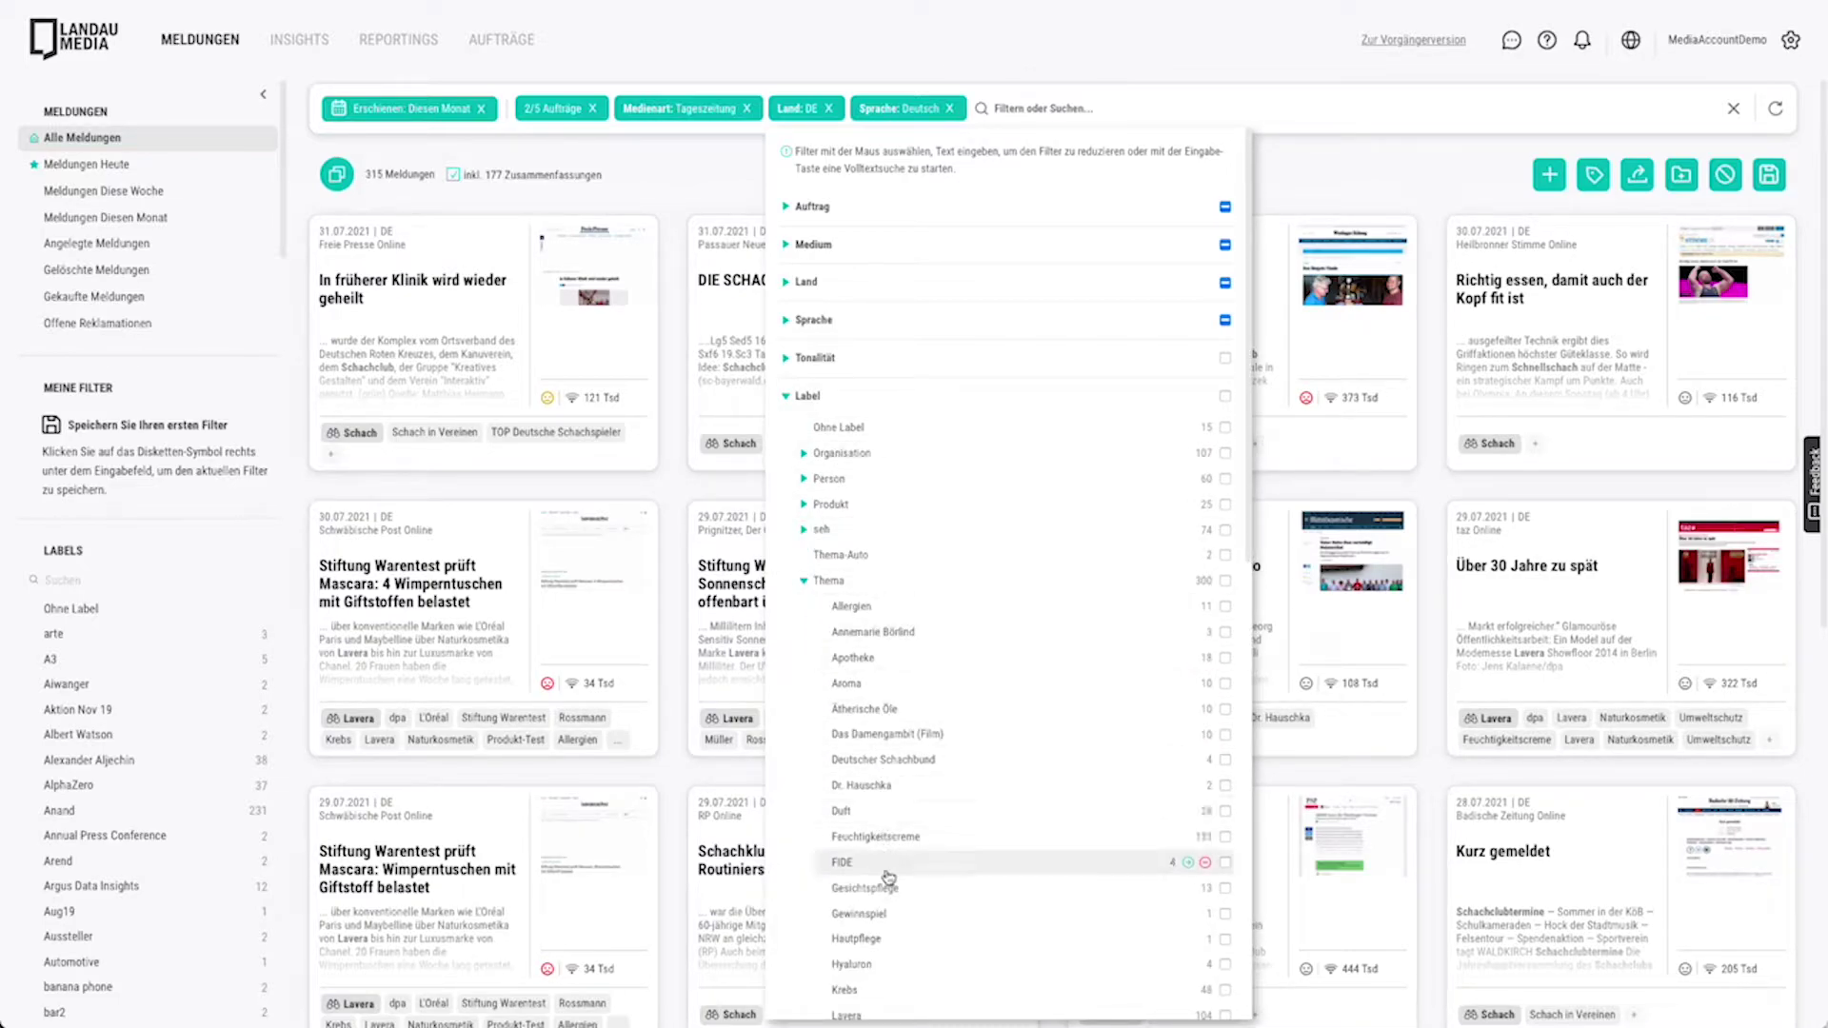
{"action": "left_click", "coordinate": [1225, 941]}
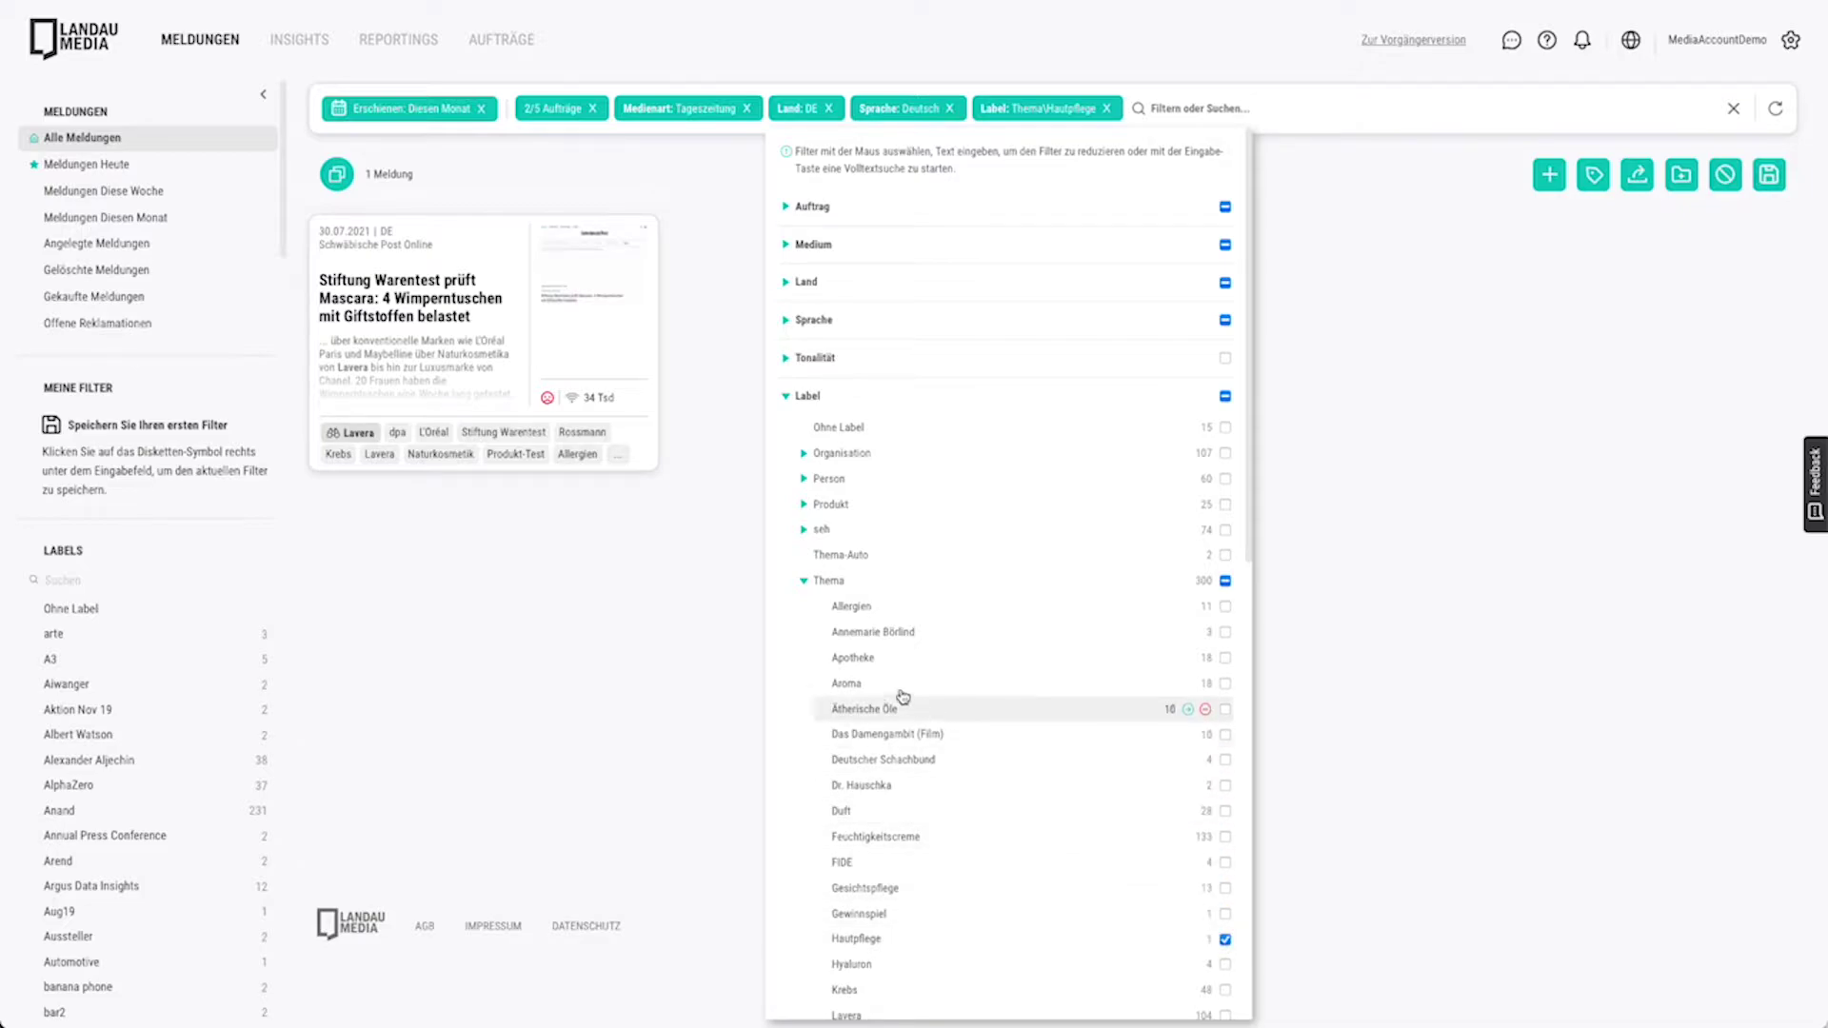
{"action": "left_click", "coordinate": [786, 397]}
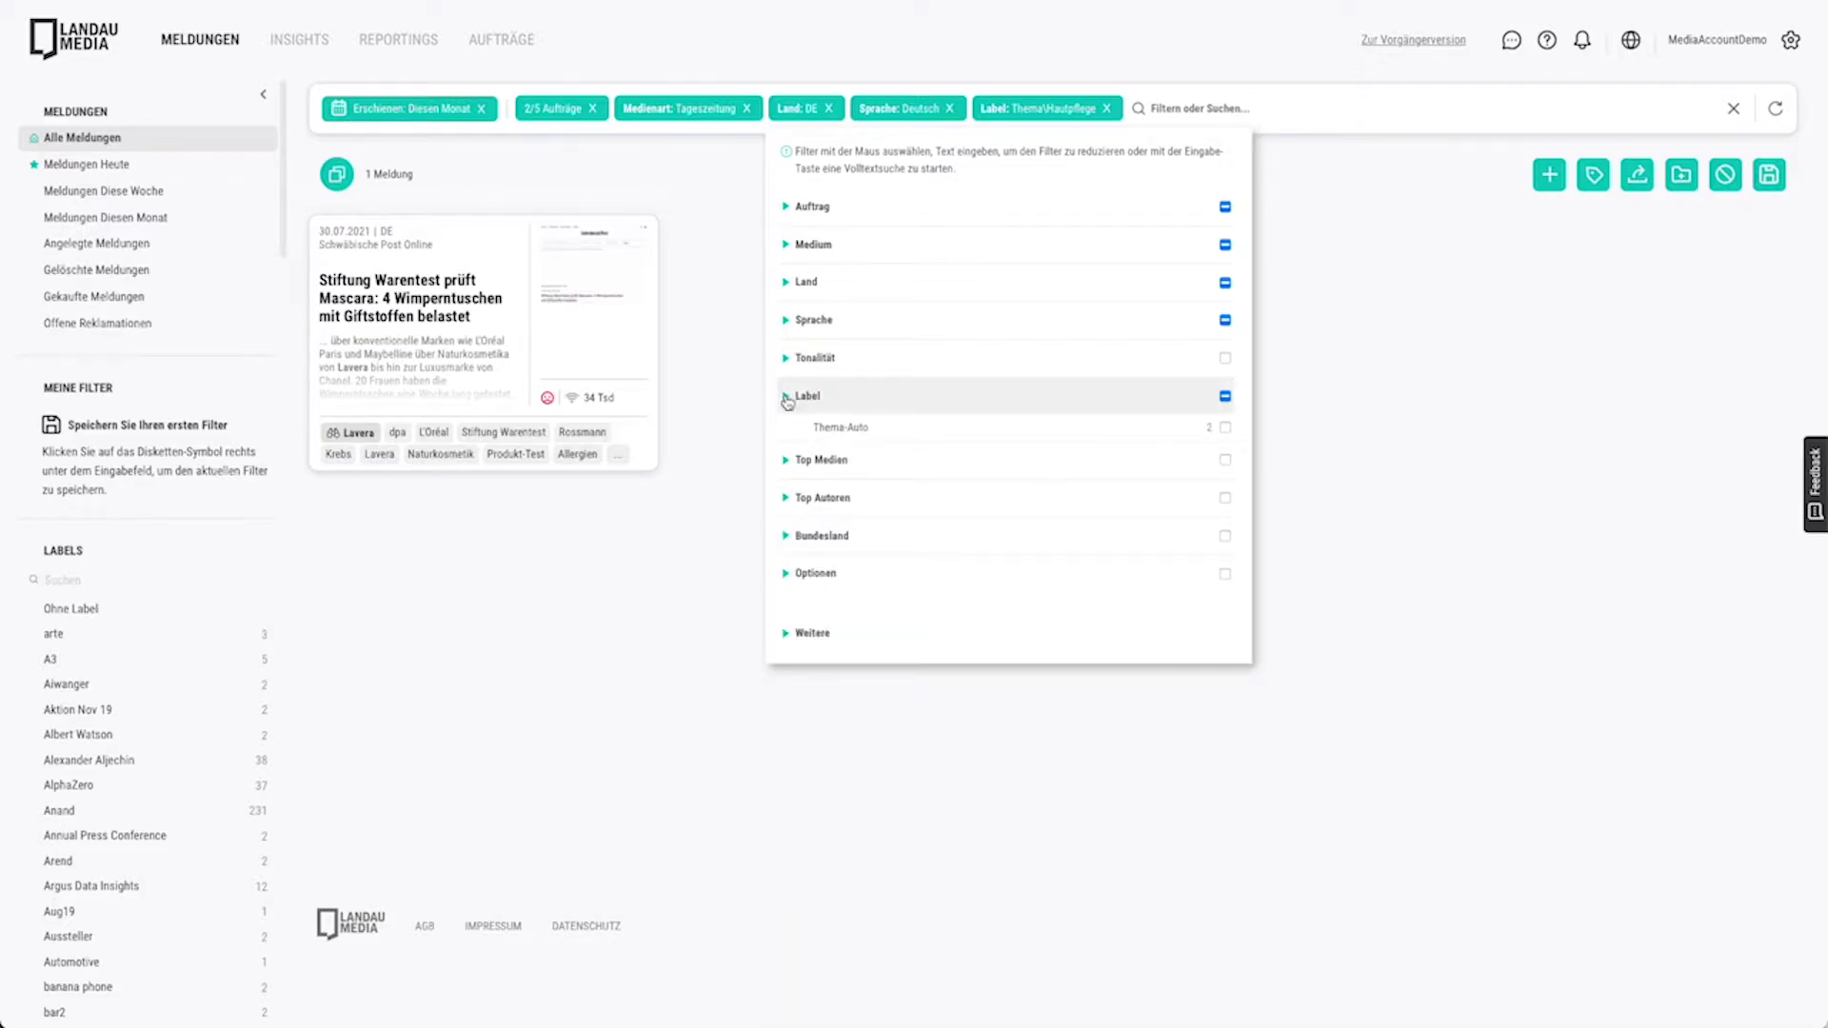
Examine the entries of the filter groups Optionen and Weitere, and close the filter list without changing the selection
{"action": "mouse_move", "coordinate": [561, 271]}
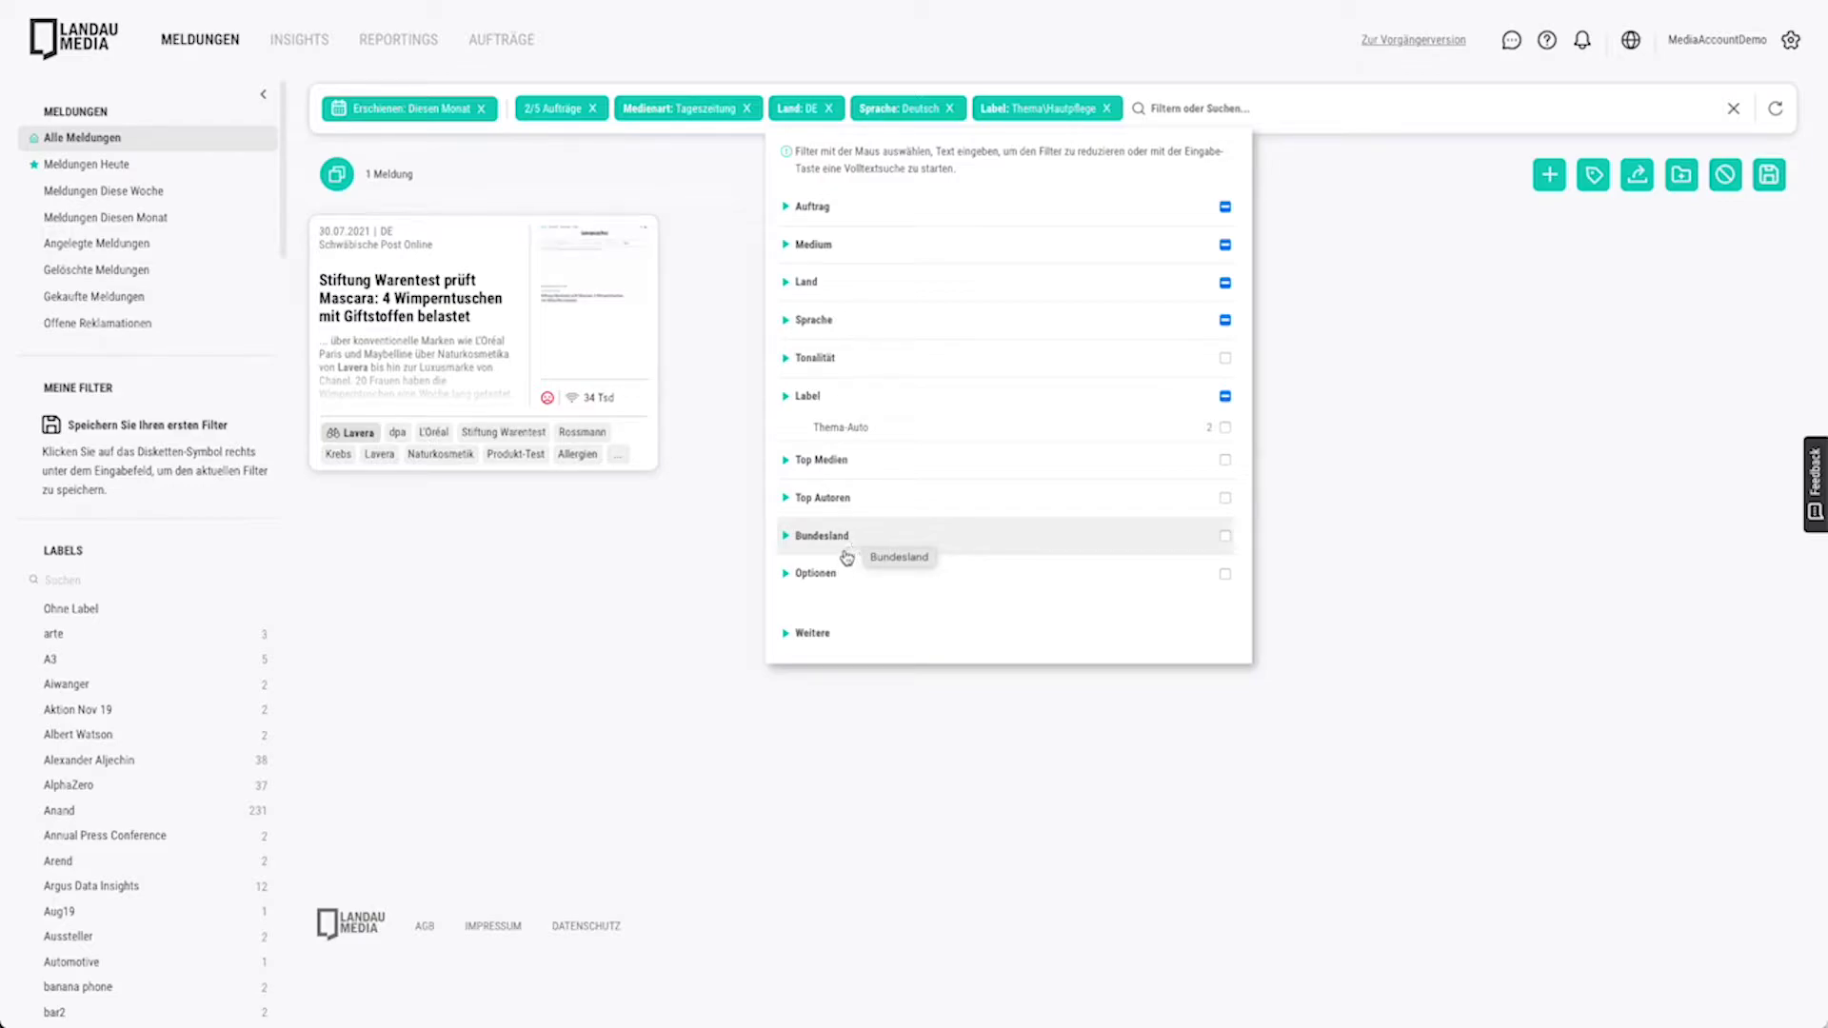
{"action": "left_click", "coordinate": [788, 575]}
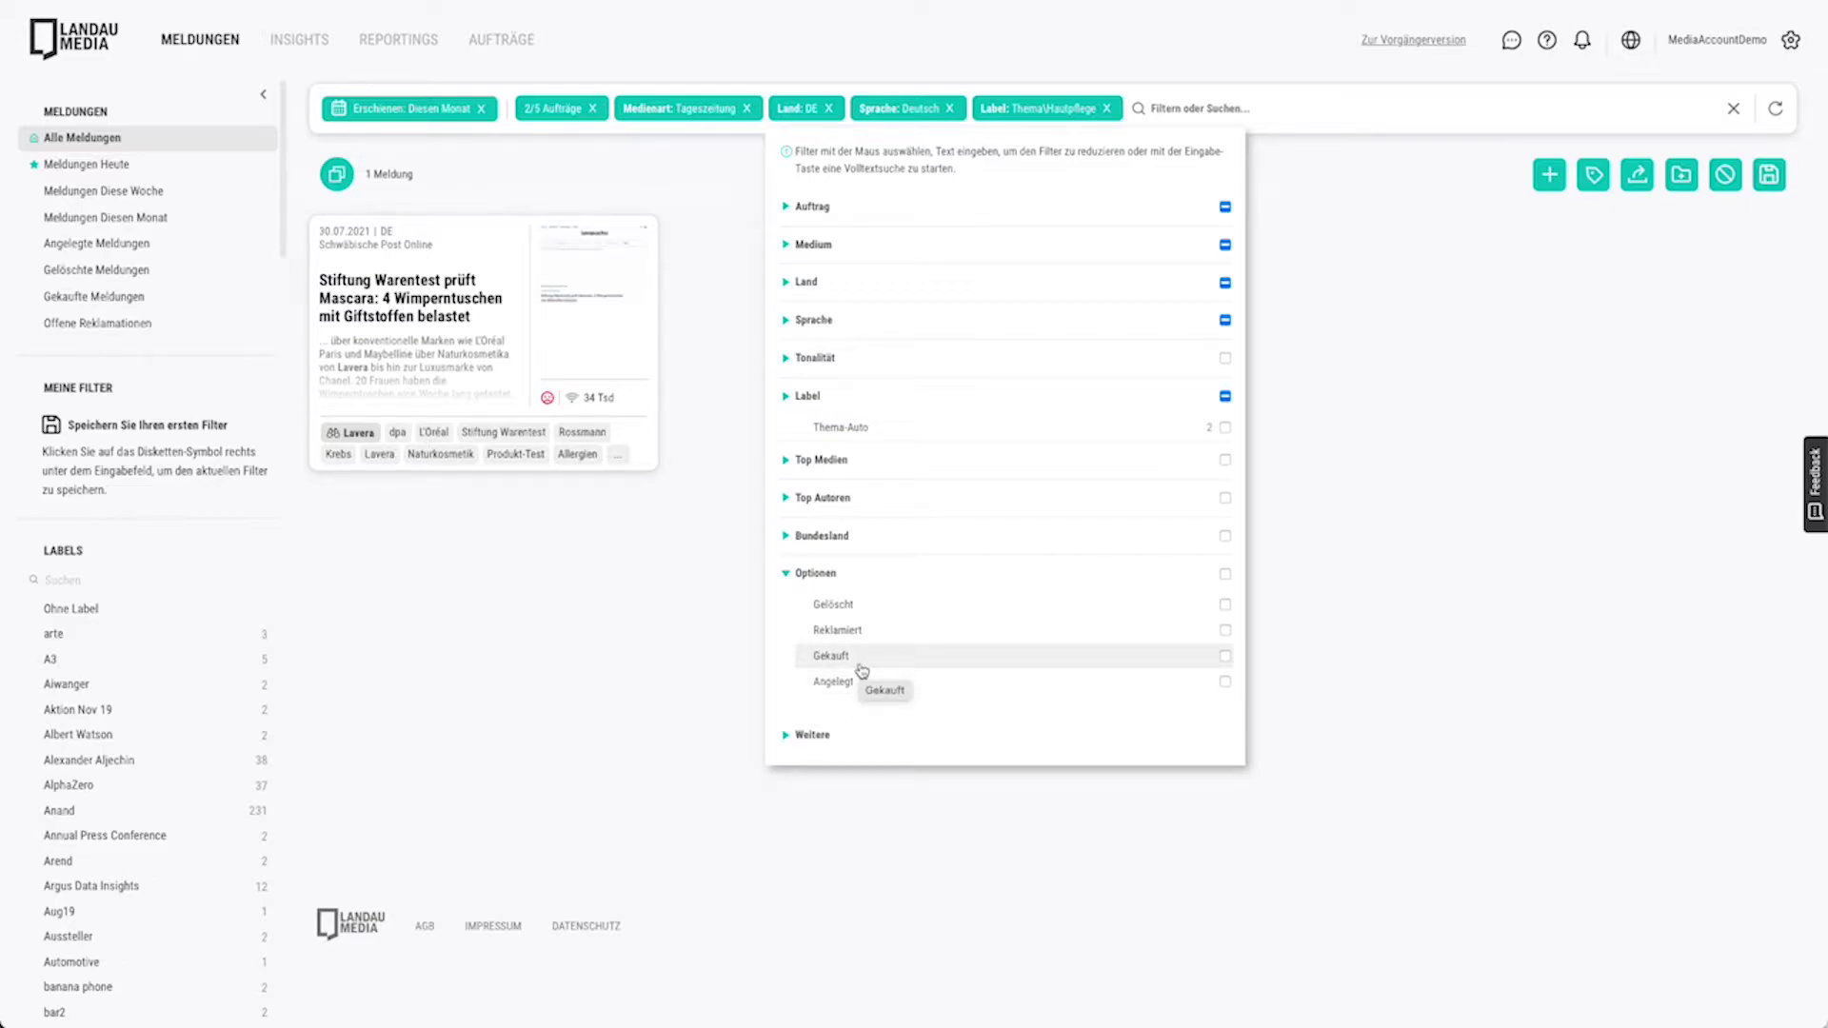
{"action": "left_click", "coordinate": [786, 574]}
{"action": "left_click", "coordinate": [786, 638]}
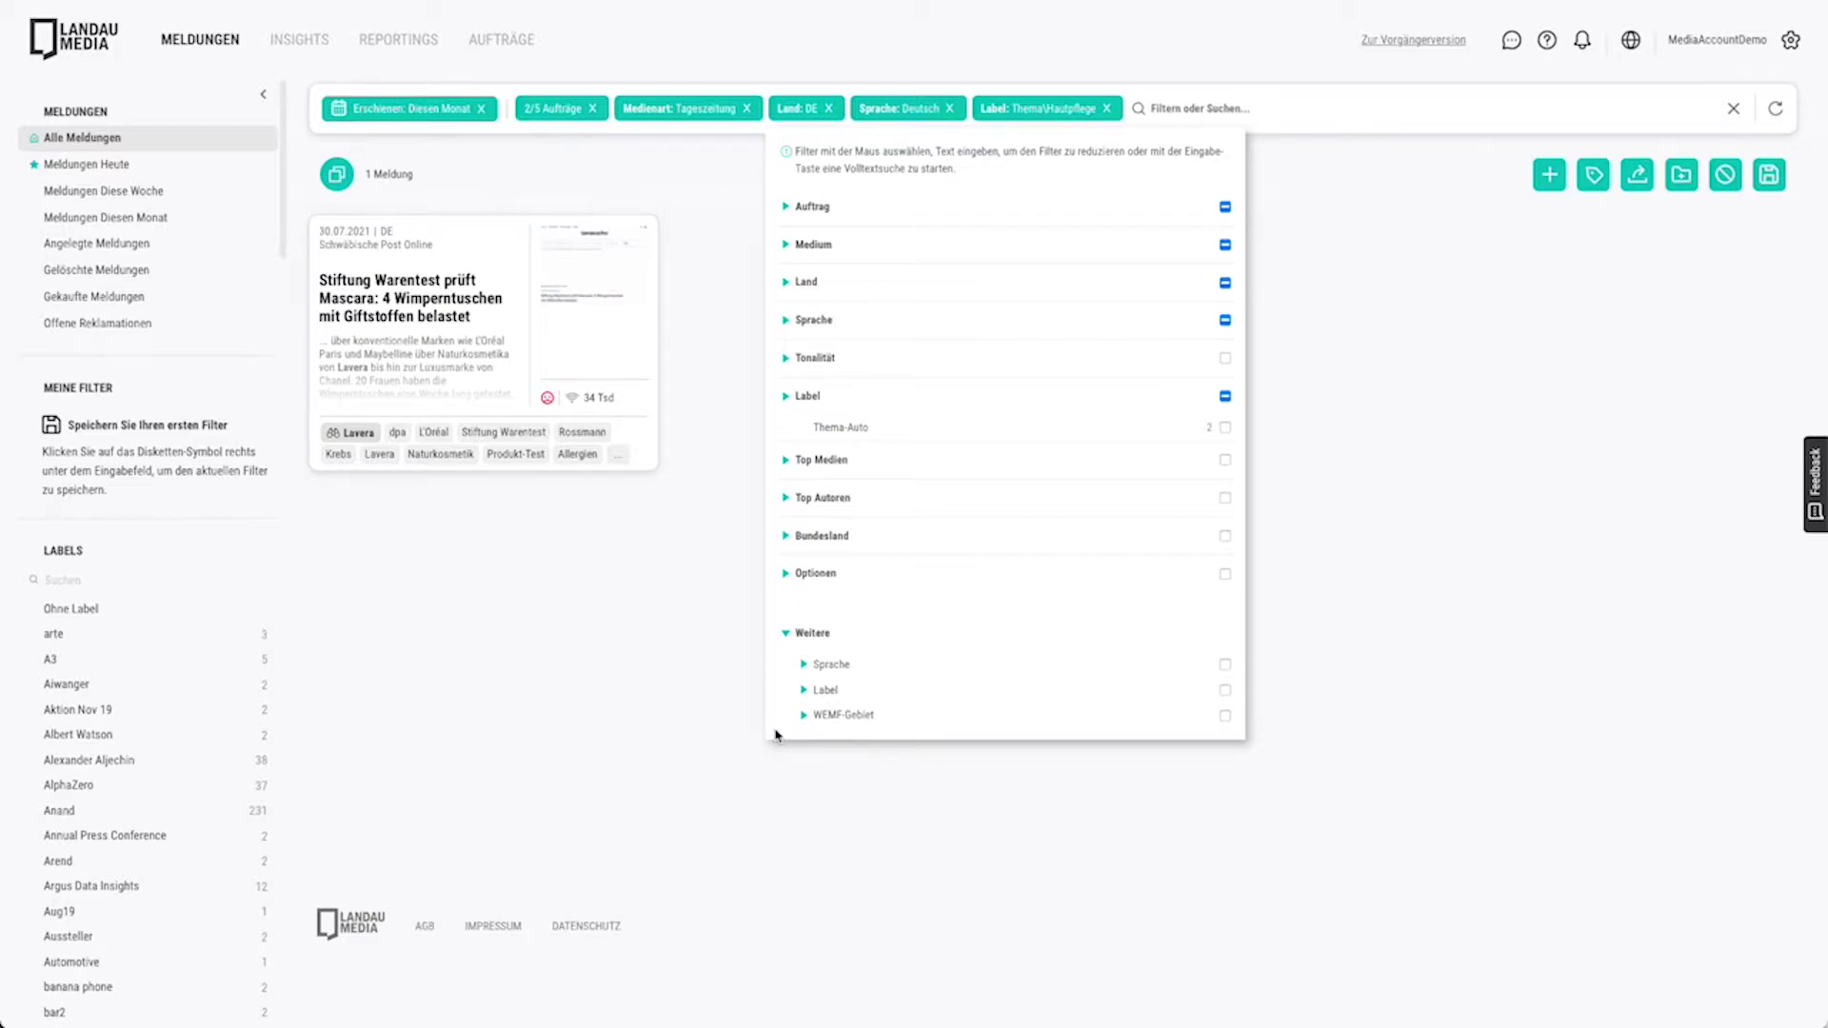
{"action": "left_click", "coordinate": [739, 706]}
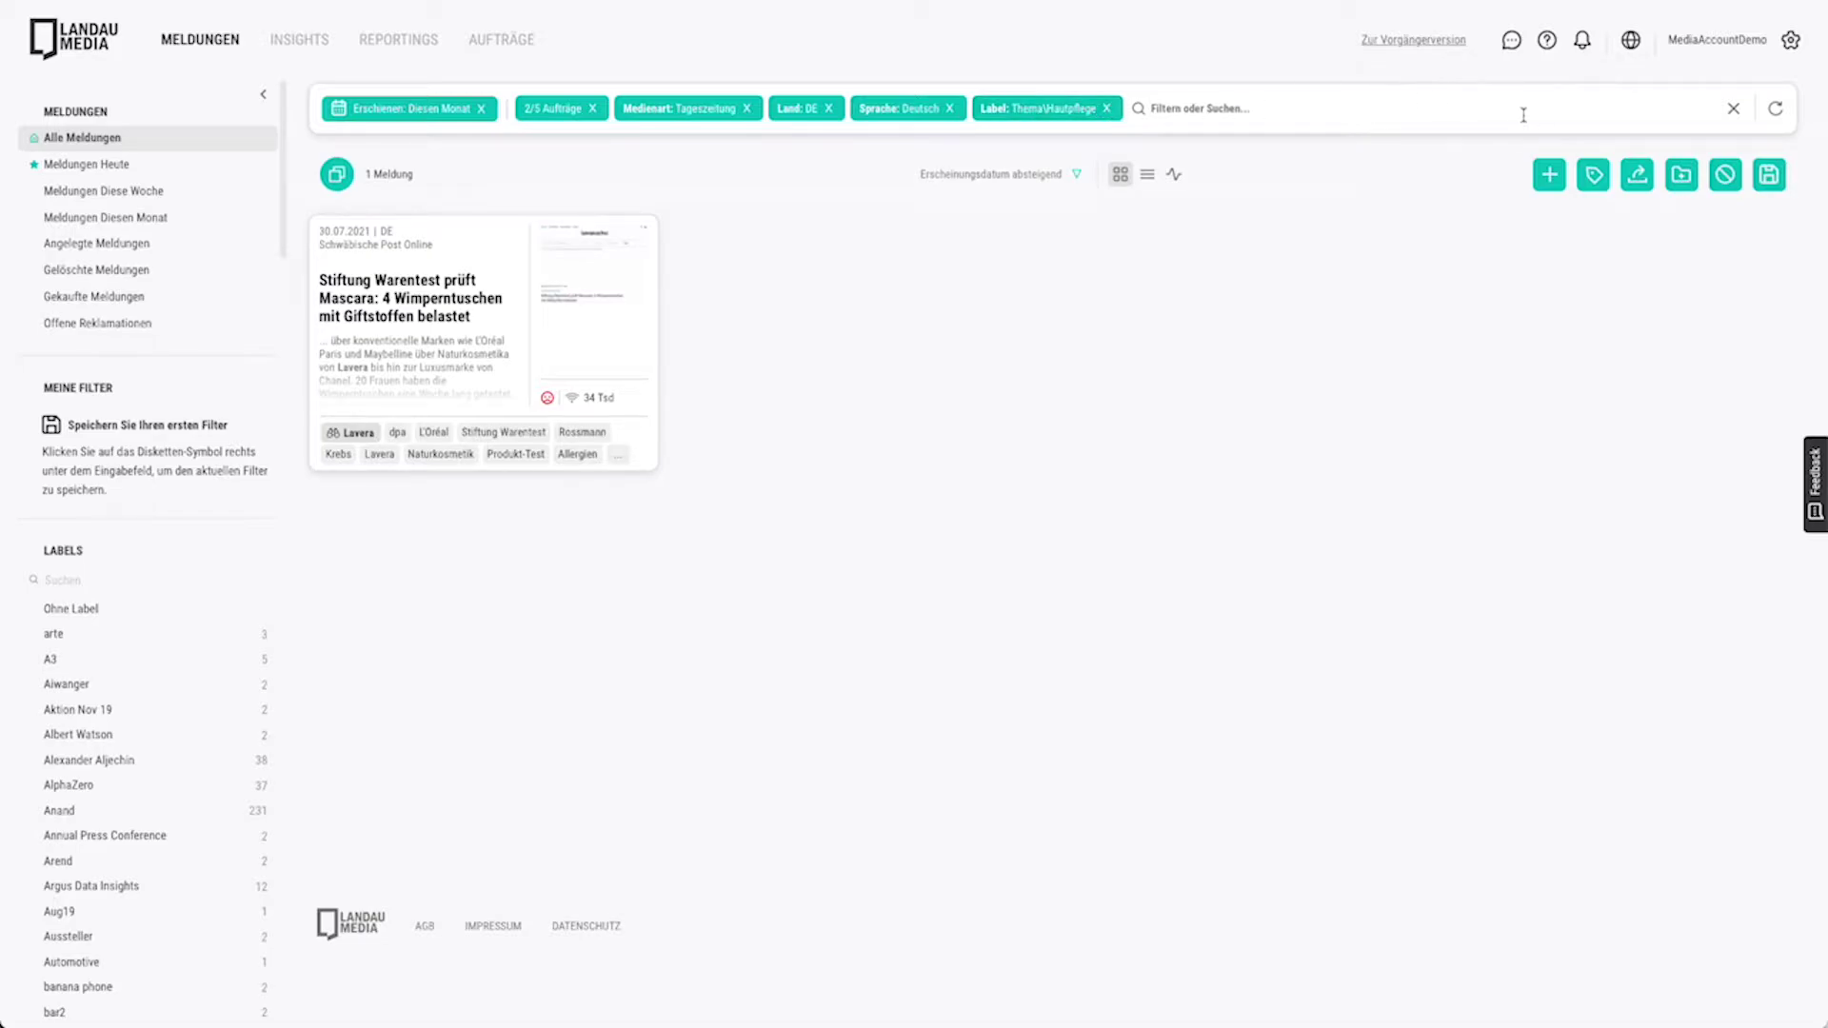
Clear all active filters, search the filters for Süddeutsche Zeitung and restrict the messages to the medium Süddeutsche Zeitung Online
{"action": "left_click", "coordinate": [1736, 112]}
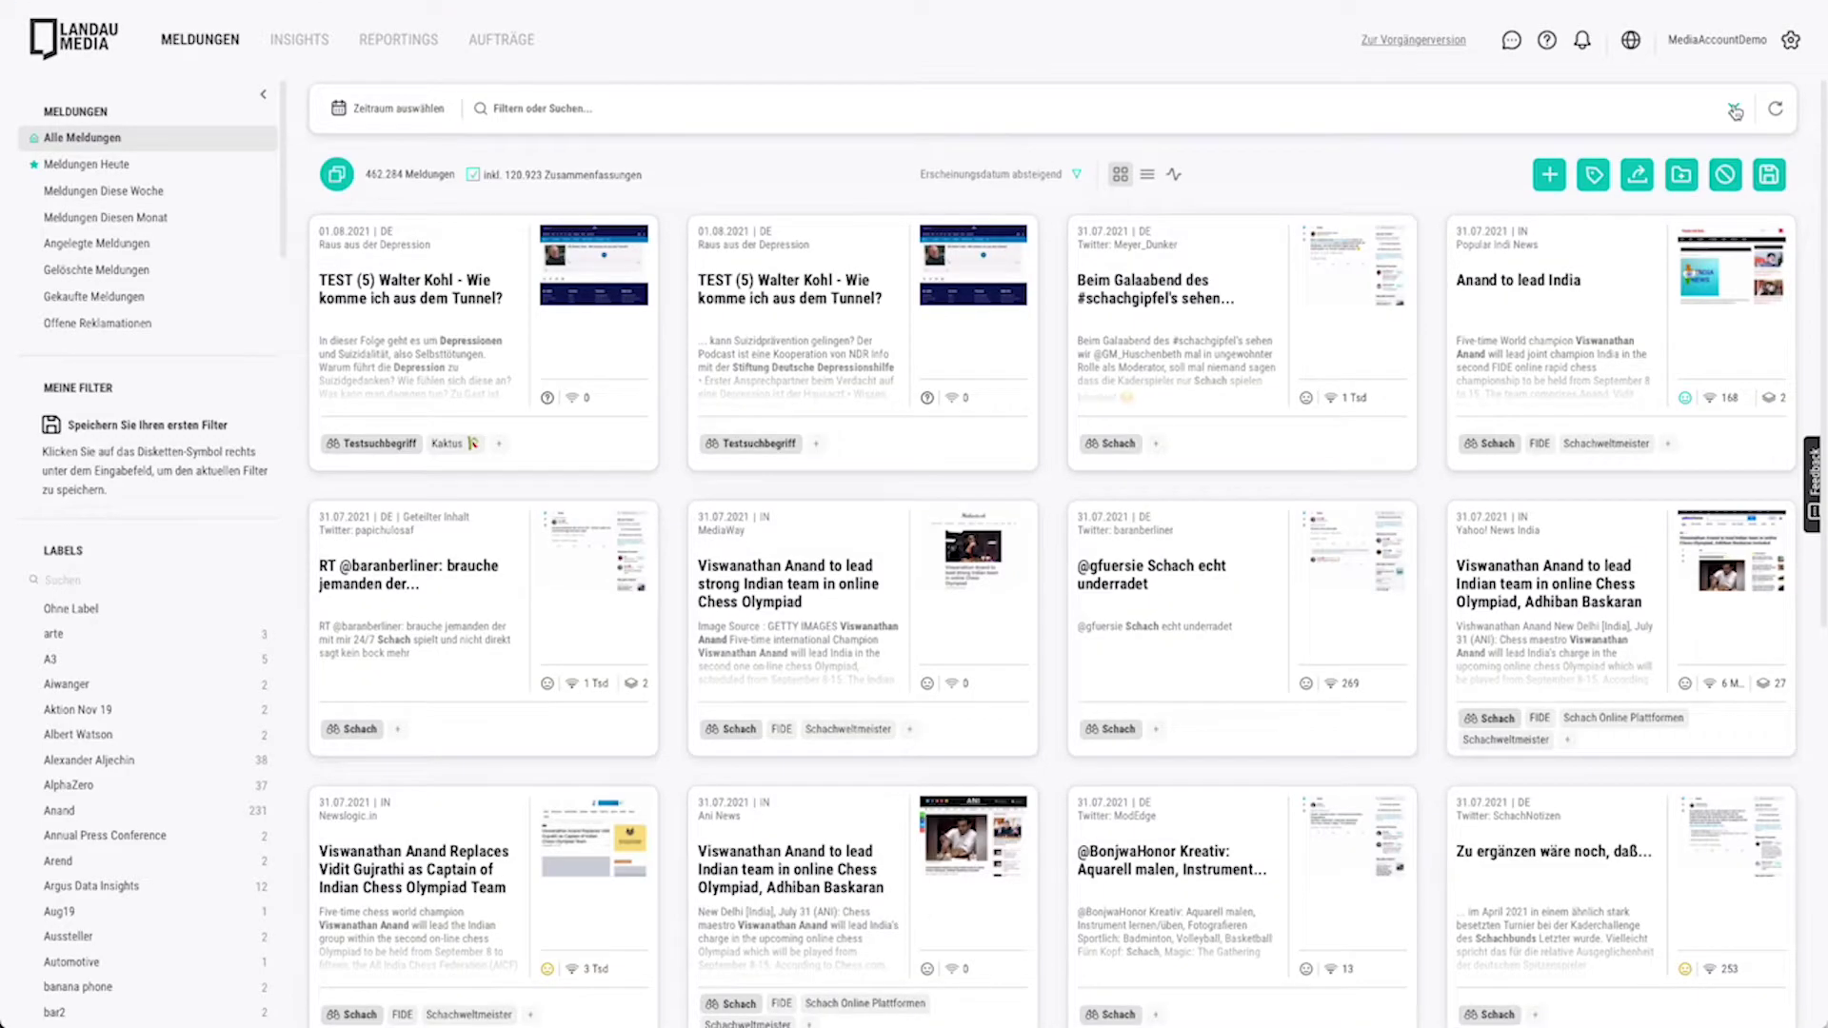
{"action": "left_click", "coordinate": [509, 111]}
{"action": "type", "text": "Südde"}
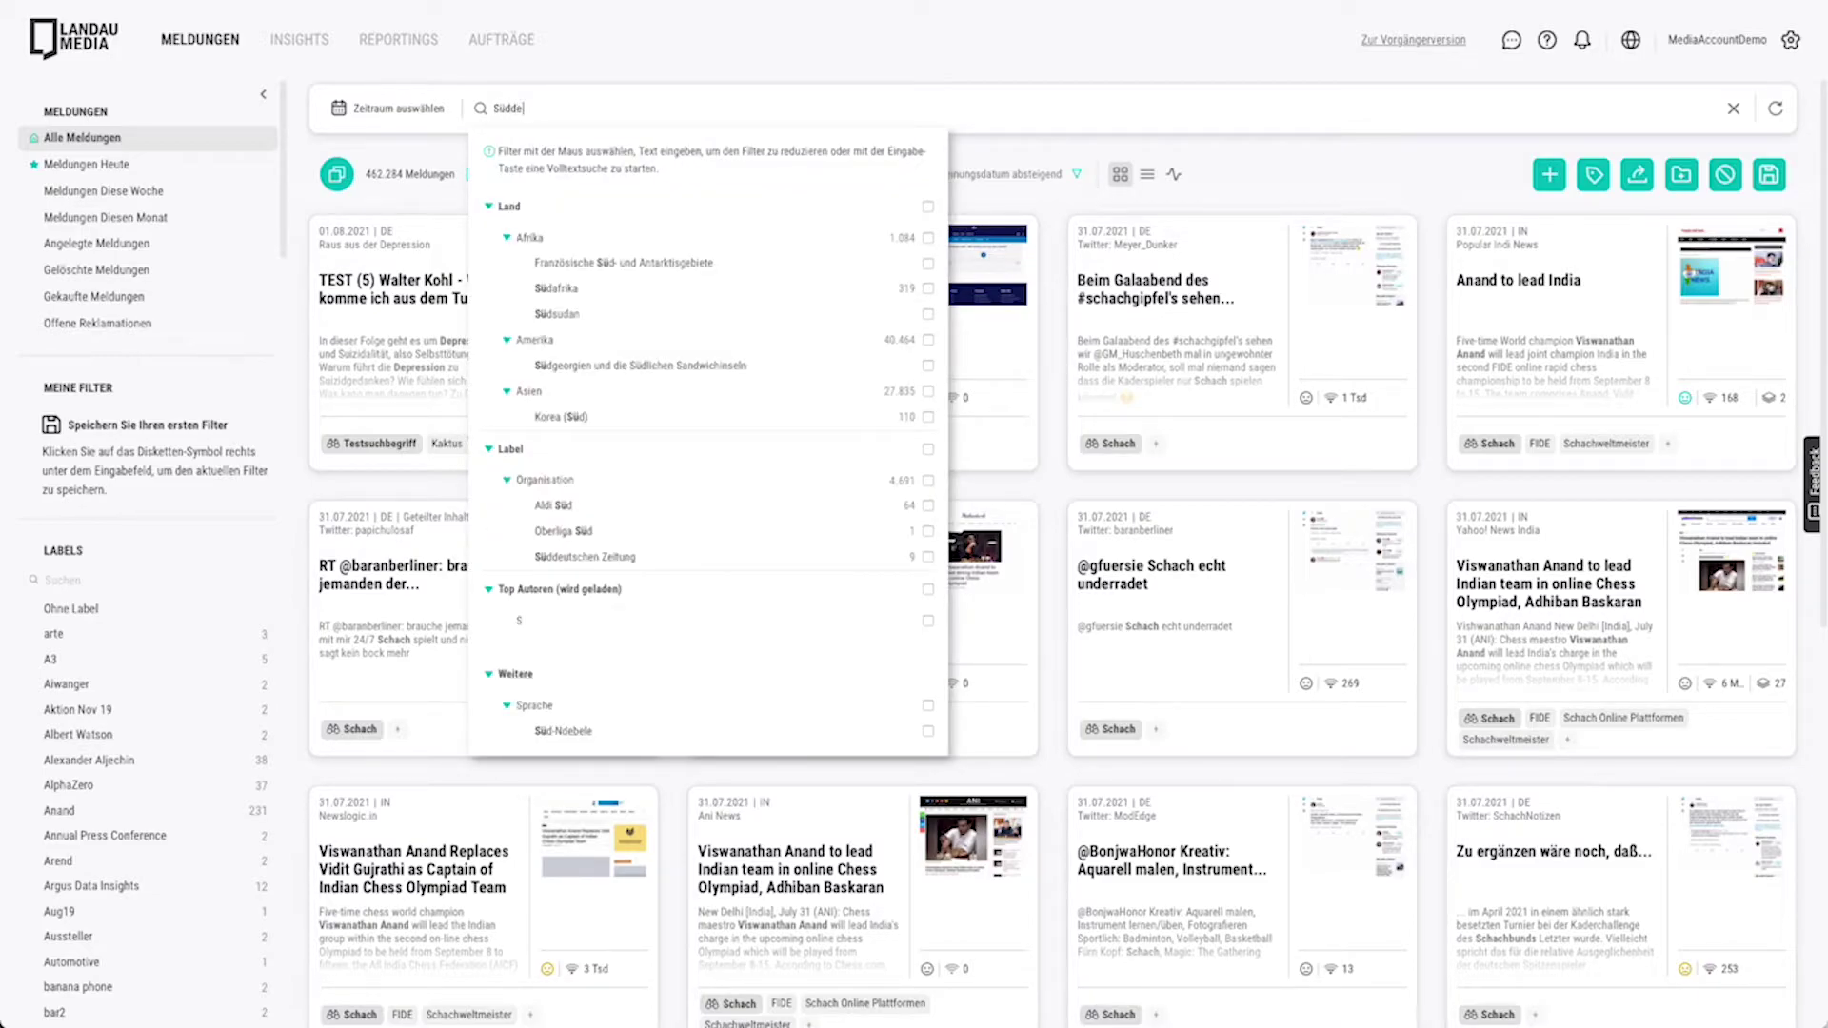
{"action": "type", "text": "ut"}
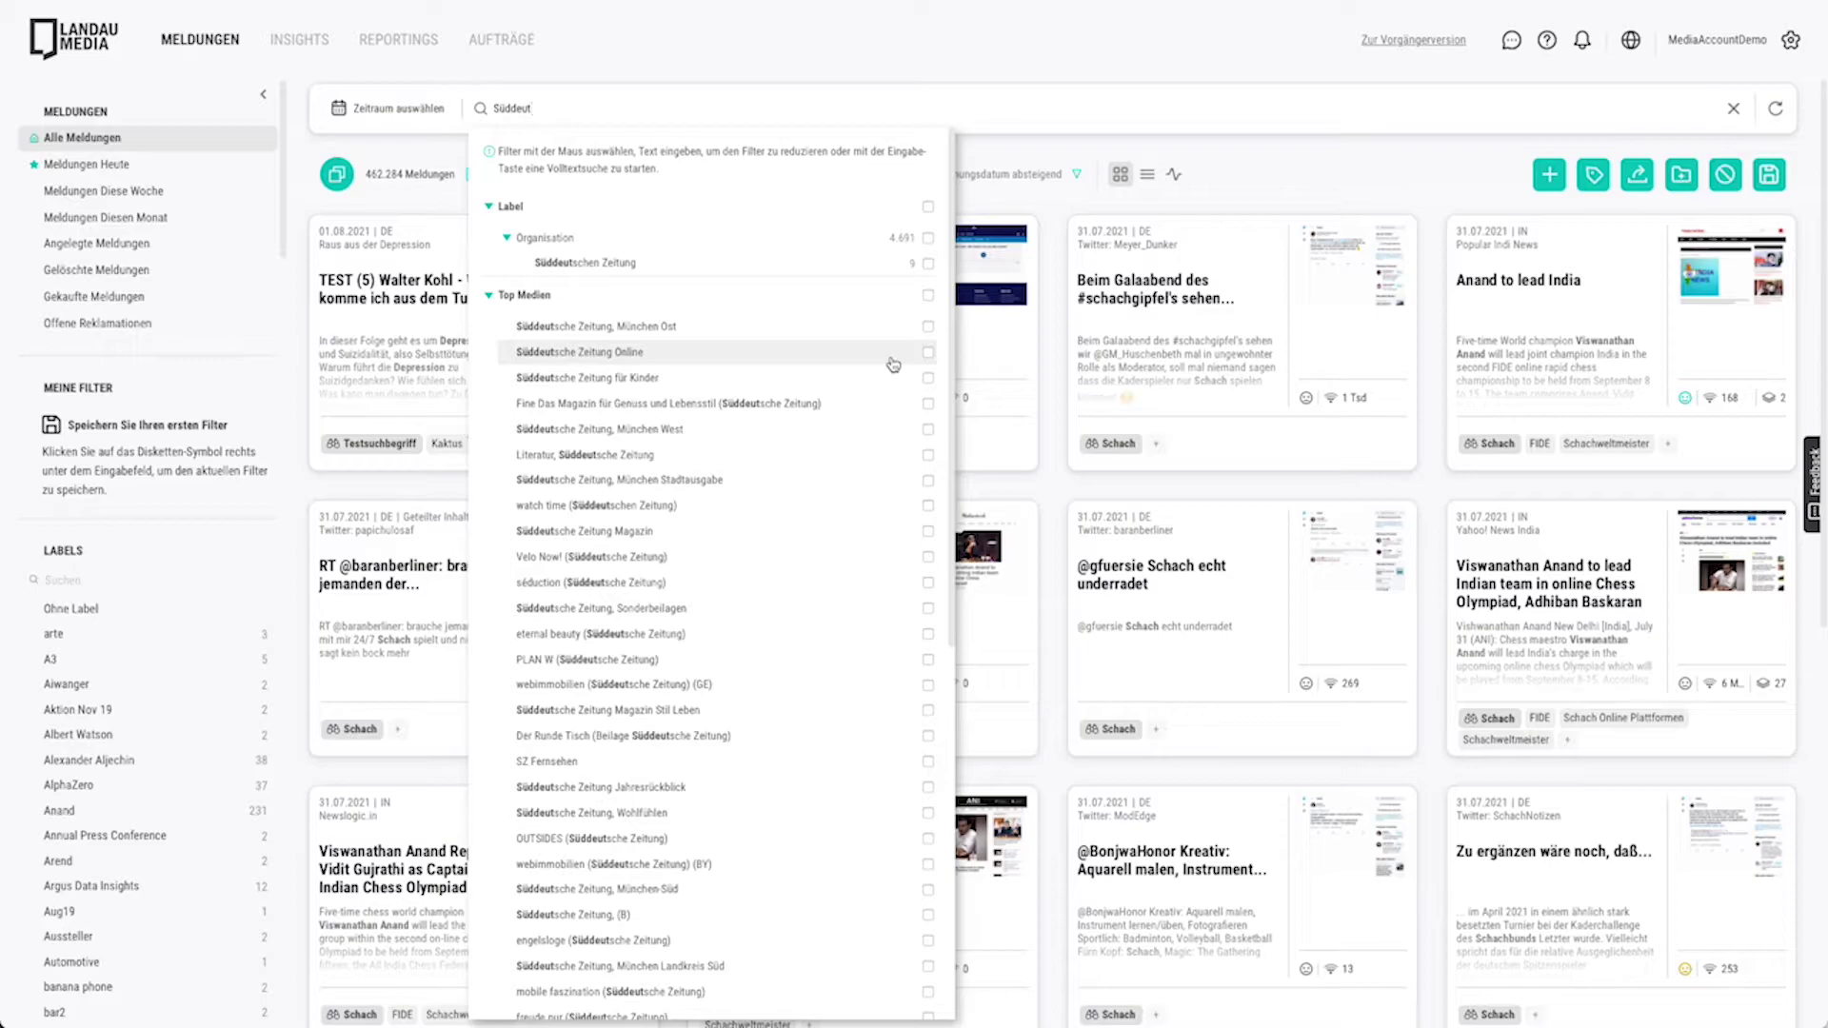
{"action": "type", "text": "sche "}
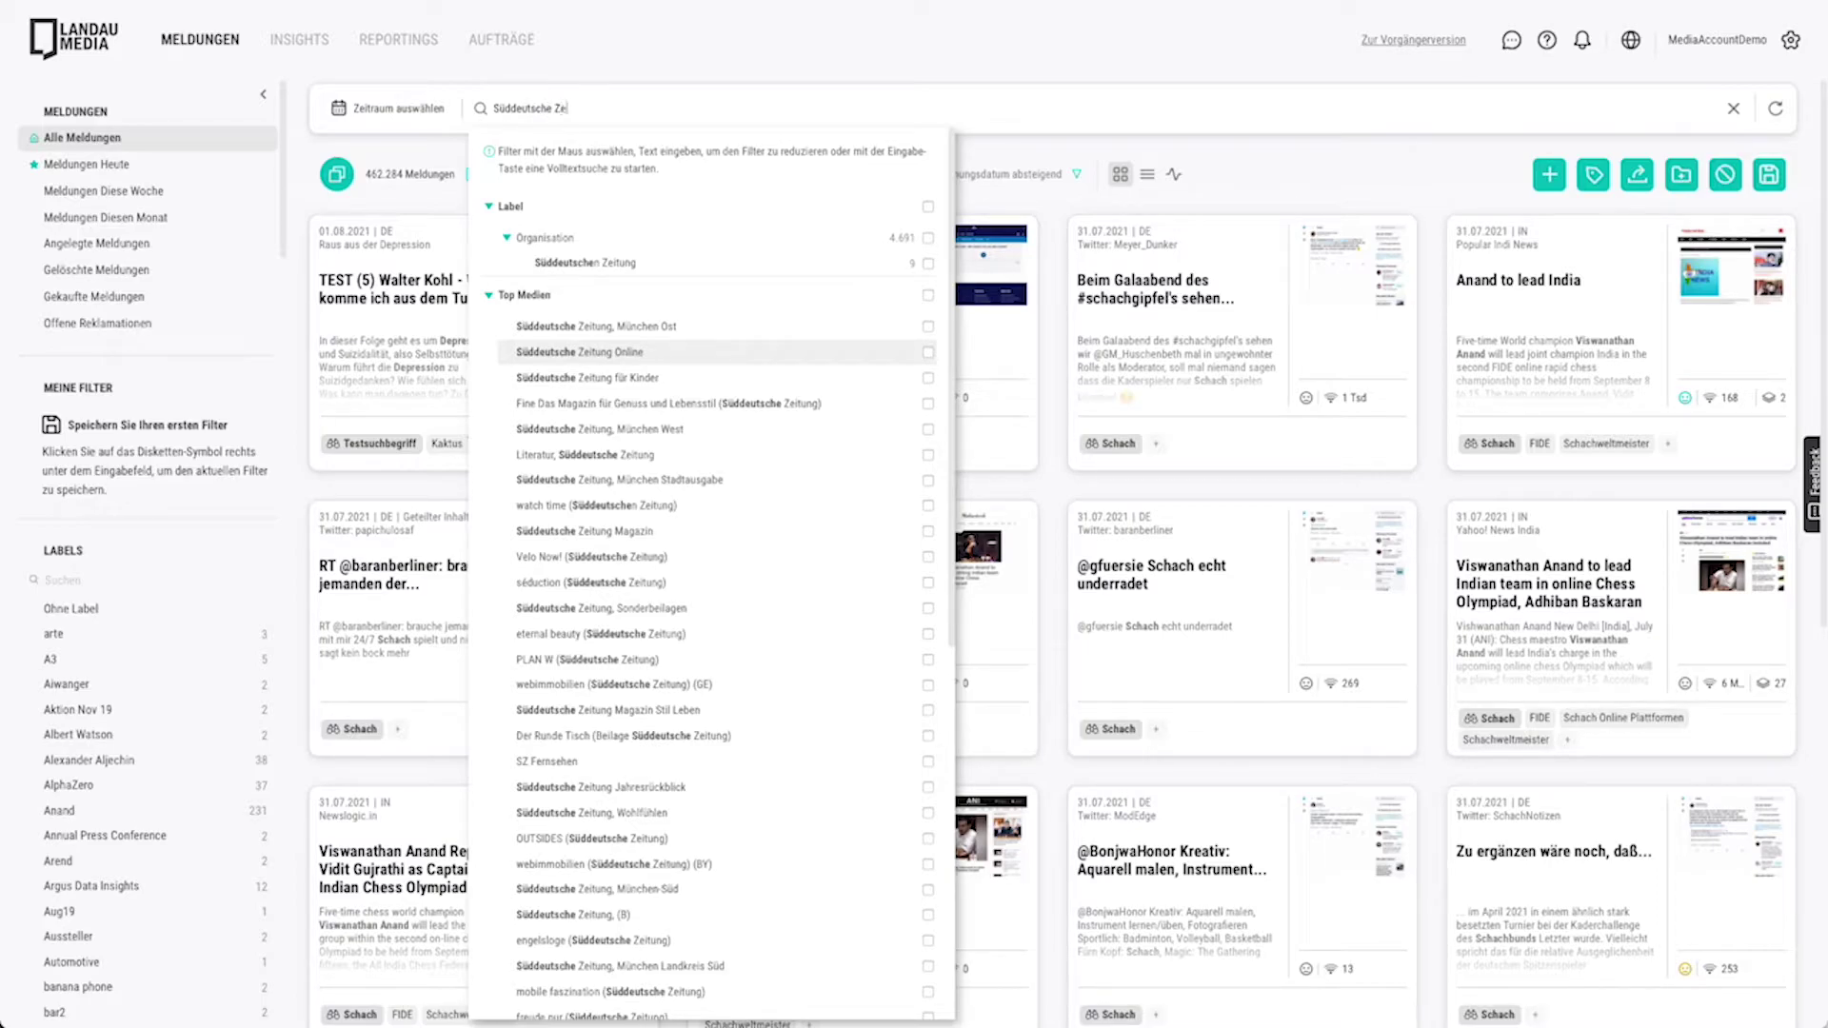
{"action": "type", "text": "Zeitung"}
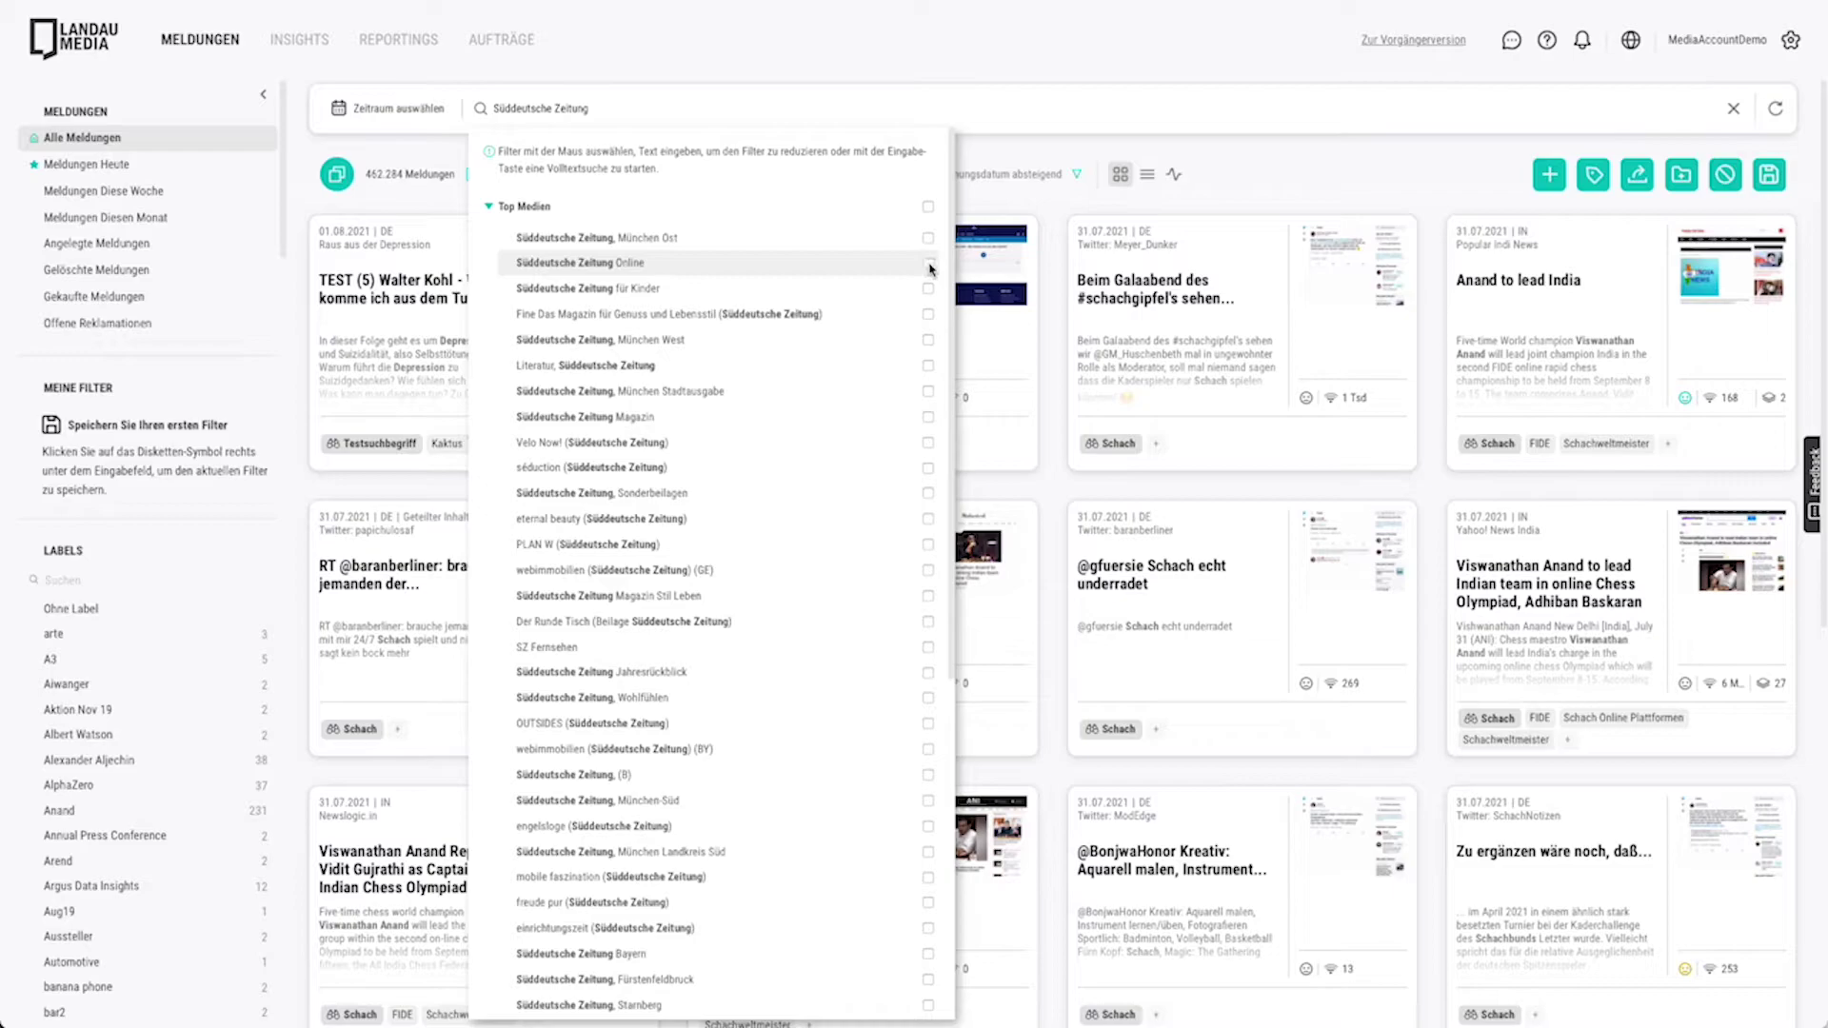
{"action": "left_click", "coordinate": [929, 266]}
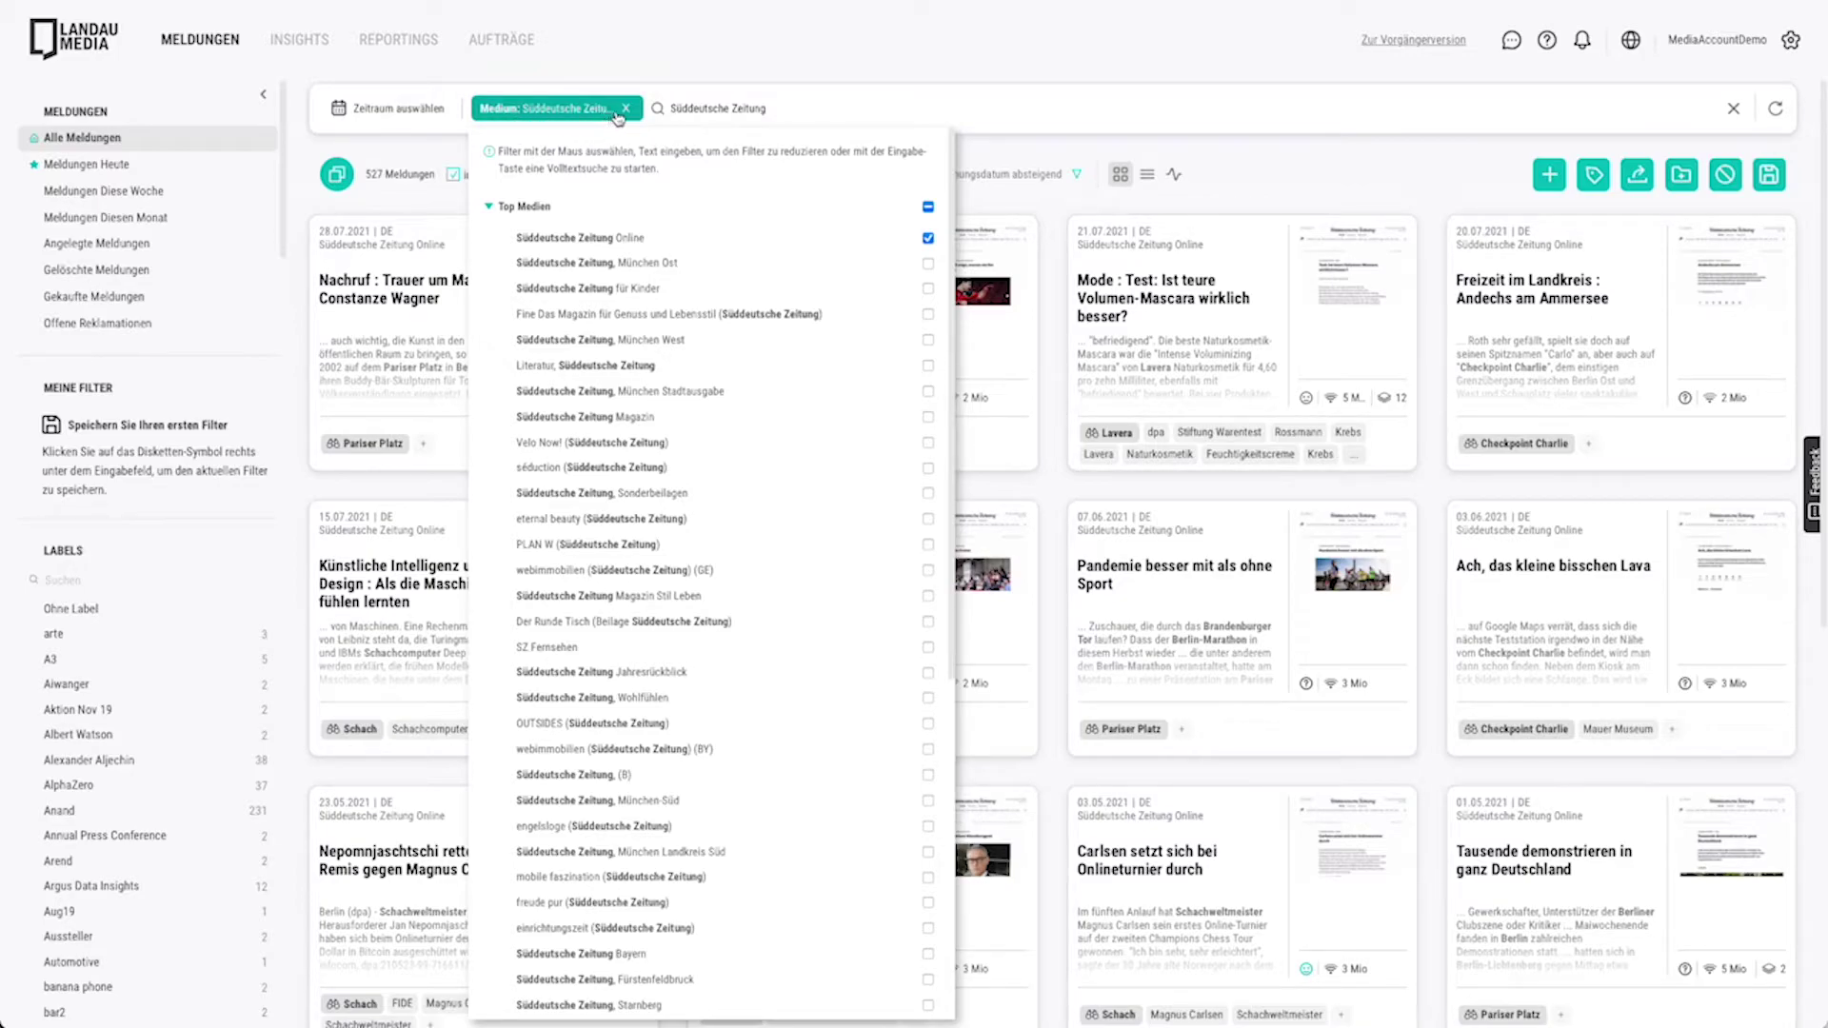
Add a full-text search for Maskenpflicht within the Süddeutsche Zeitung Online messages
{"action": "triple_click", "coordinate": [712, 110]}
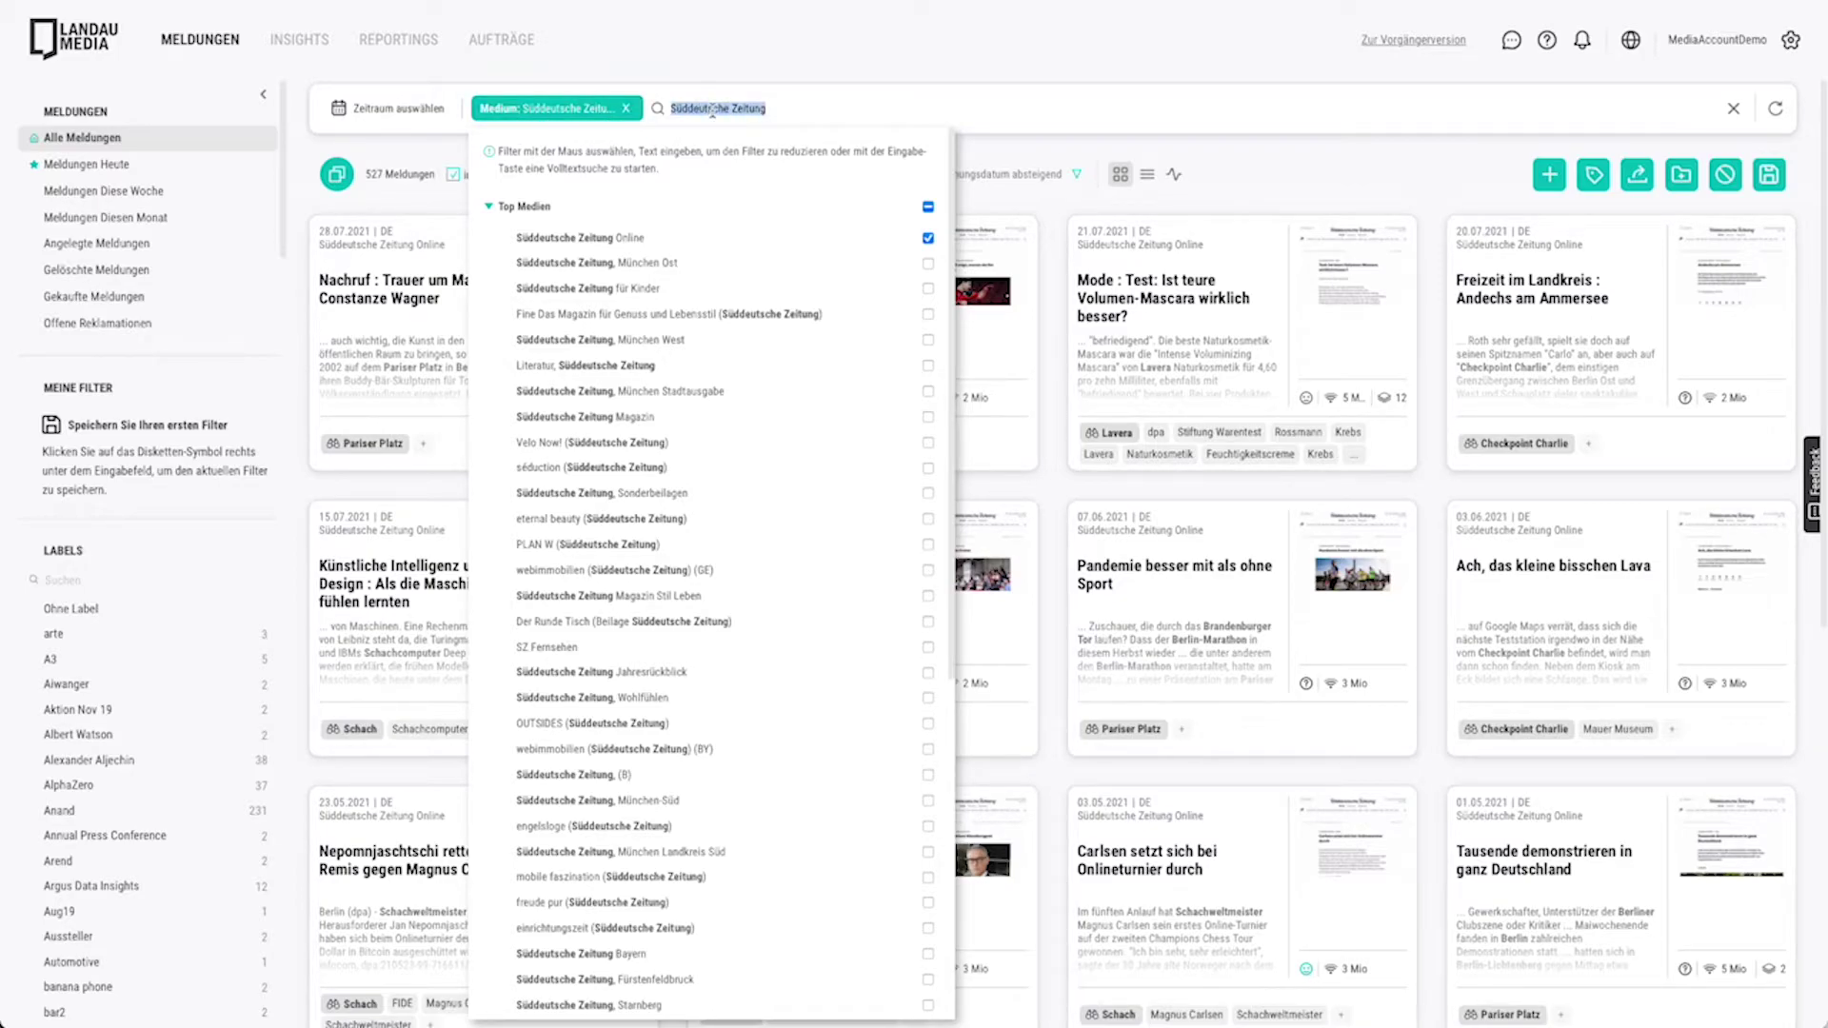
{"action": "type", "text": "Maskenpflicht"}
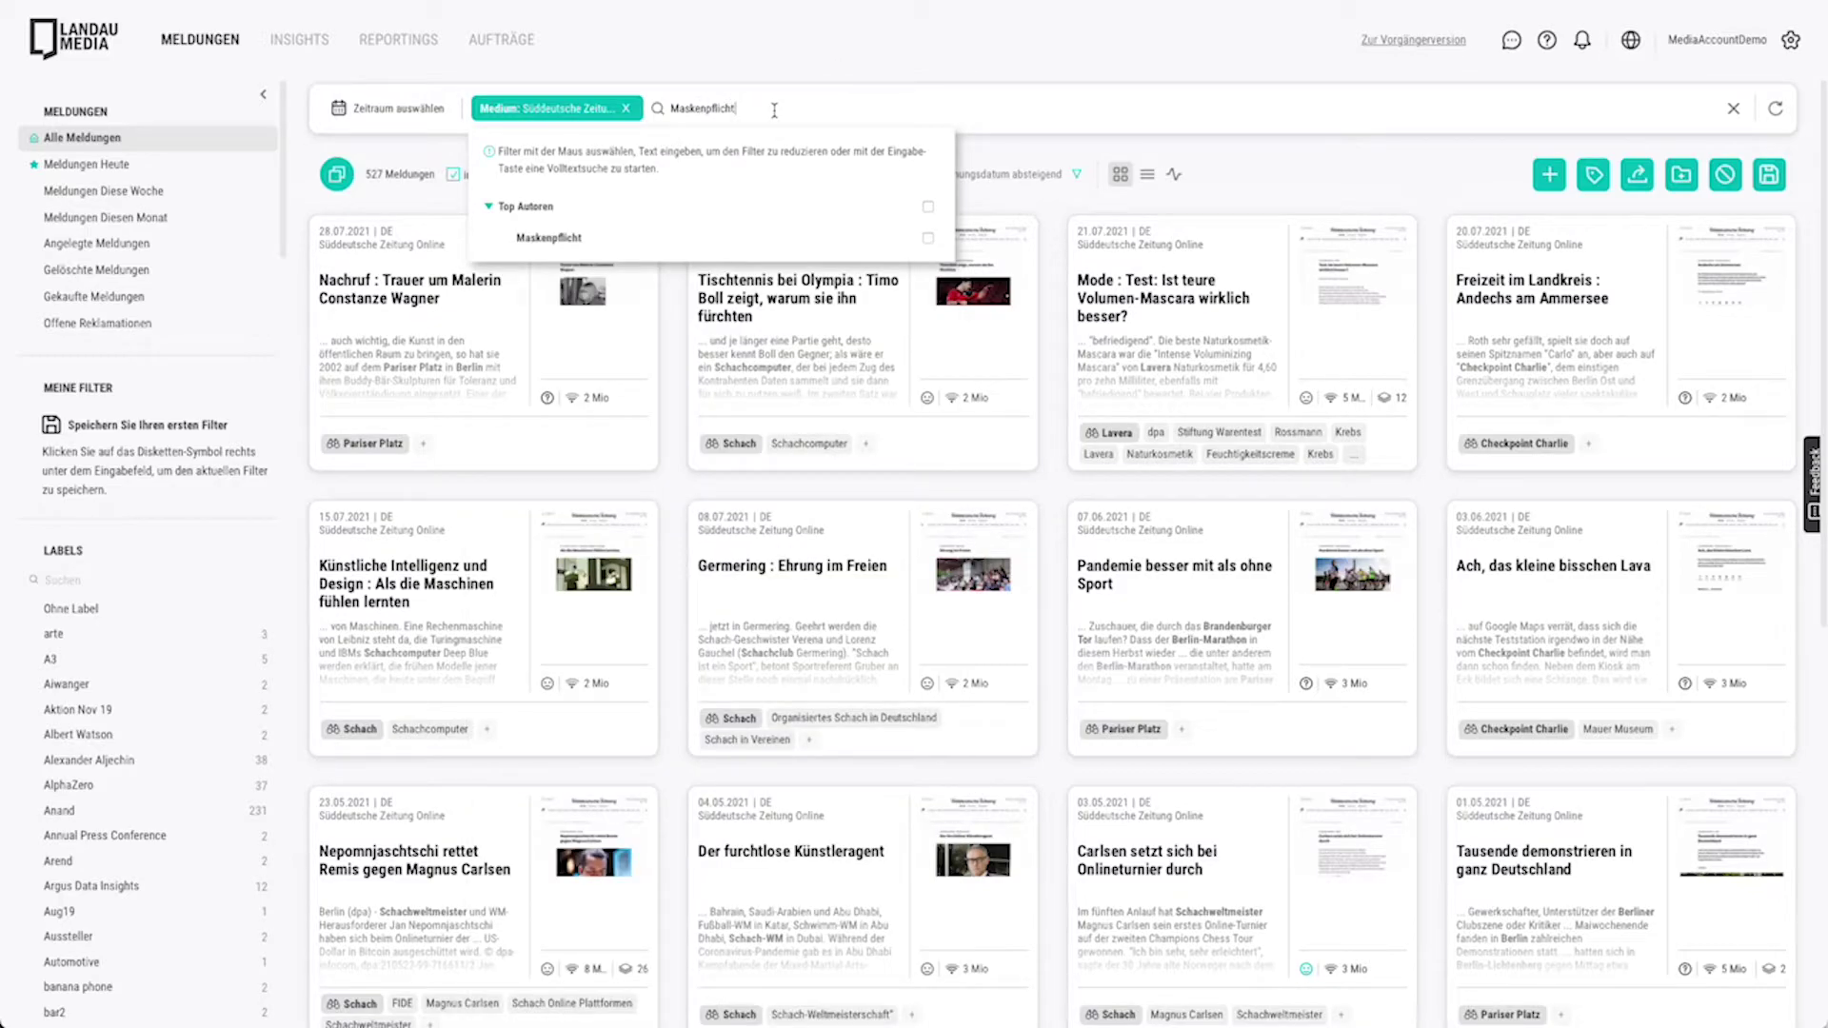
{"action": "key", "text": "Return"}
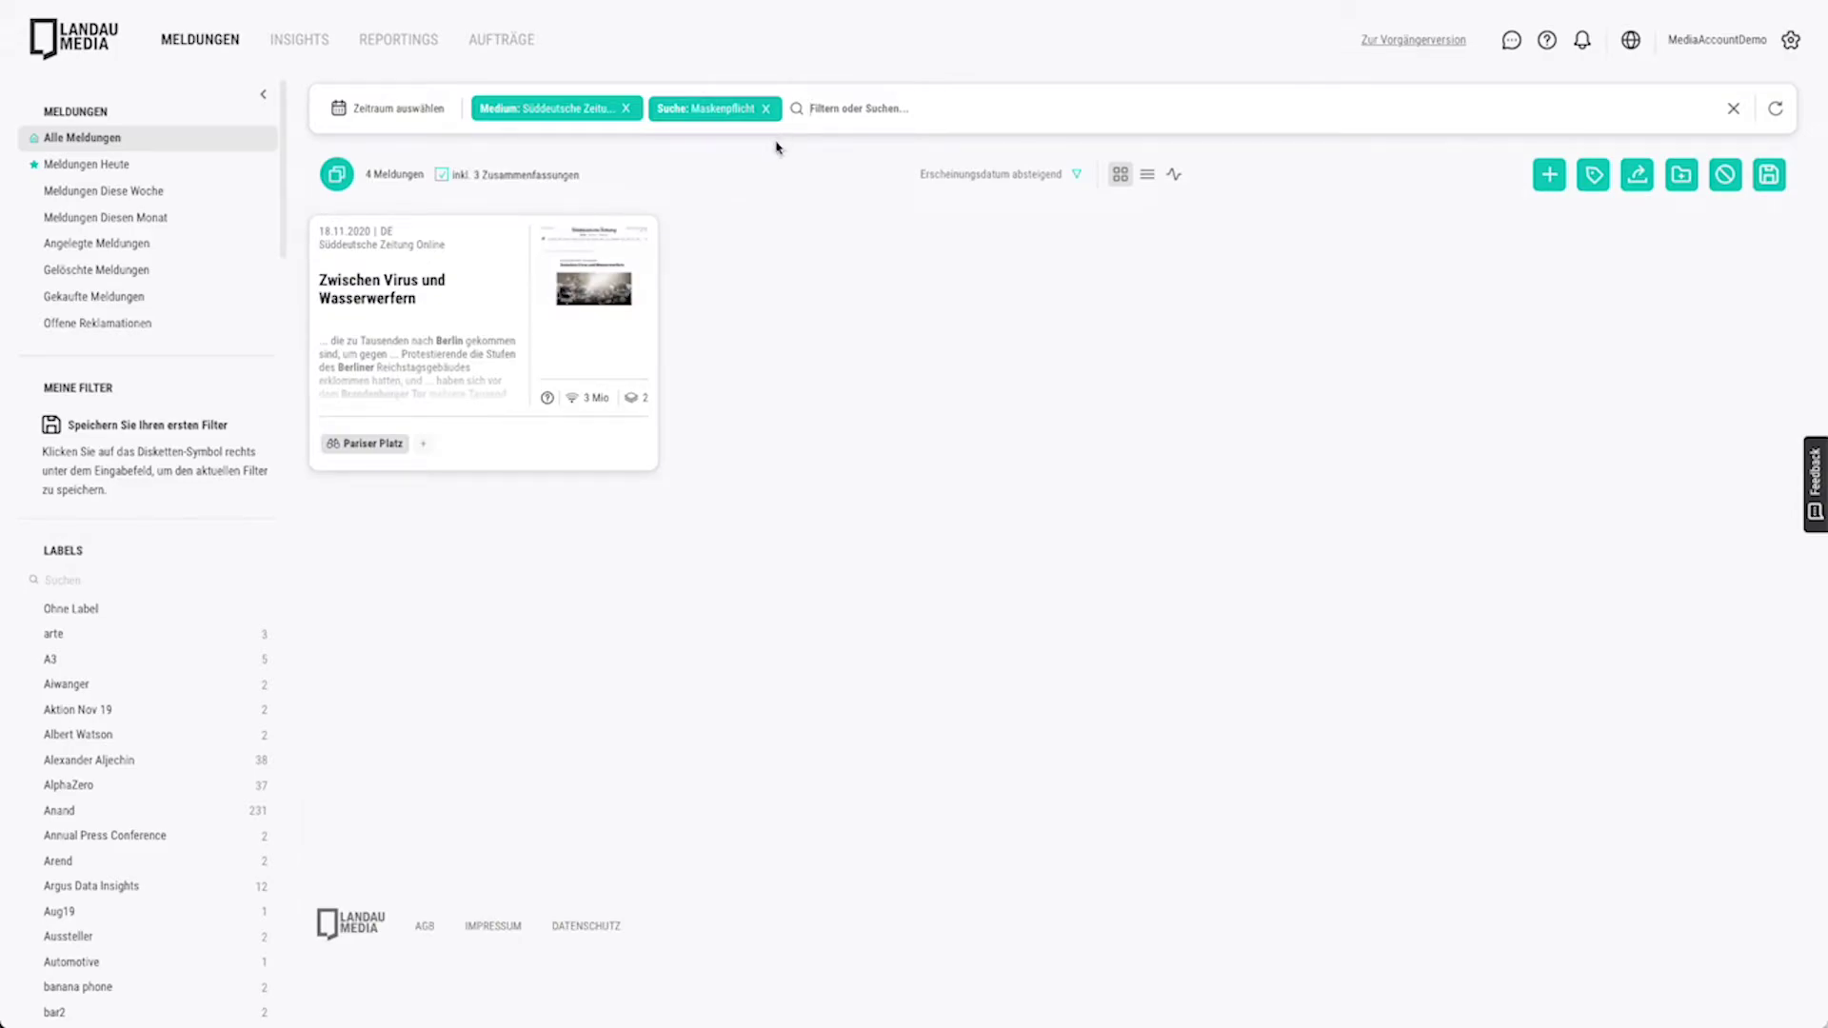
Examine the e-mail option for exporting and sending the filtered messages, including its editable subject, and close it without sending
{"action": "mouse_move", "coordinate": [514, 268]}
{"action": "left_click", "coordinate": [1637, 176]}
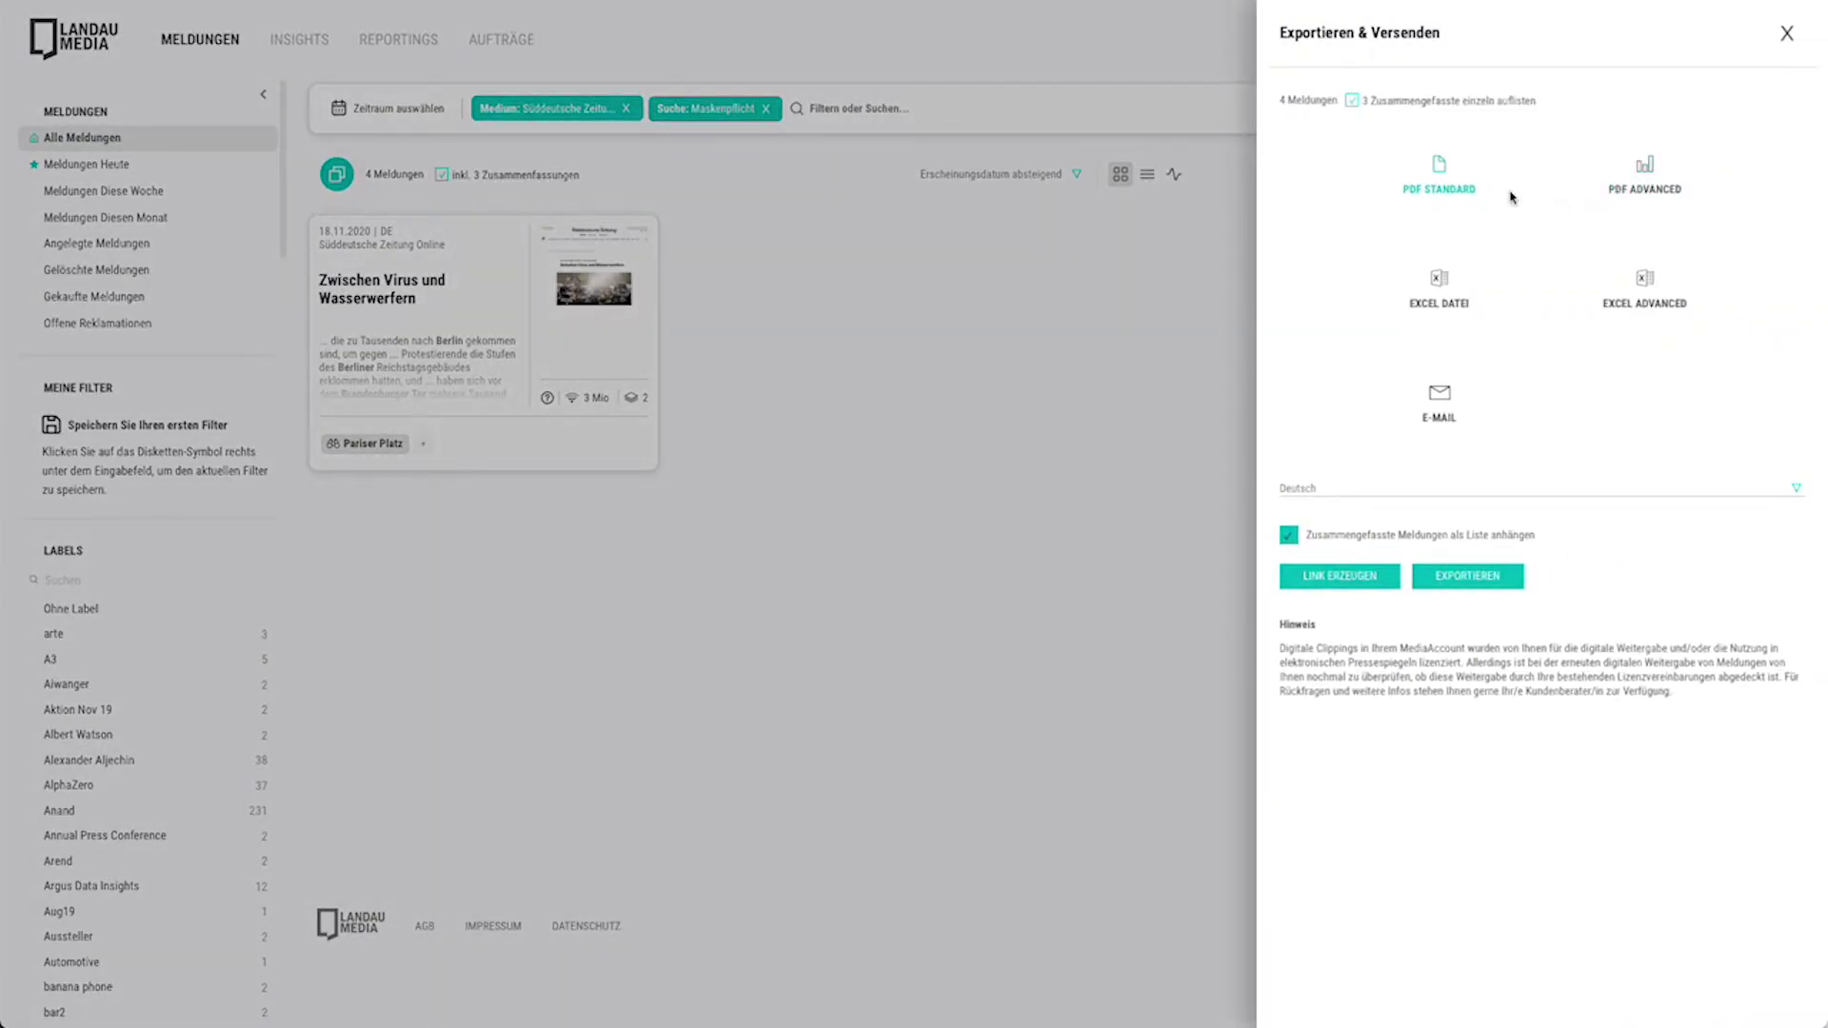
{"action": "left_click", "coordinate": [1442, 393]}
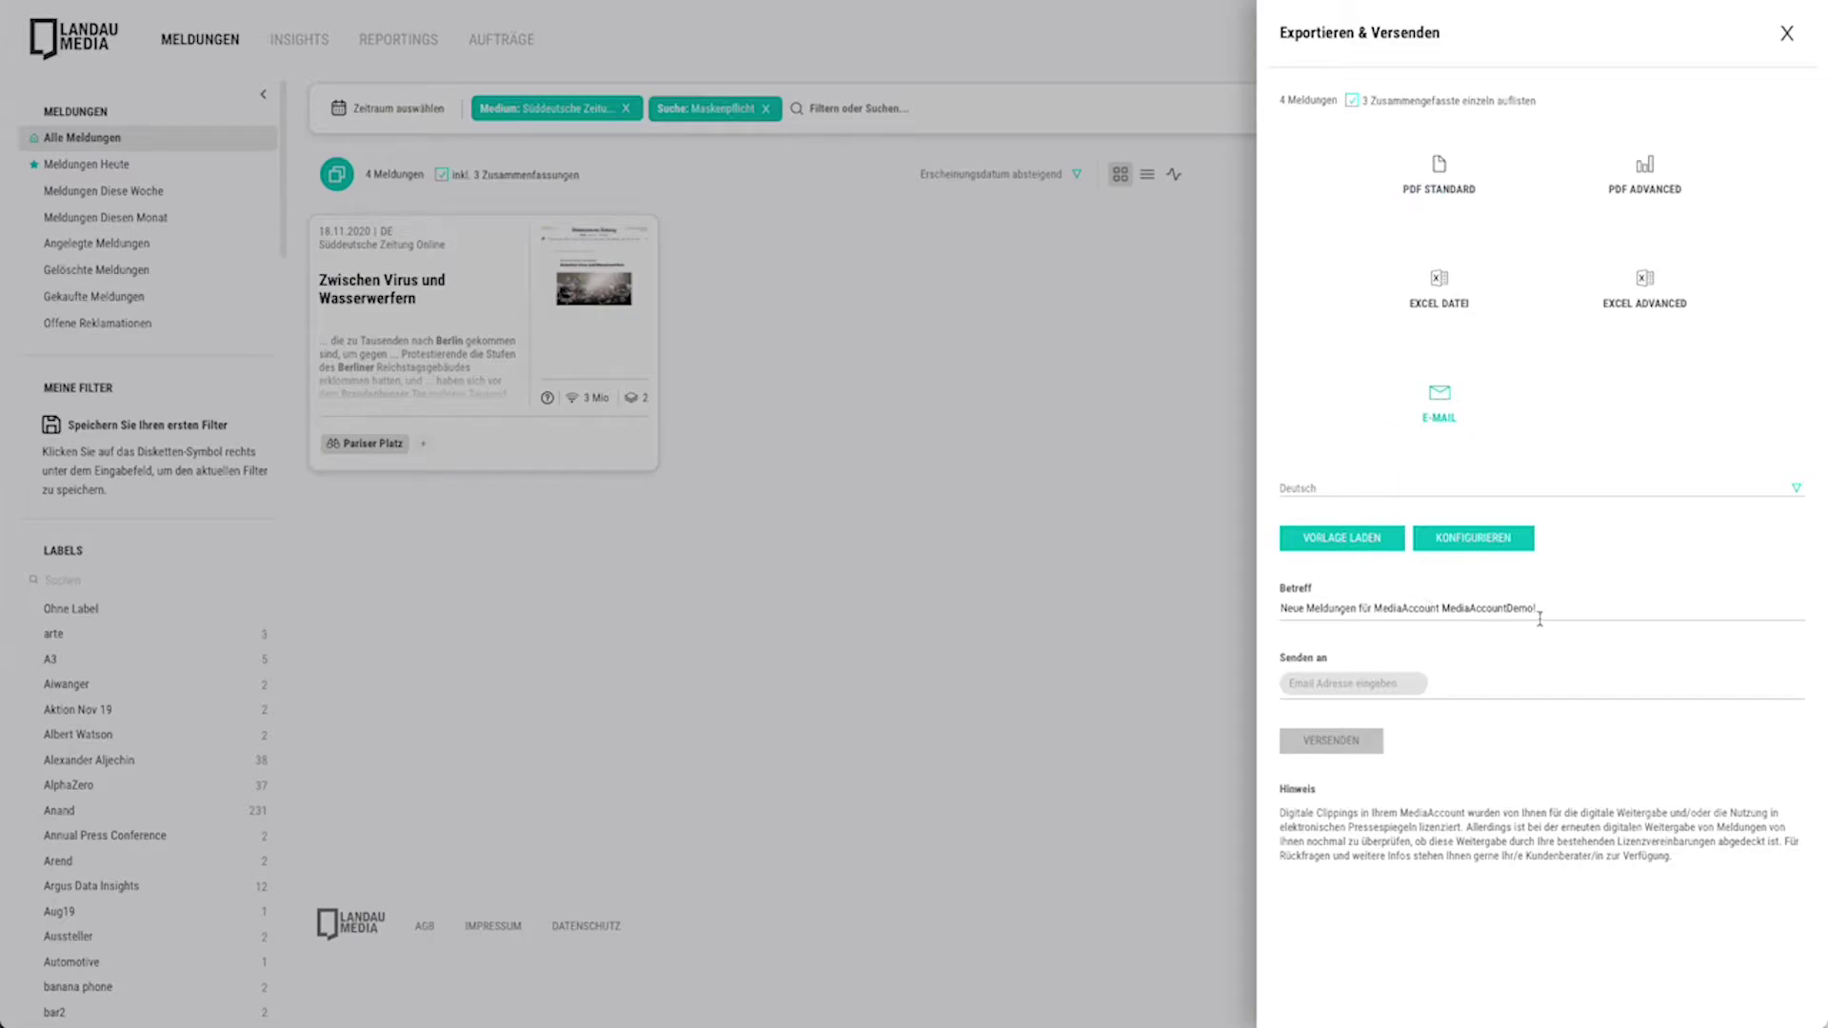
{"action": "left_click", "coordinate": [1570, 607]}
{"action": "key", "text": "BackSpace"}
{"action": "left_click", "coordinate": [1787, 33]}
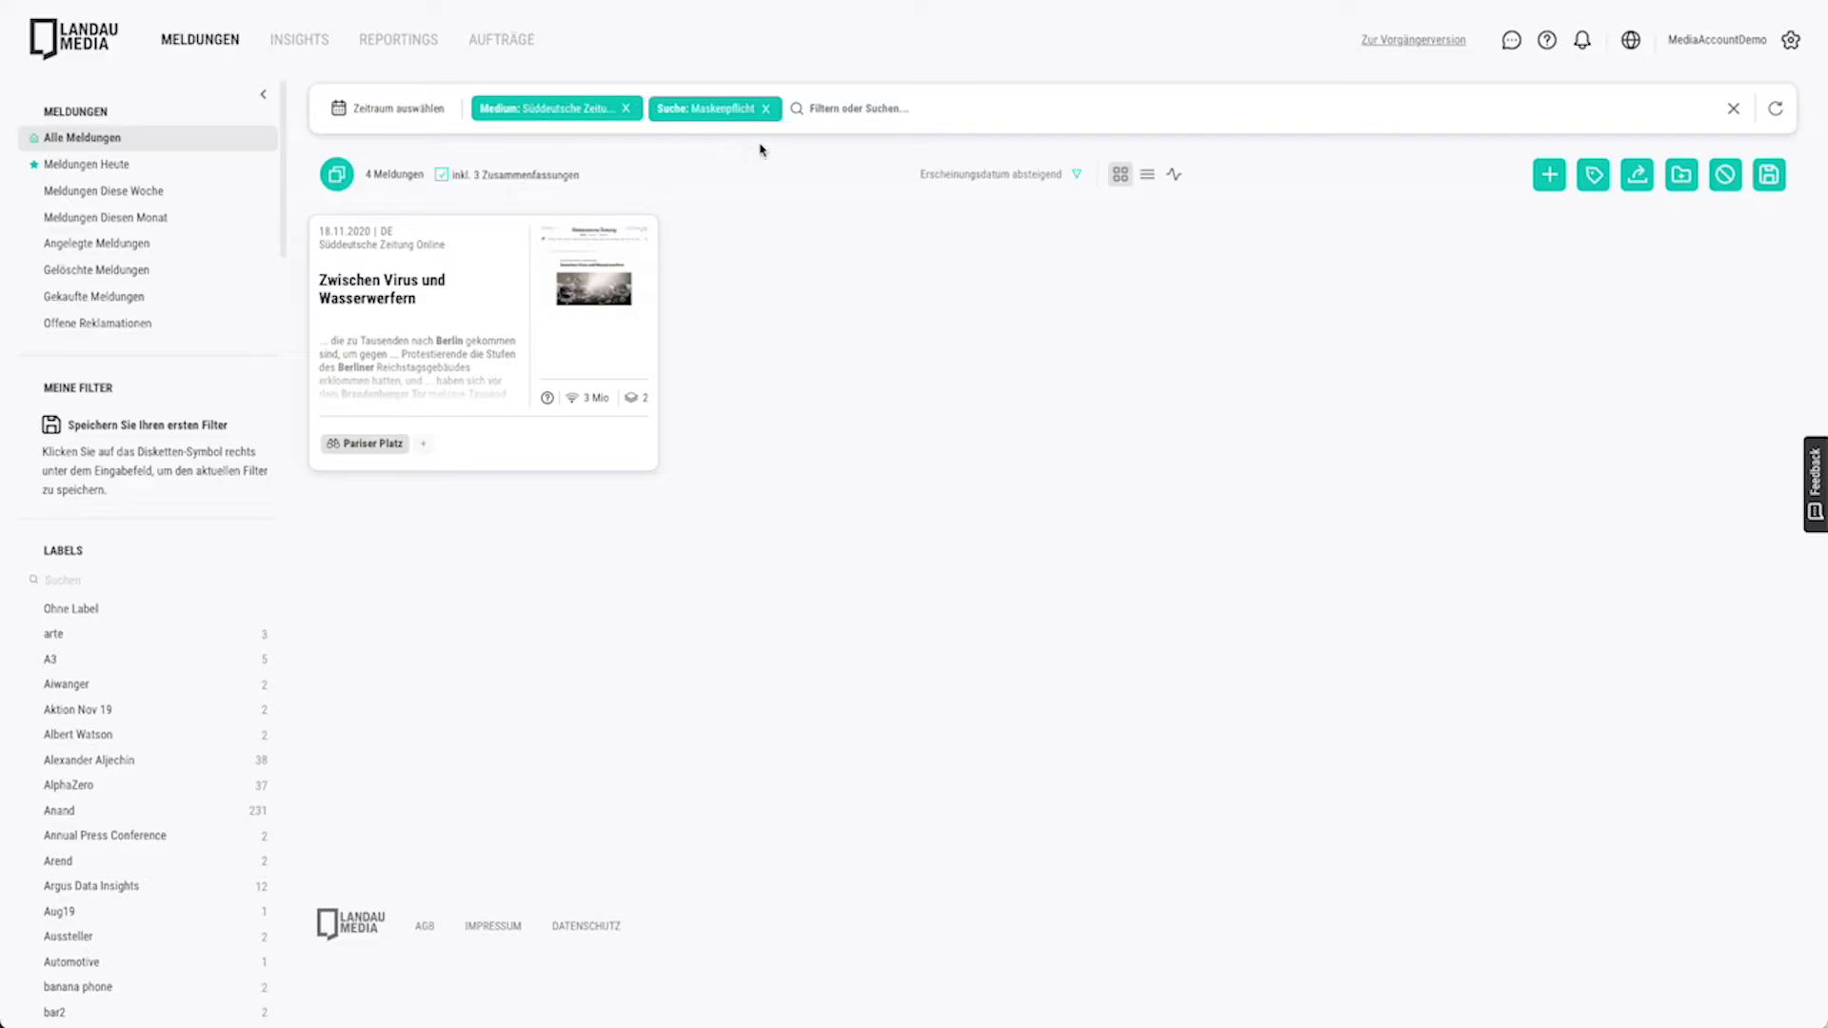
Save the current filter combination as a new personal filter named Maskenpflicht
{"action": "left_click", "coordinate": [1769, 177]}
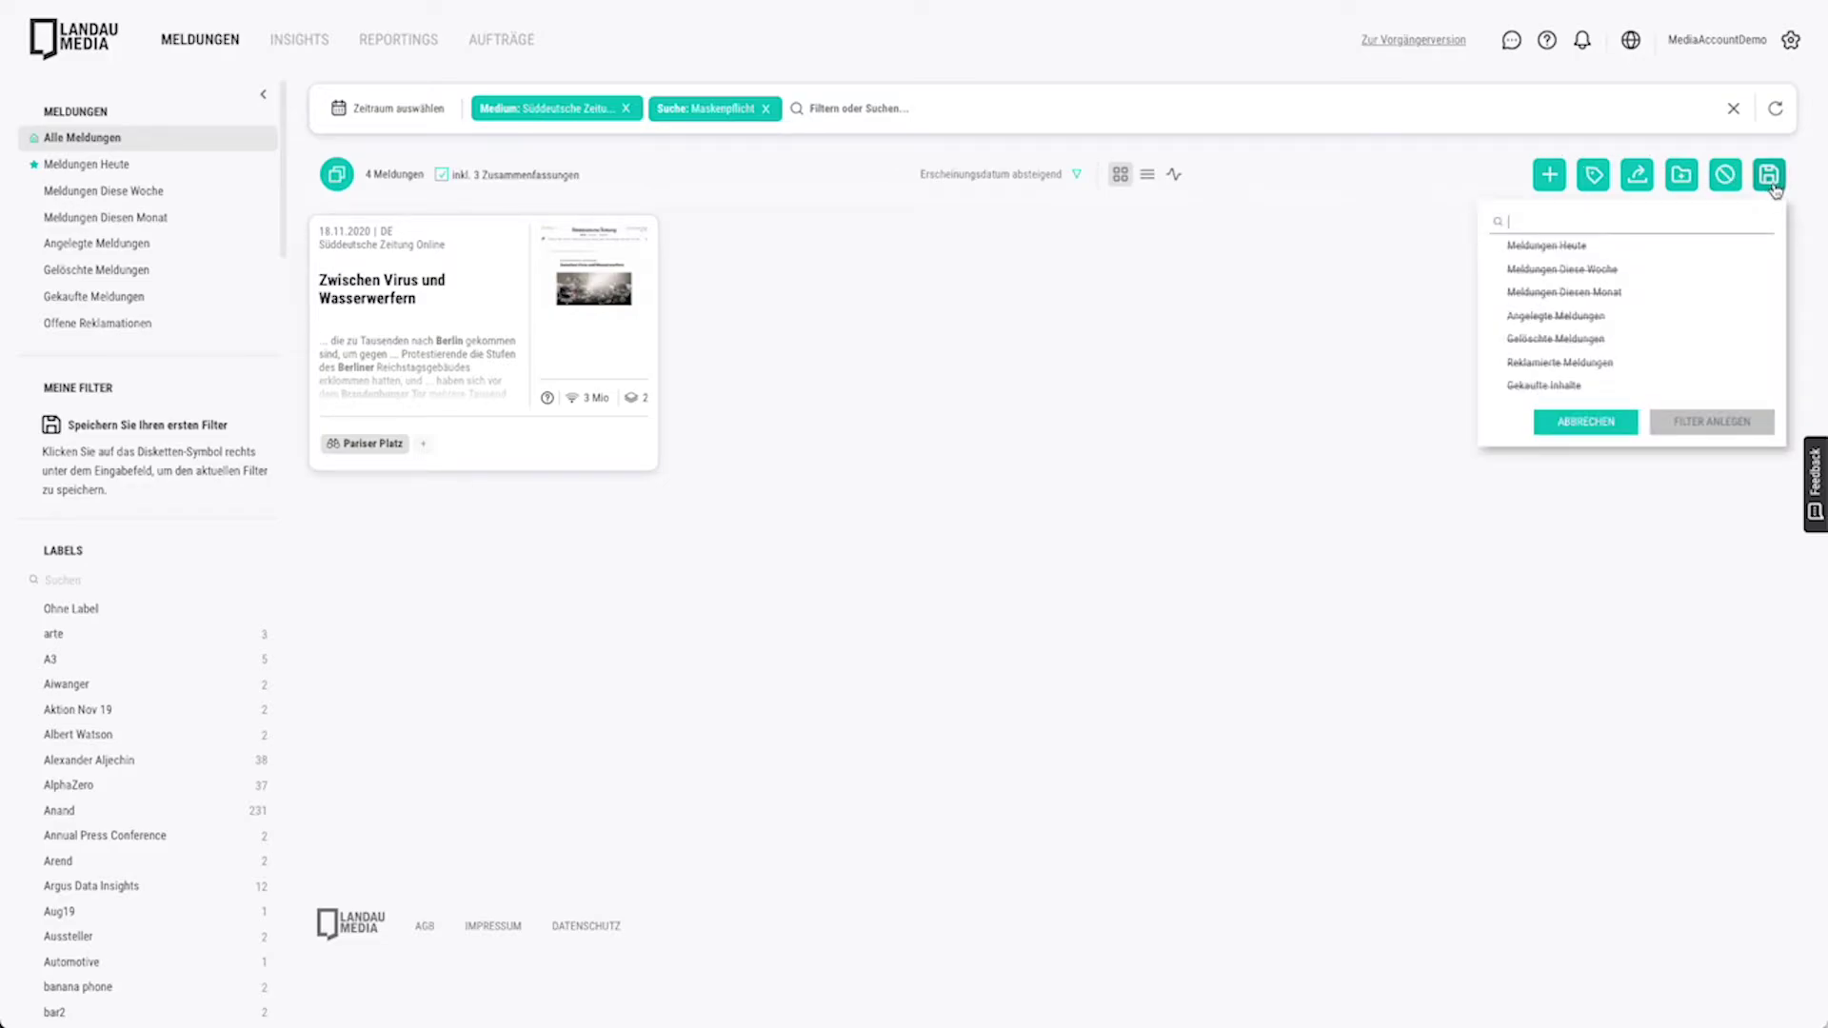
{"action": "type", "text": "Maske"}
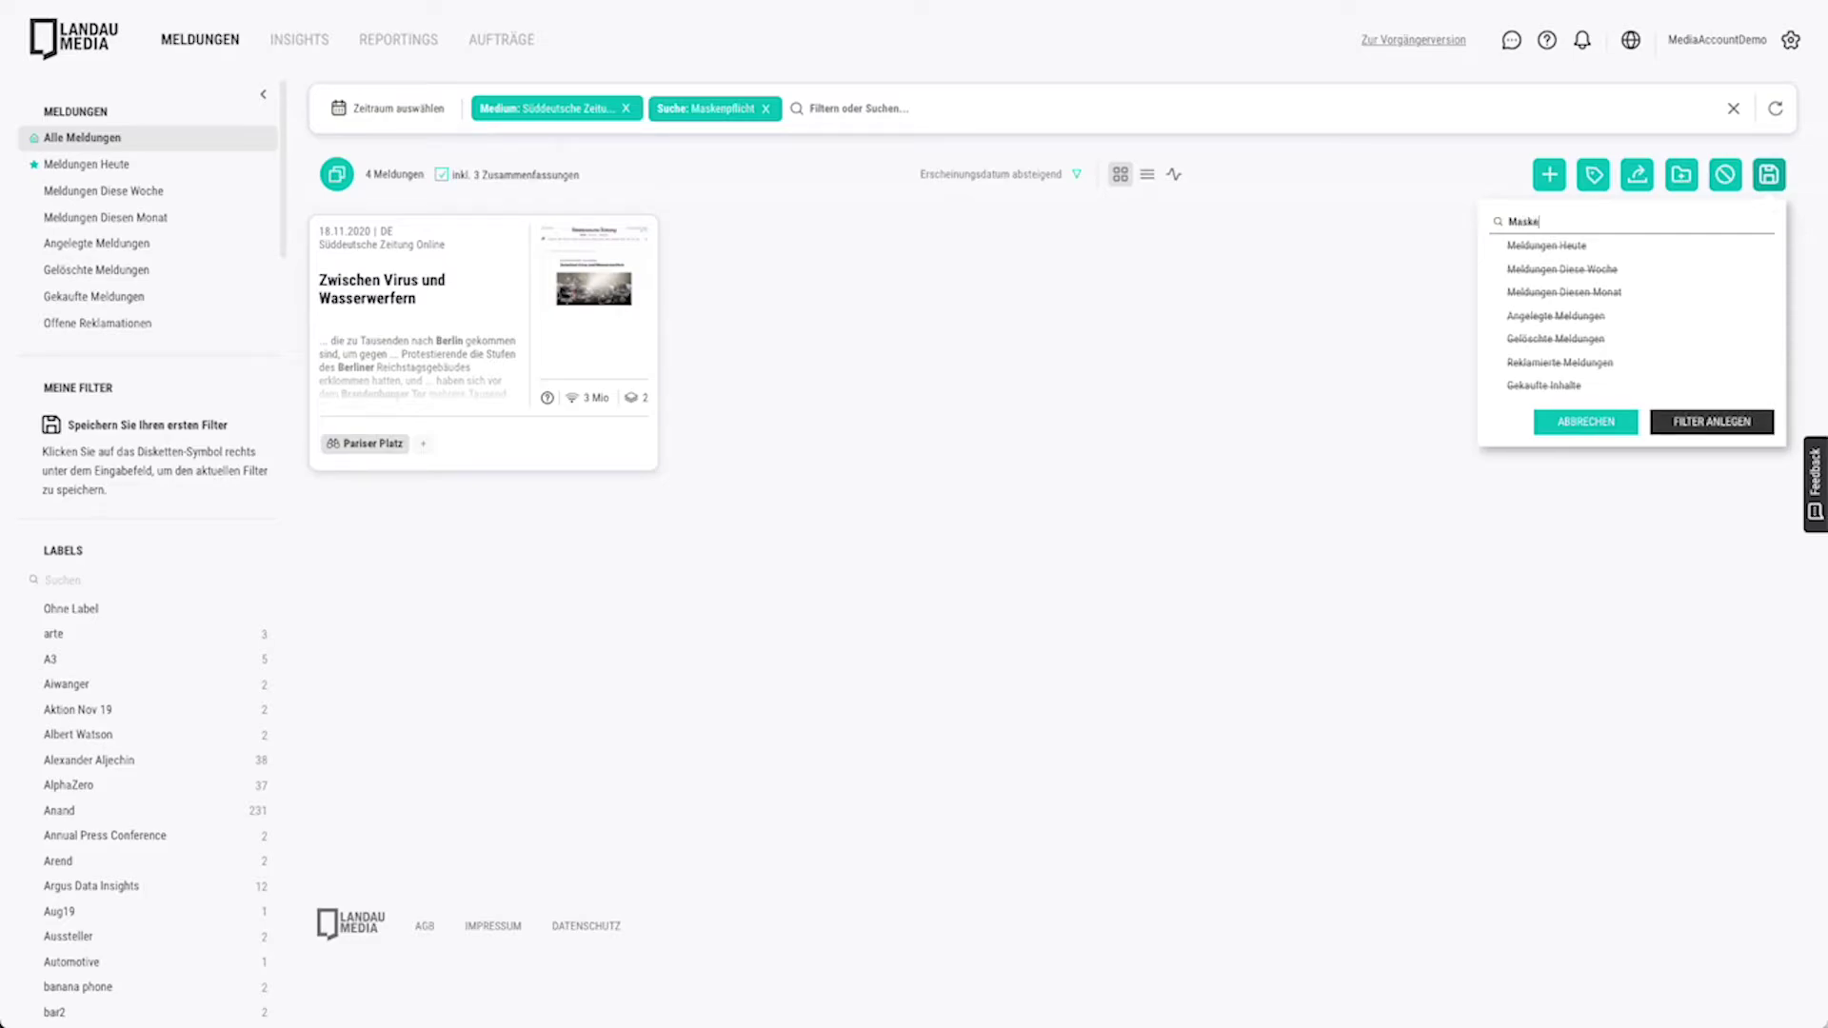
{"action": "type", "text": "npflicht"}
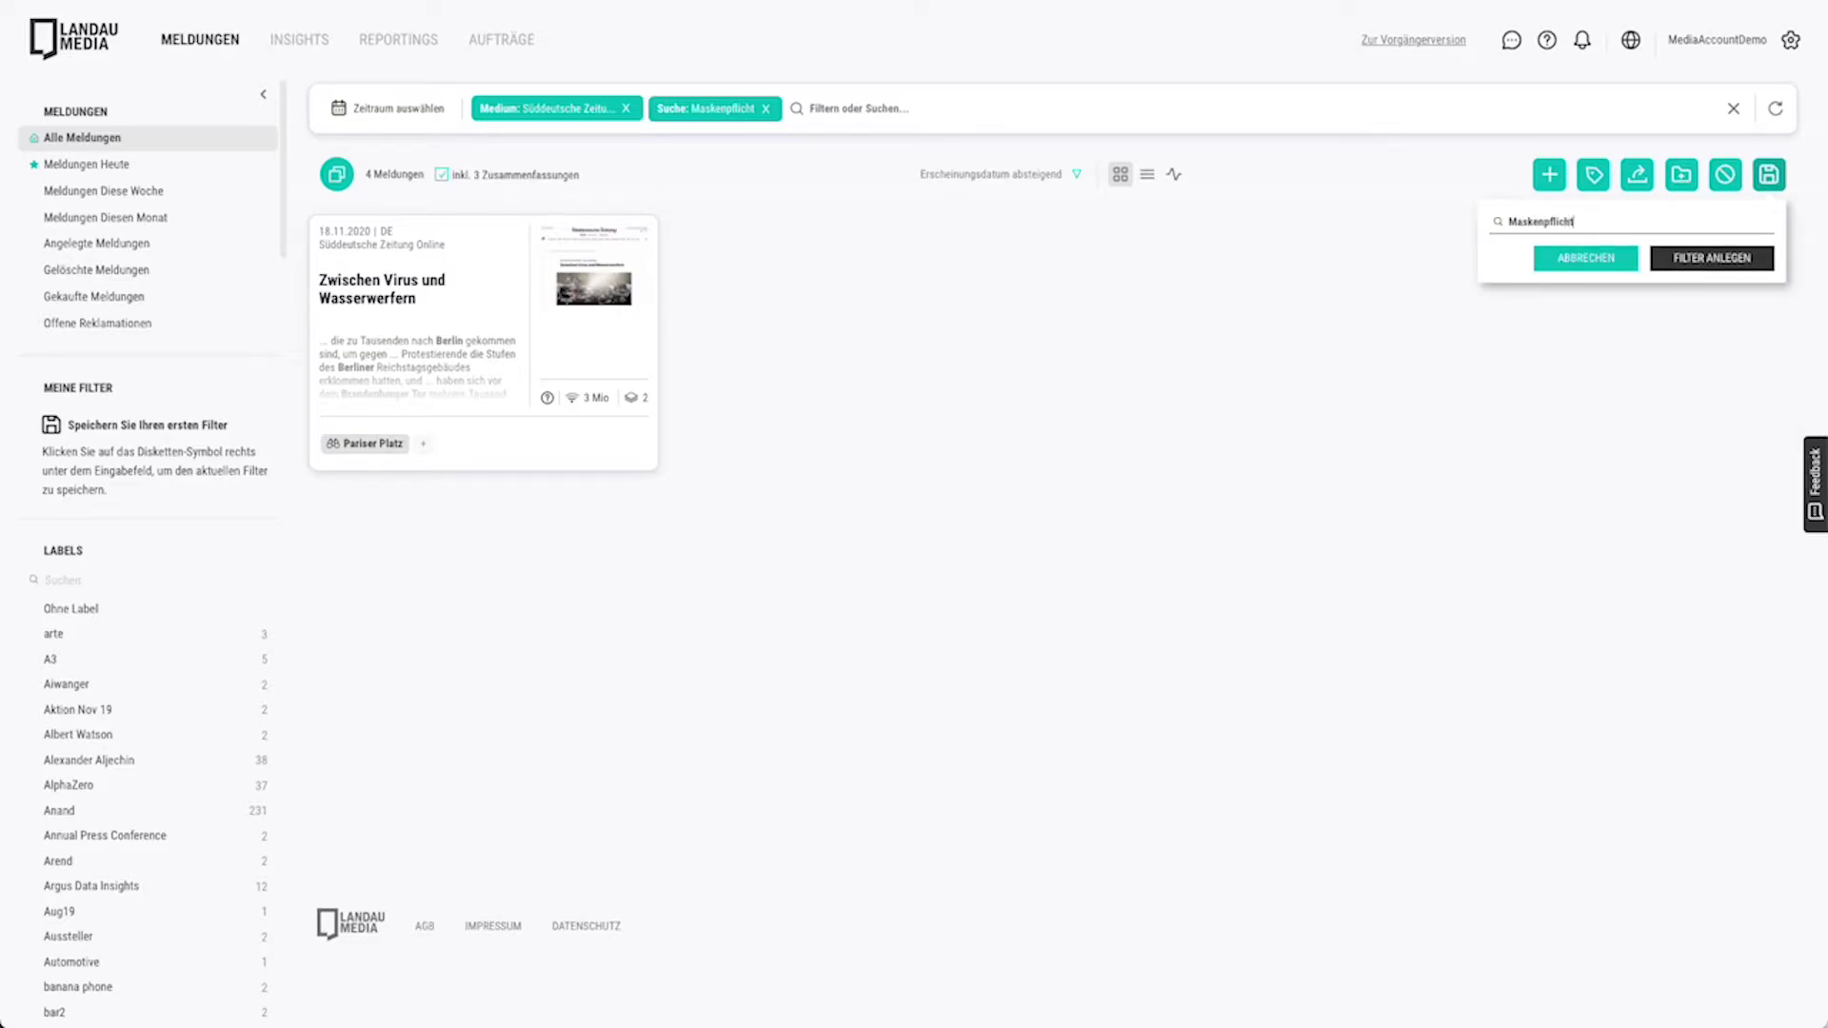
{"action": "left_click", "coordinate": [1722, 260]}
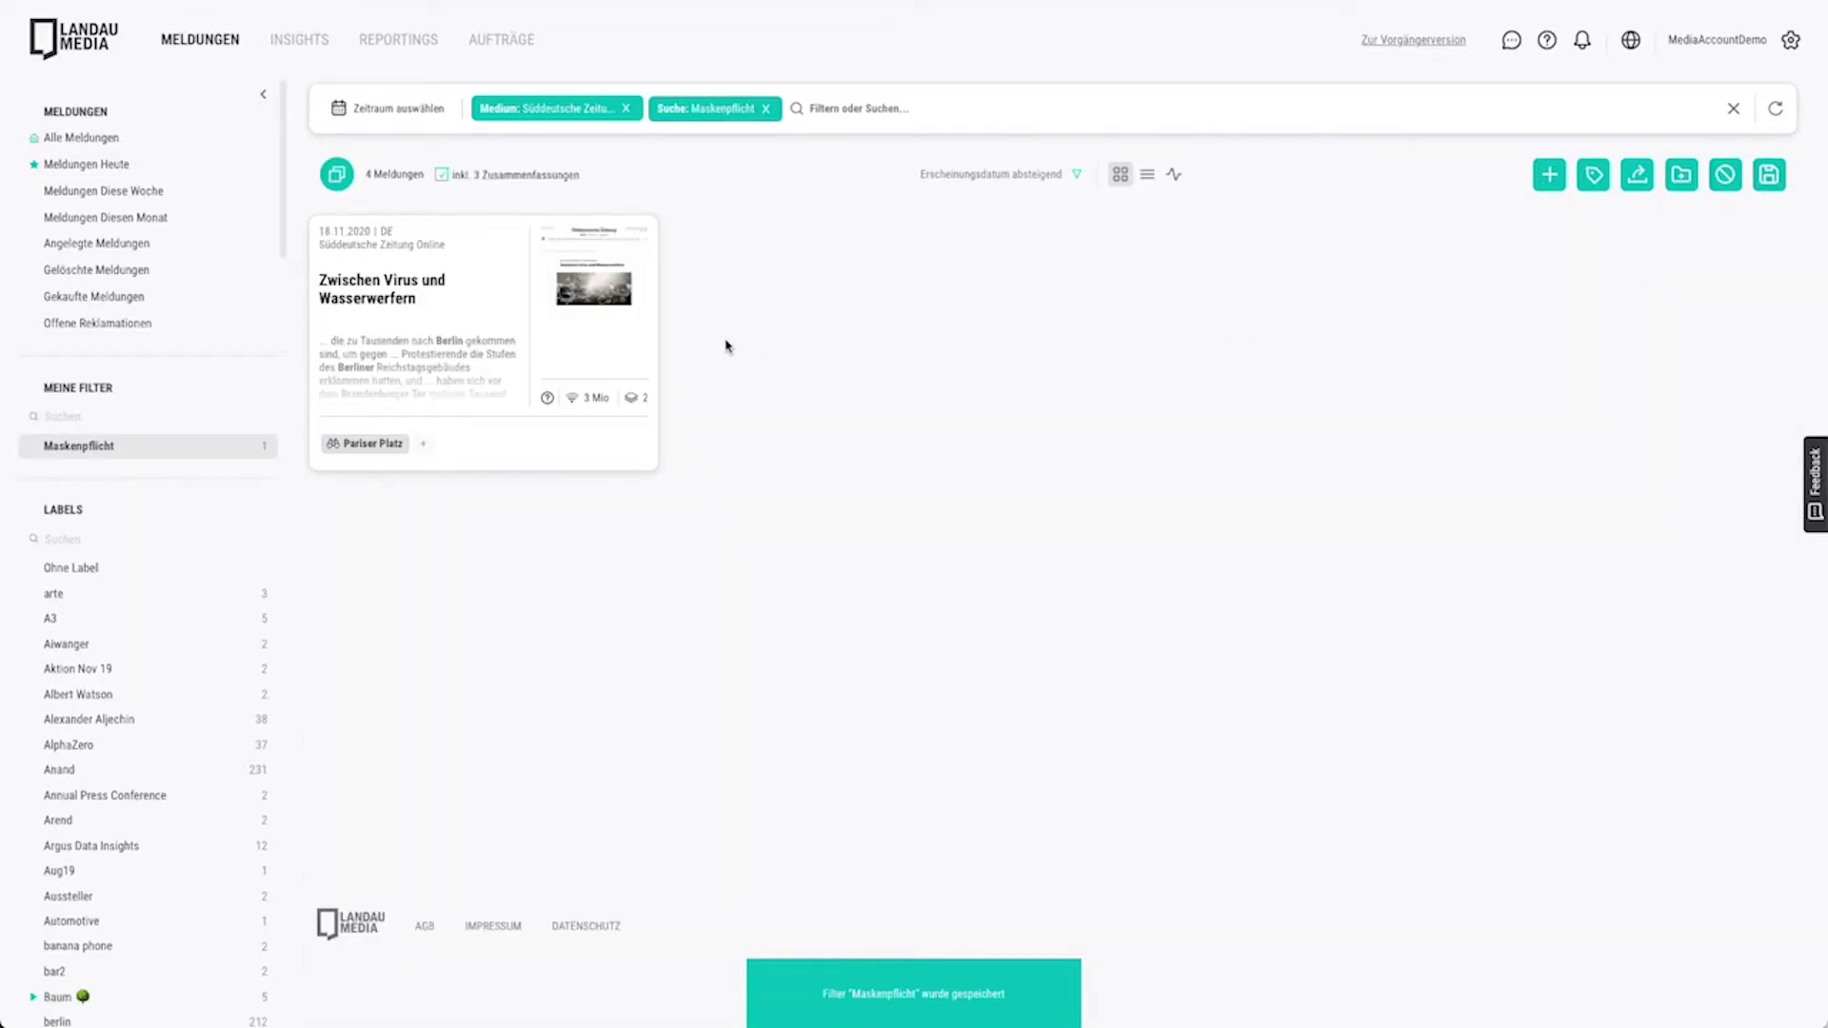
View the saved filter Maskenpflicht, Alle Meldungen and Meldungen Heute in turn, and mark Meldungen Diese Woche with the star
{"action": "left_click", "coordinate": [76, 448]}
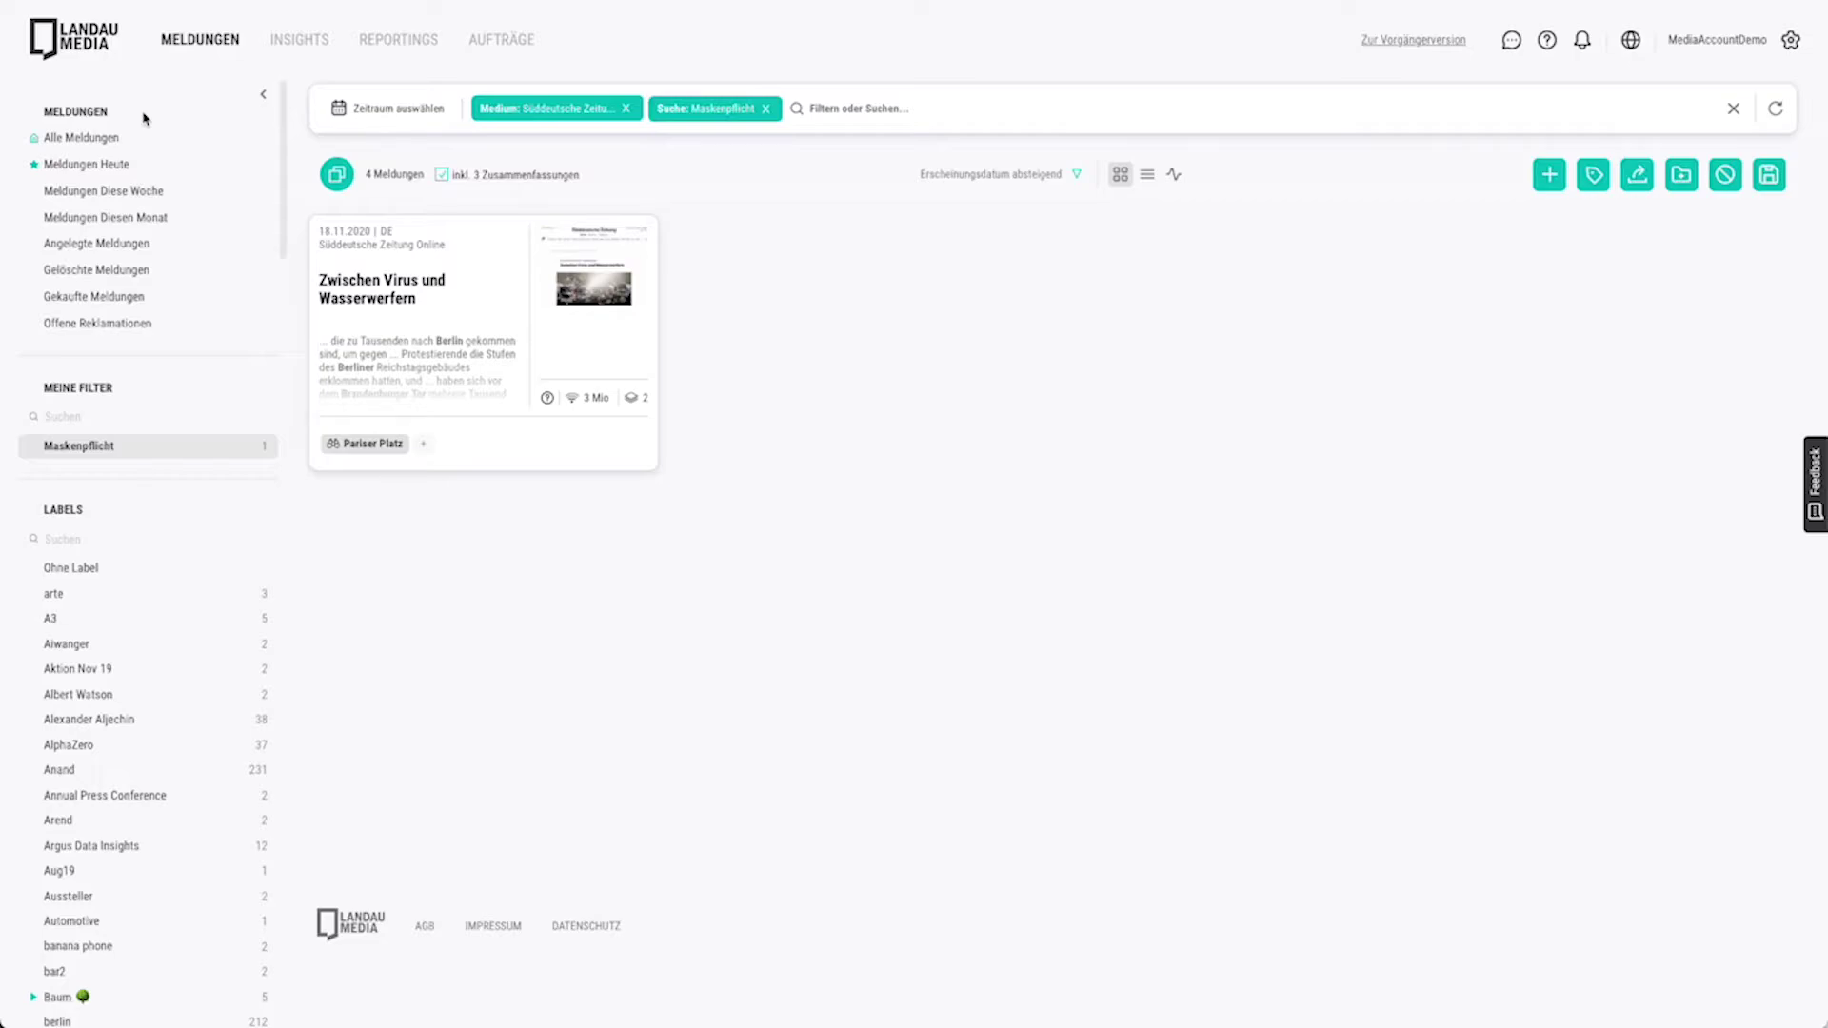
{"action": "left_click", "coordinate": [92, 140]}
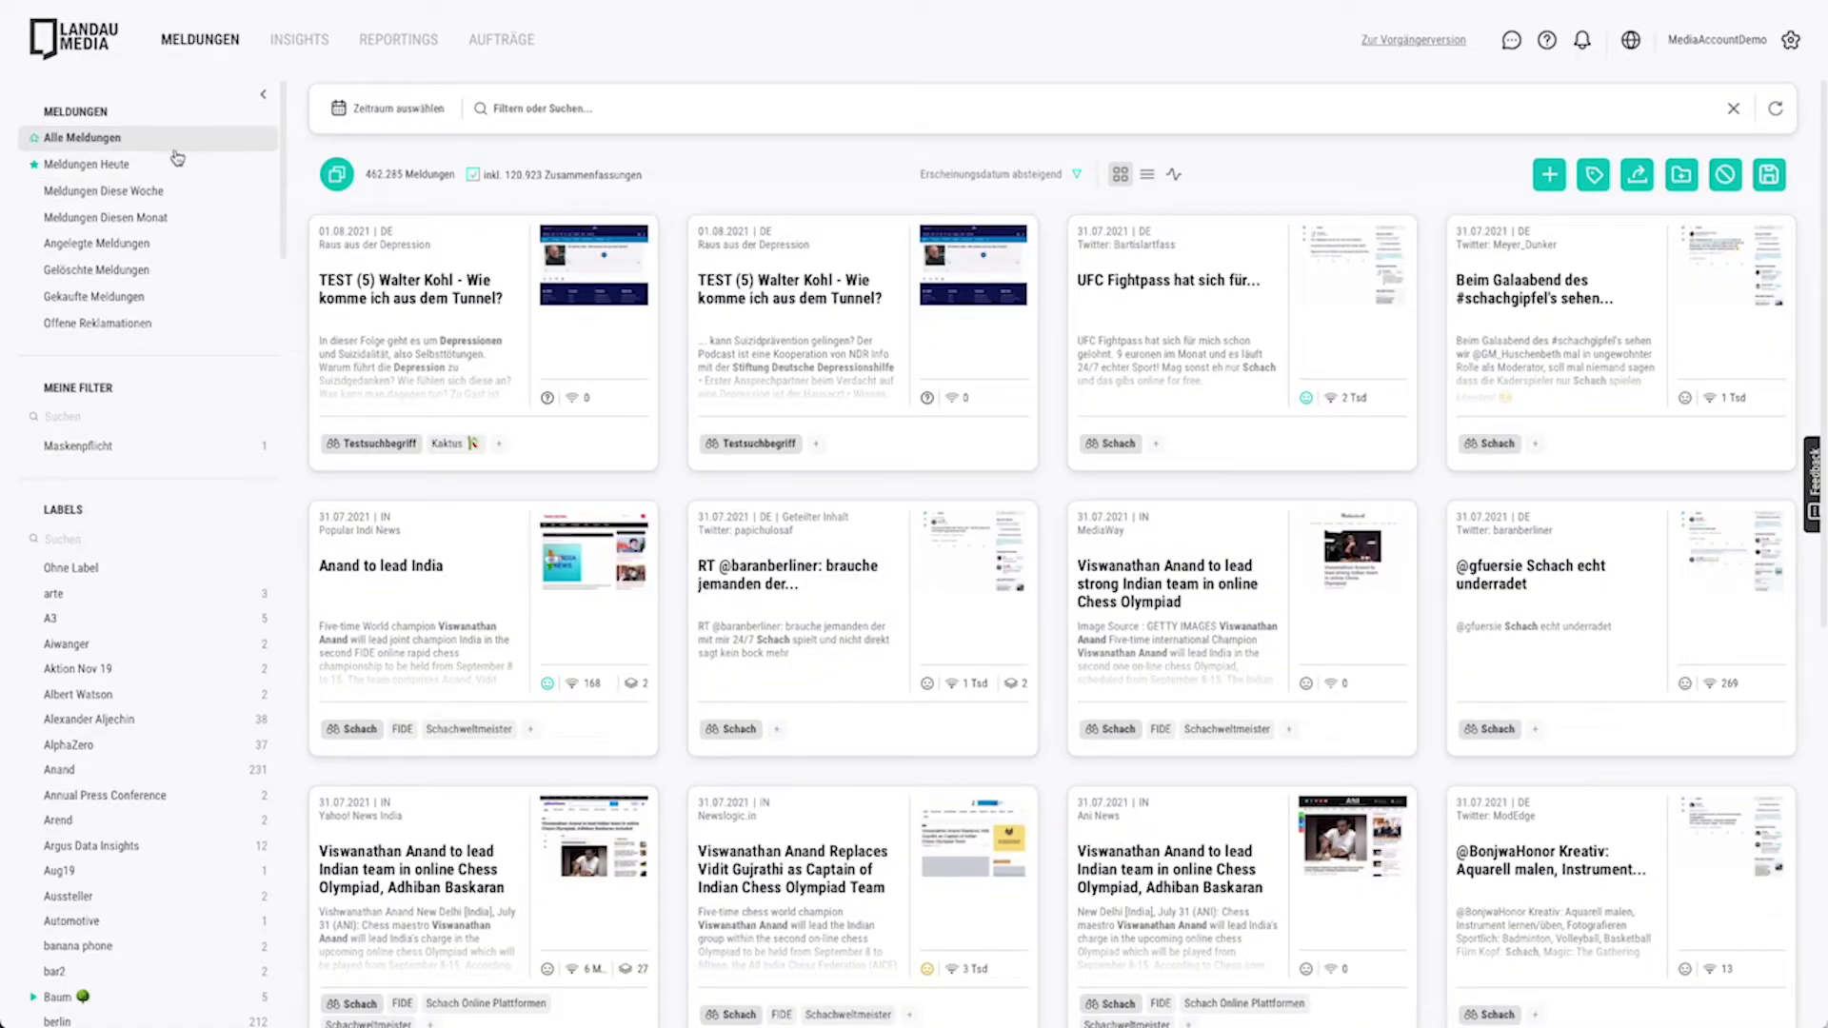
{"action": "left_click", "coordinate": [123, 168]}
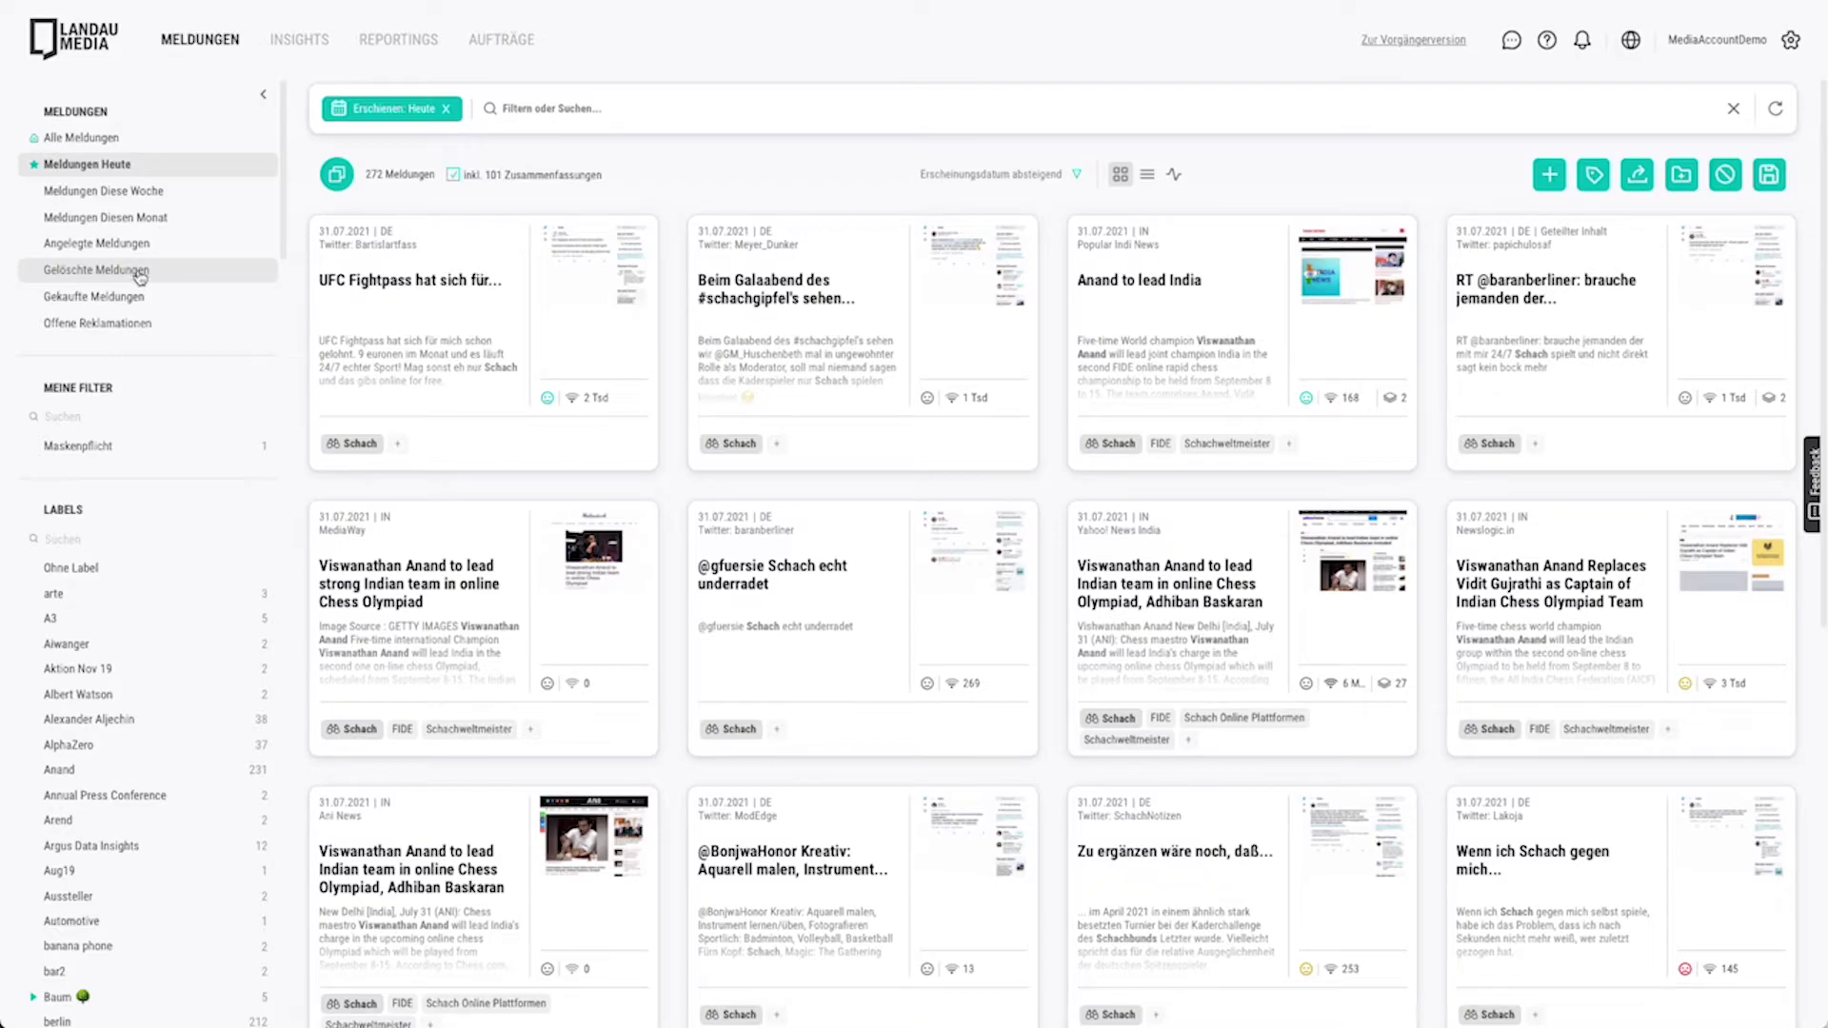
{"action": "left_click", "coordinate": [34, 196]}
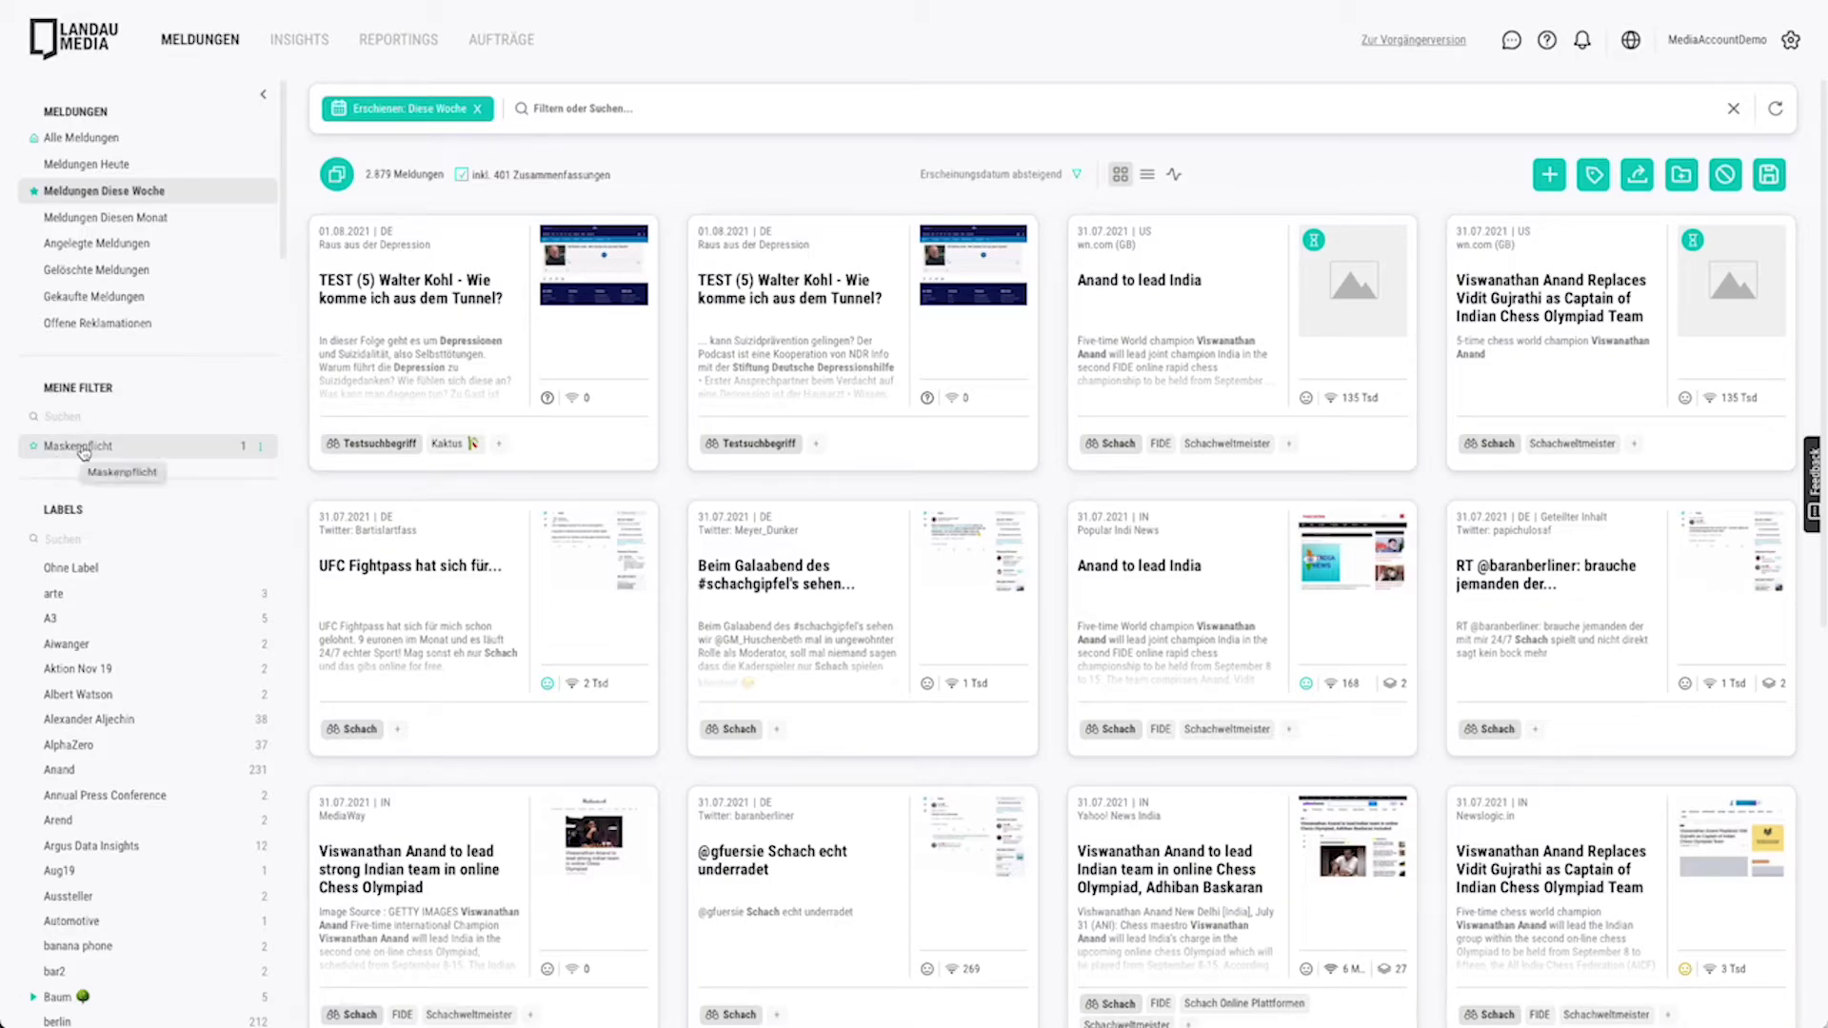
Remove the Diese Woche period filter, and restrict the messages to the search term Annemarie Börlind within the Auftrag Naturkosmetik
{"action": "left_click", "coordinate": [477, 109]}
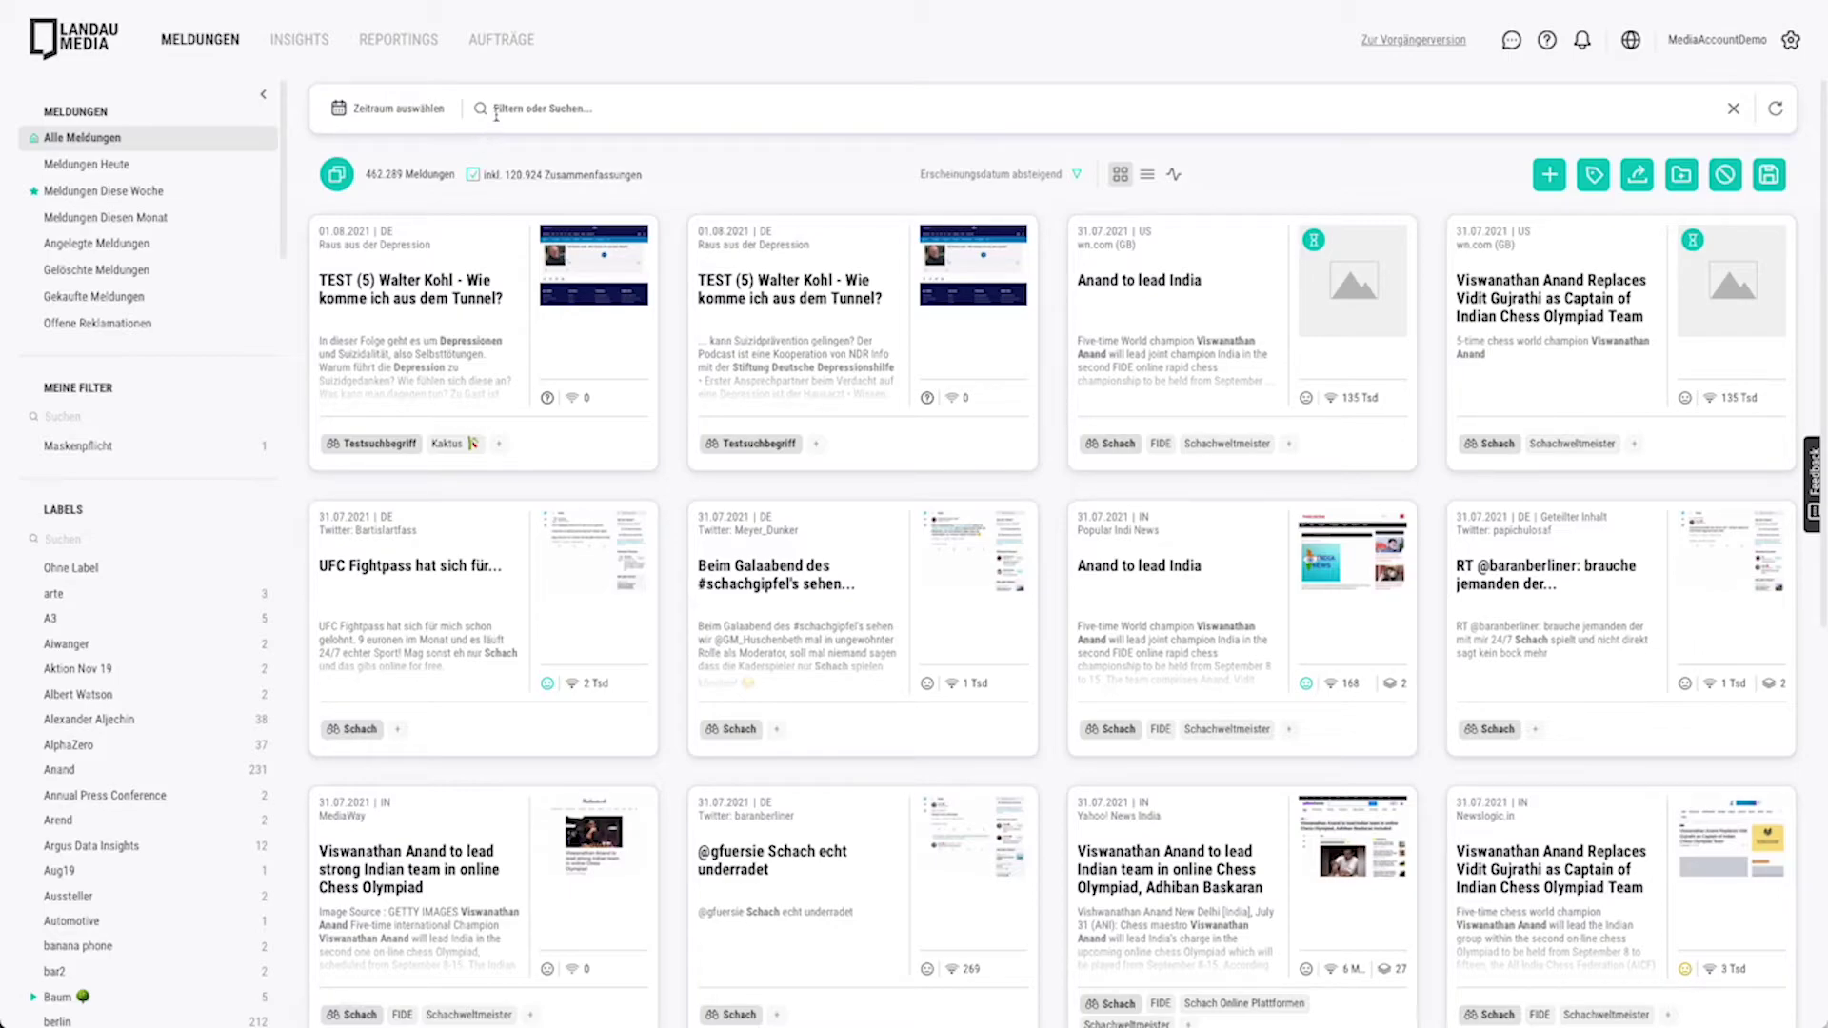
{"action": "left_click", "coordinate": [496, 113]}
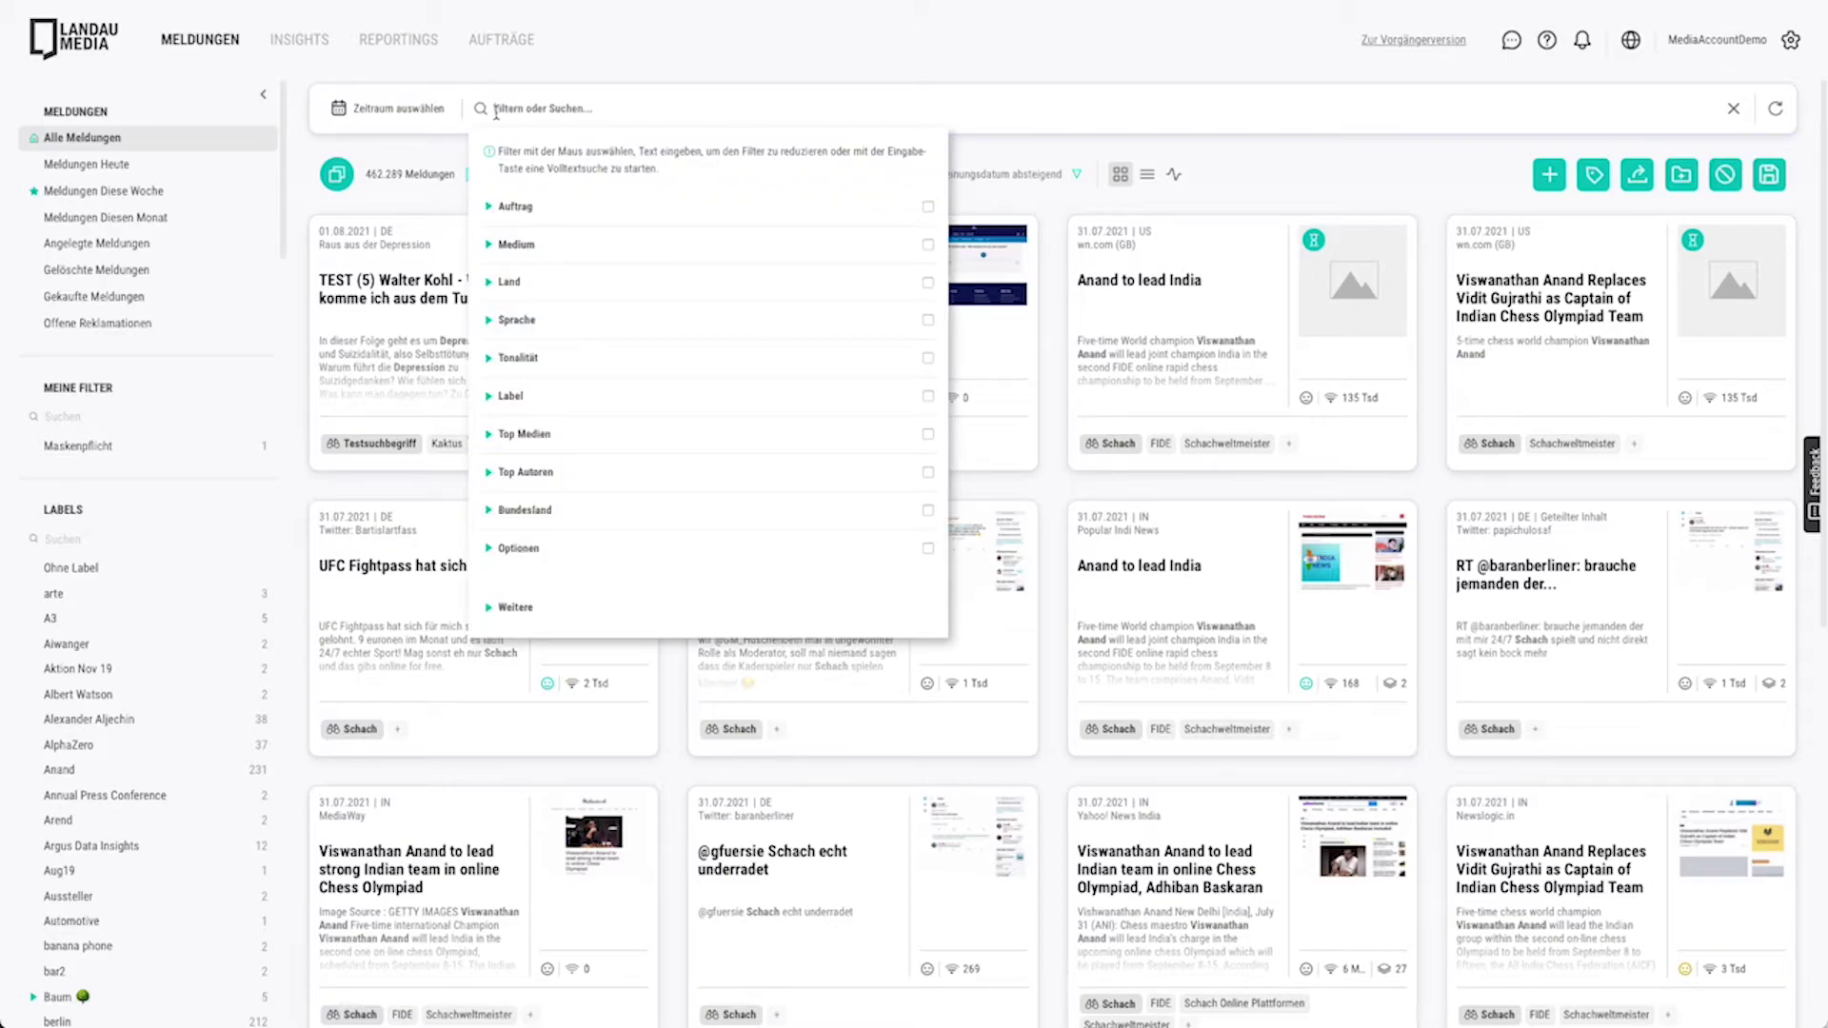
{"action": "type", "text": "Anne"}
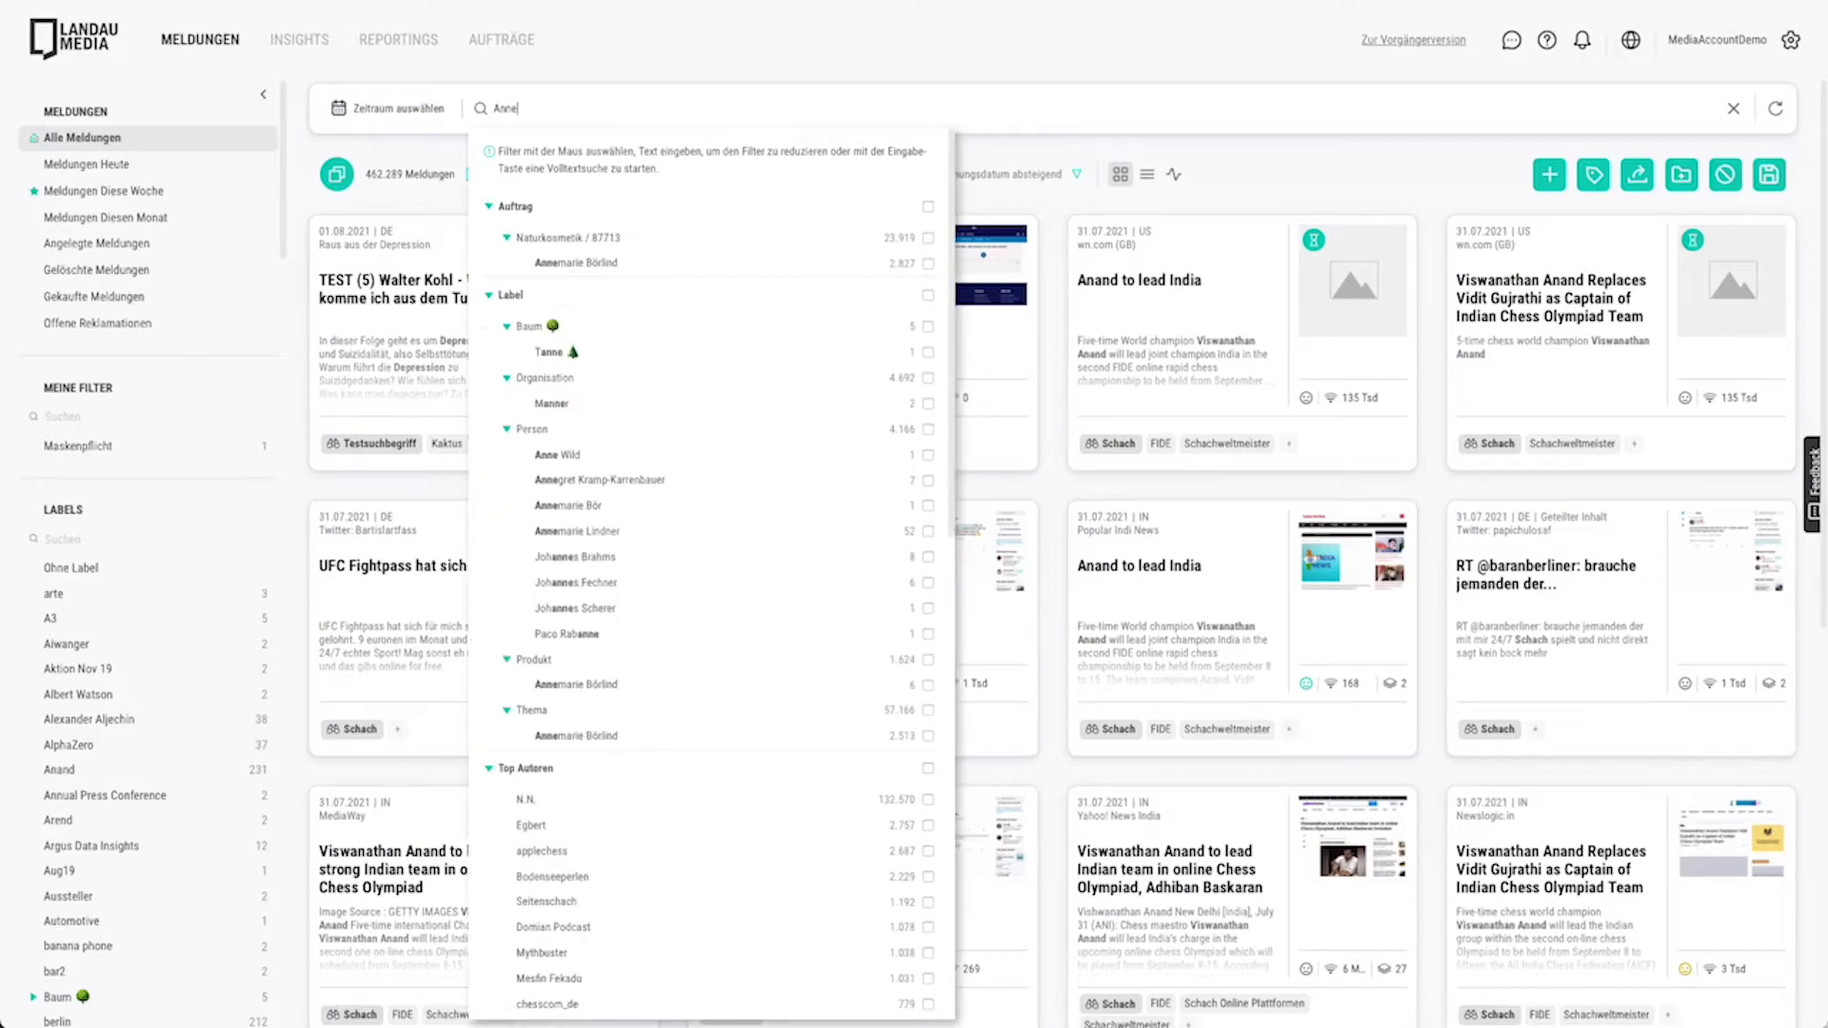
{"action": "type", "text": "mar"}
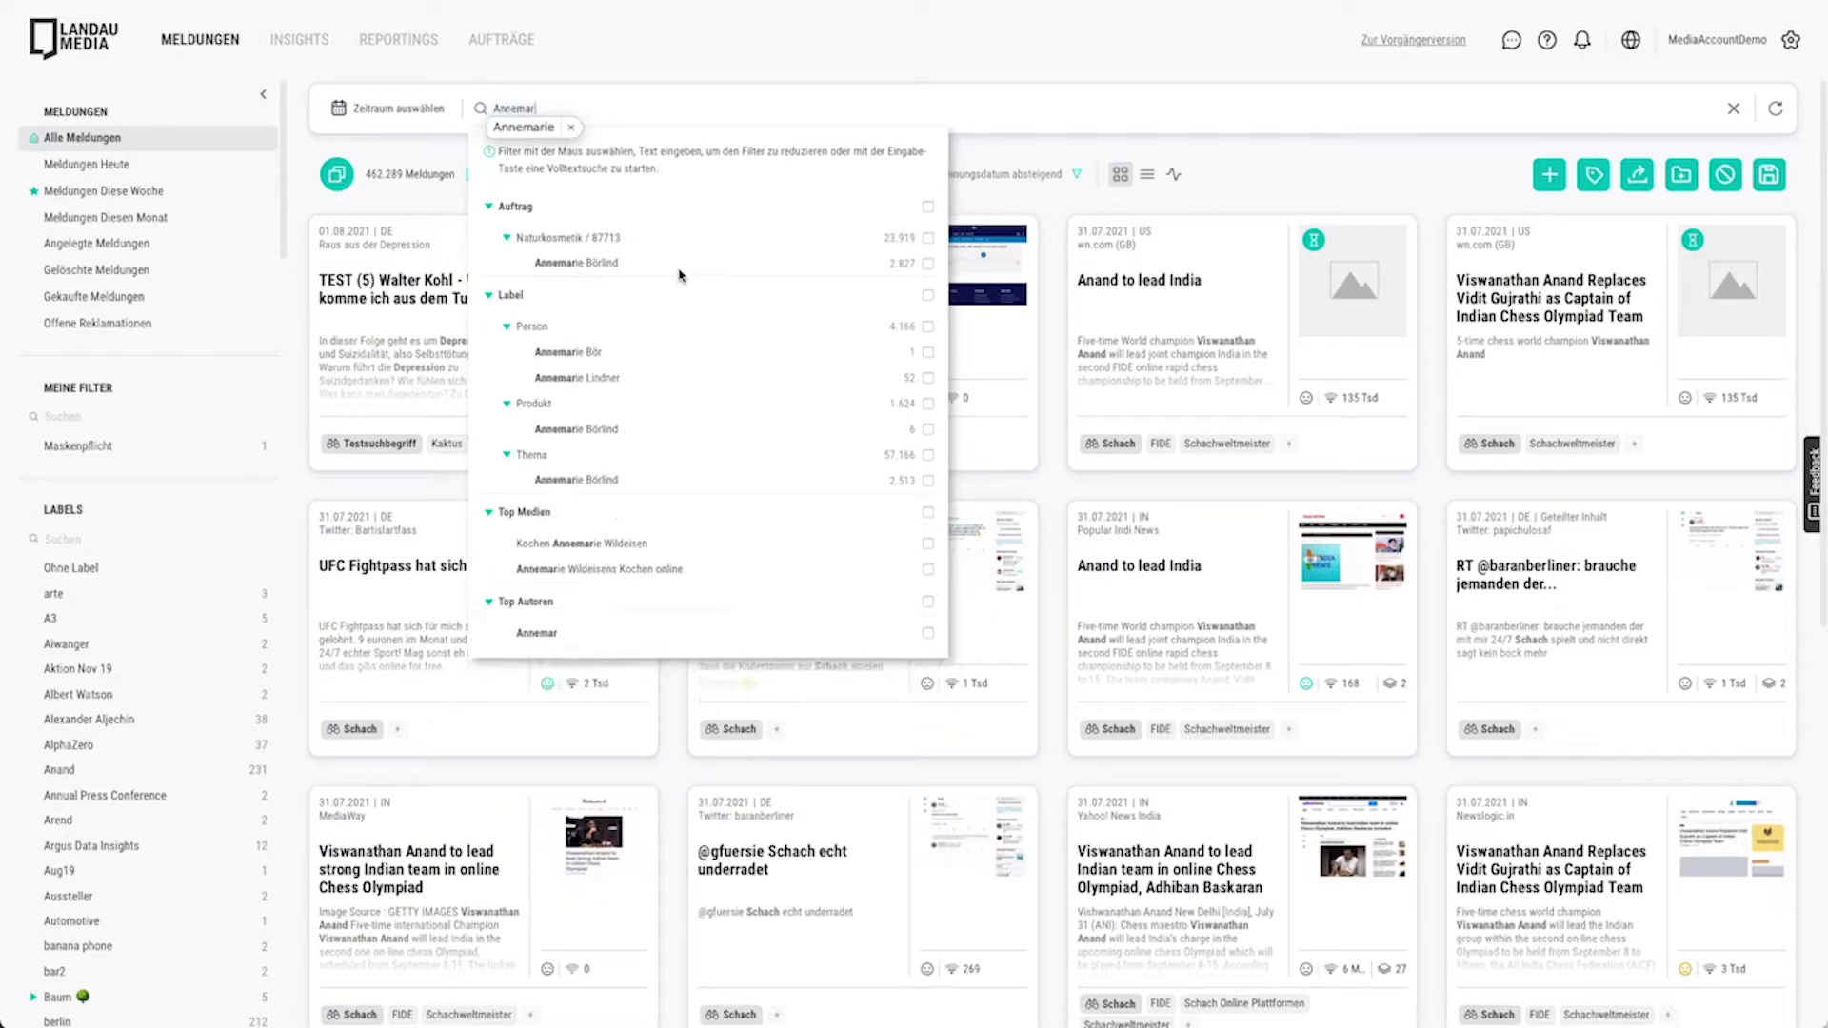
{"action": "left_click", "coordinate": [928, 264]}
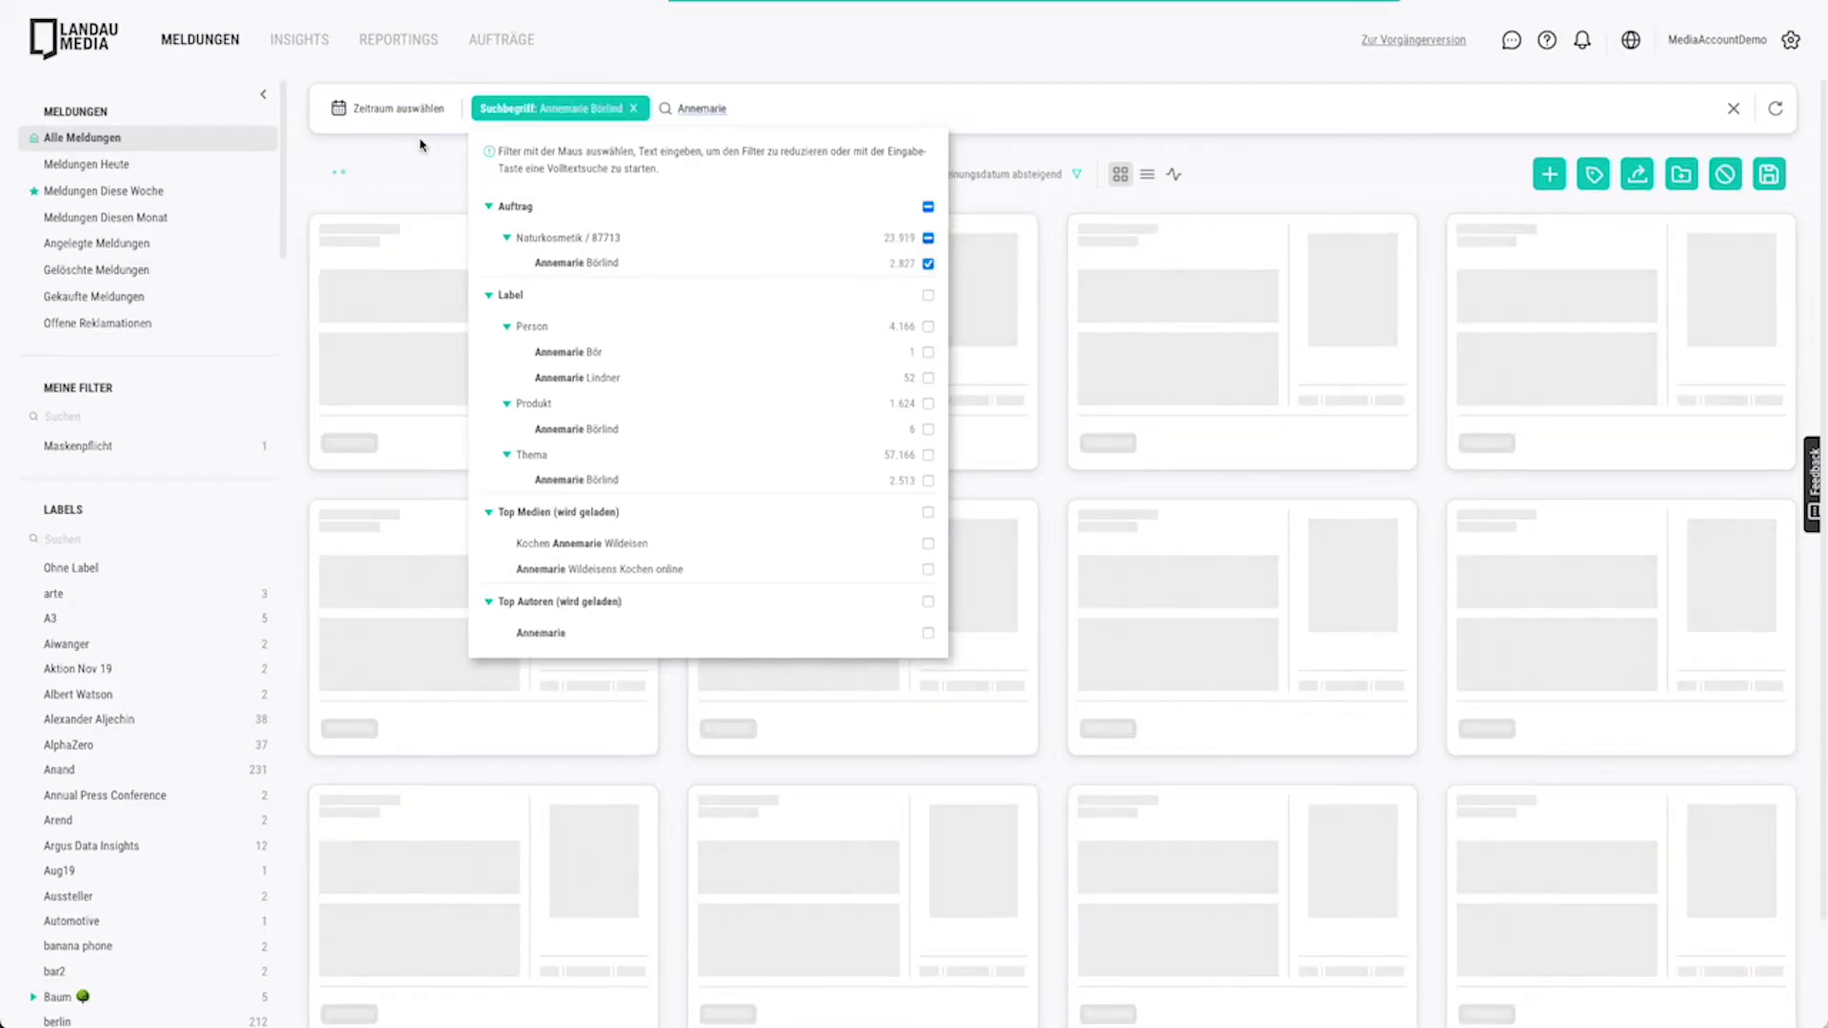
Restrict the messages to the period Diesen Monat and add the Hautpflege label from the Thema group as a filter
{"action": "left_click", "coordinate": [404, 112]}
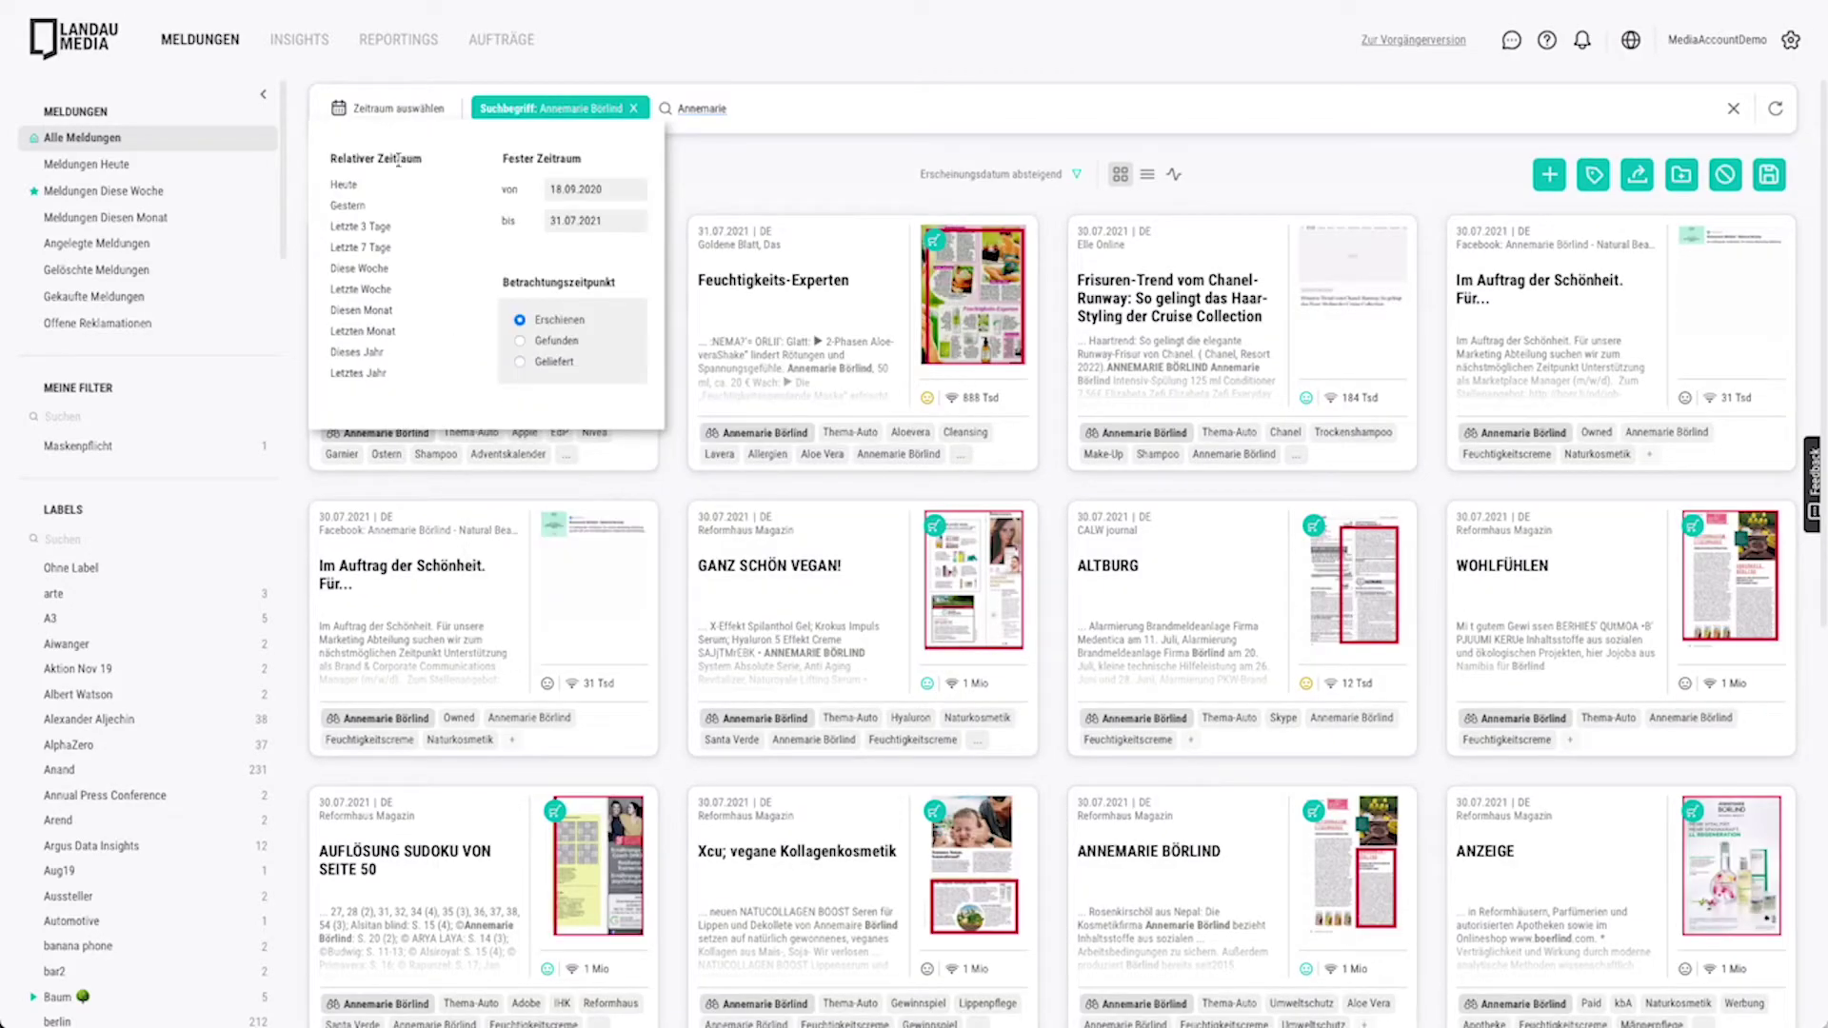
{"action": "left_click", "coordinate": [381, 309]}
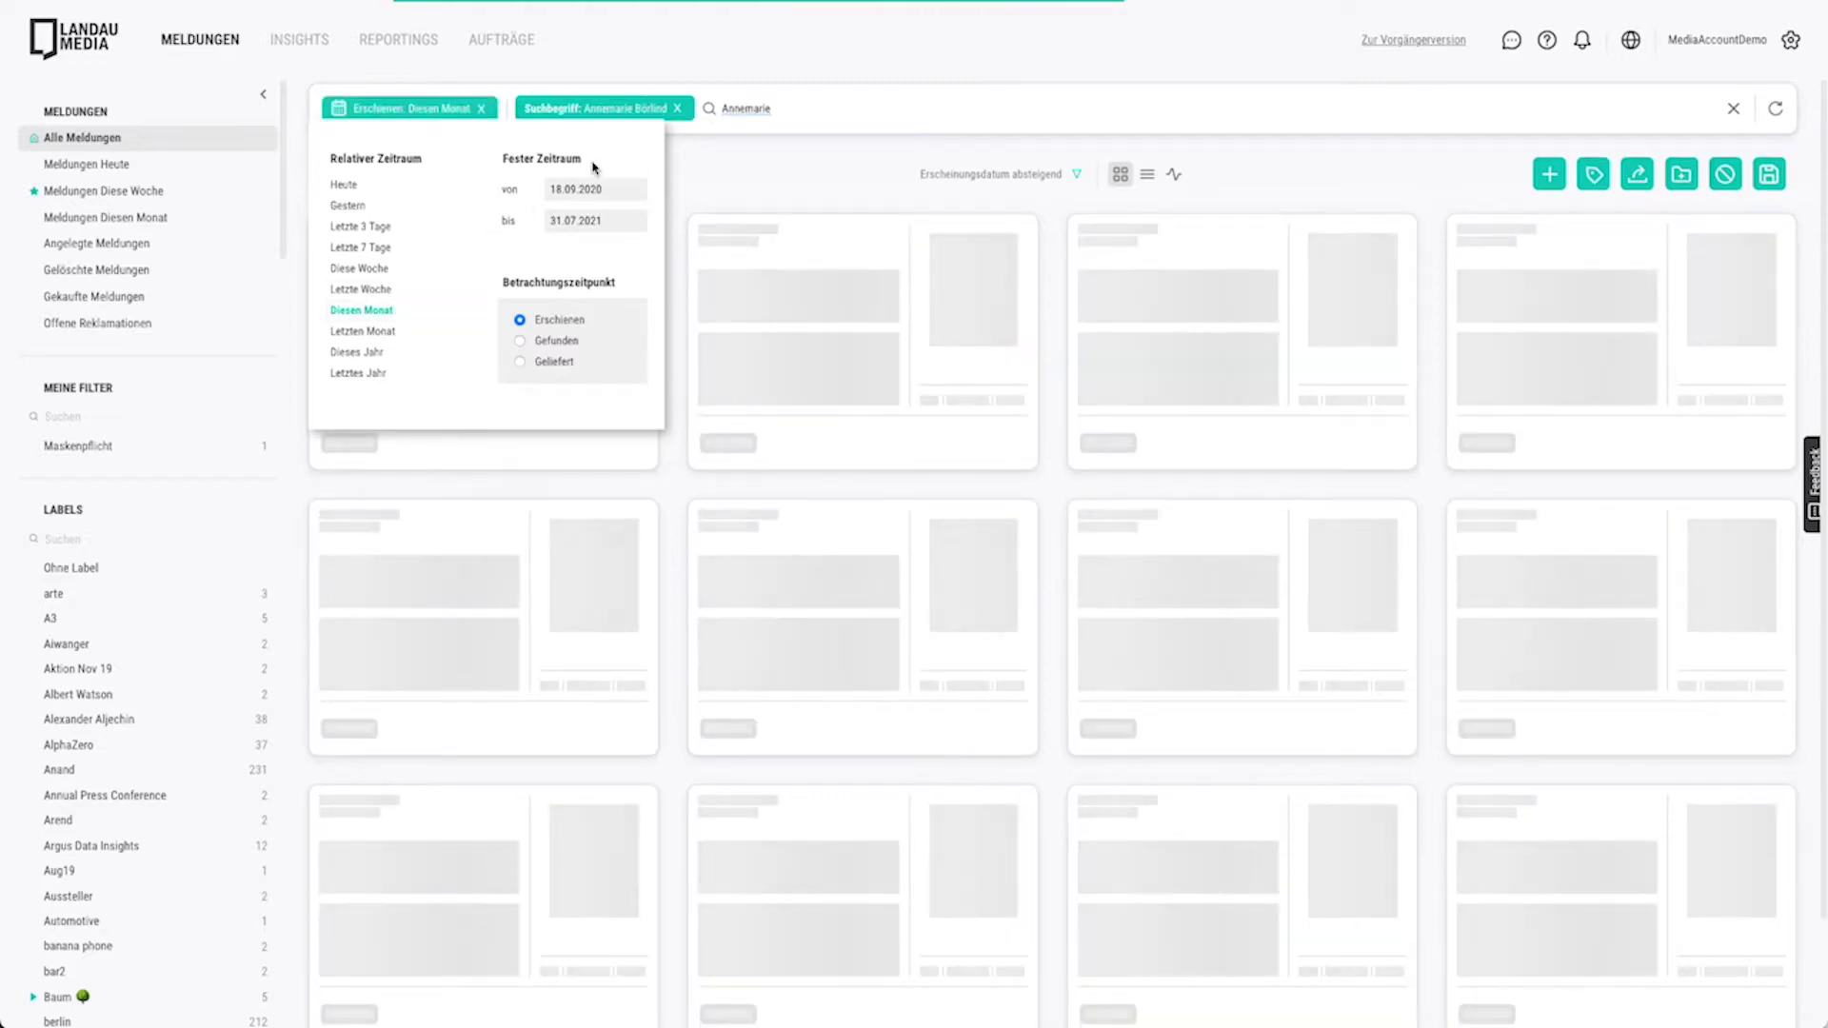
{"action": "left_click_drag", "start_coordinate": [724, 109], "coordinate": [767, 108]}
{"action": "type", "text": "hautpflege"}
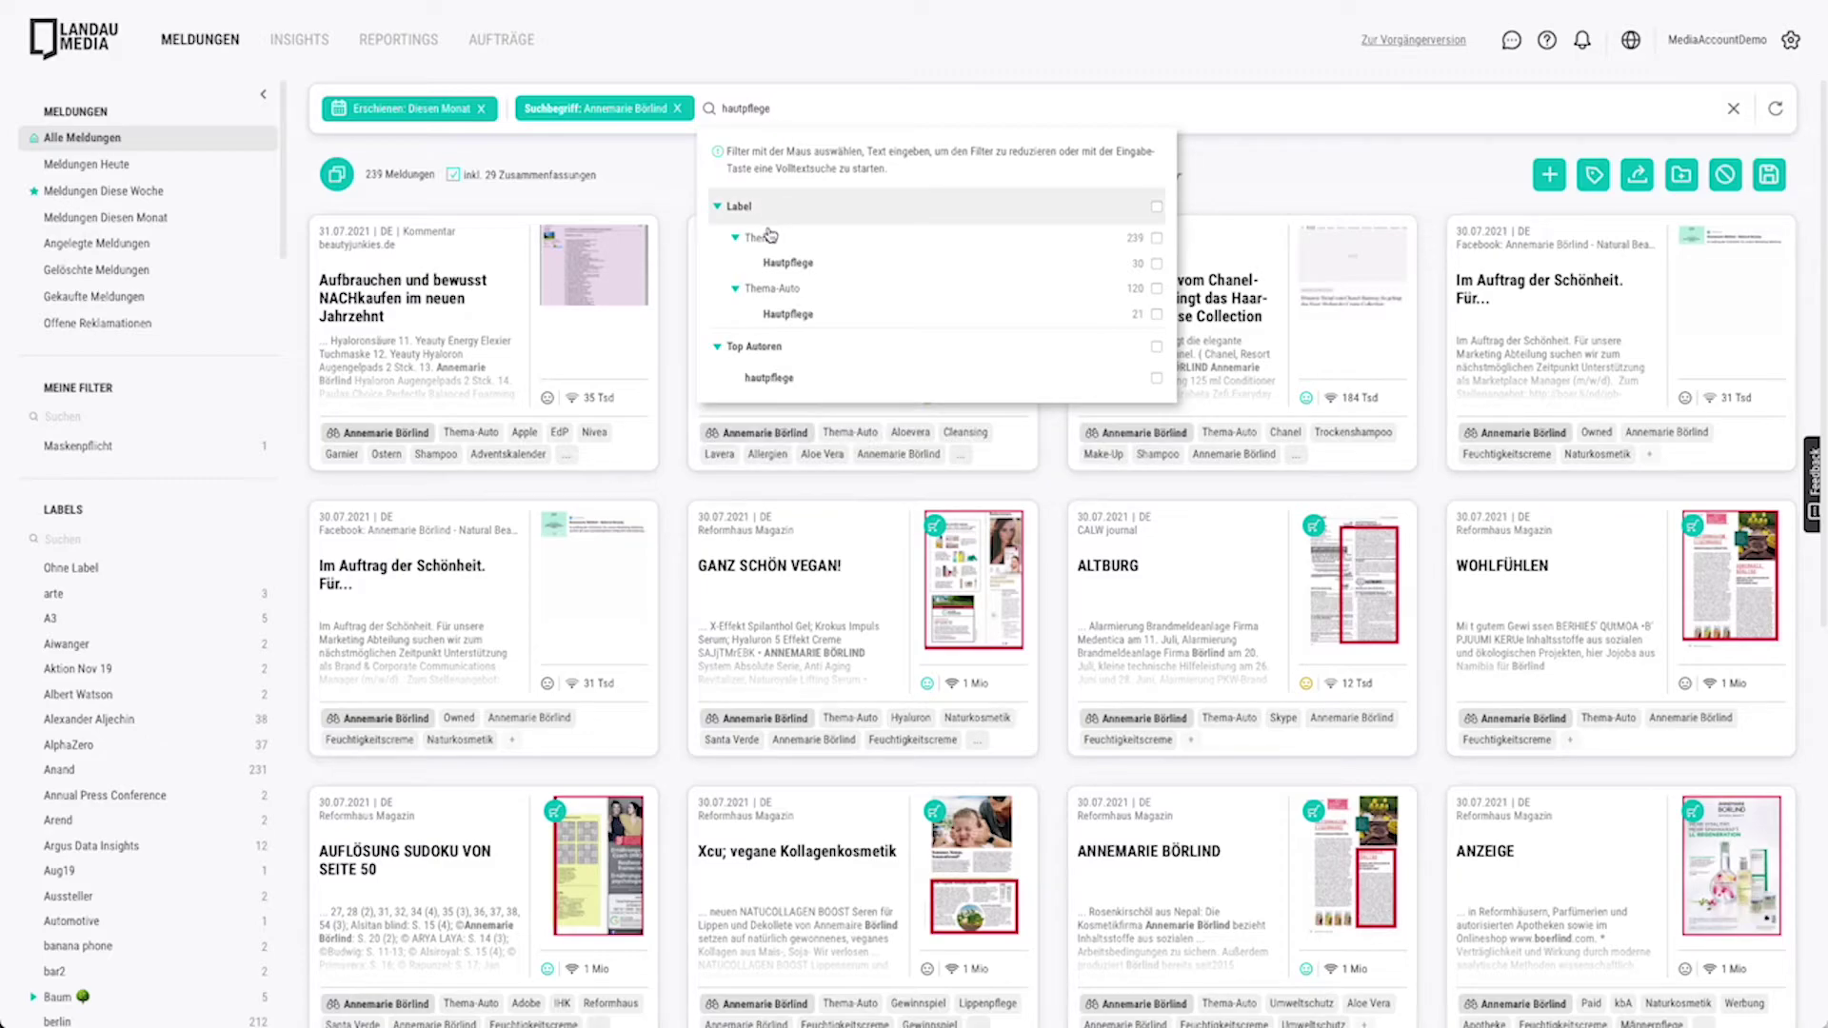
{"action": "left_click", "coordinate": [1157, 263]}
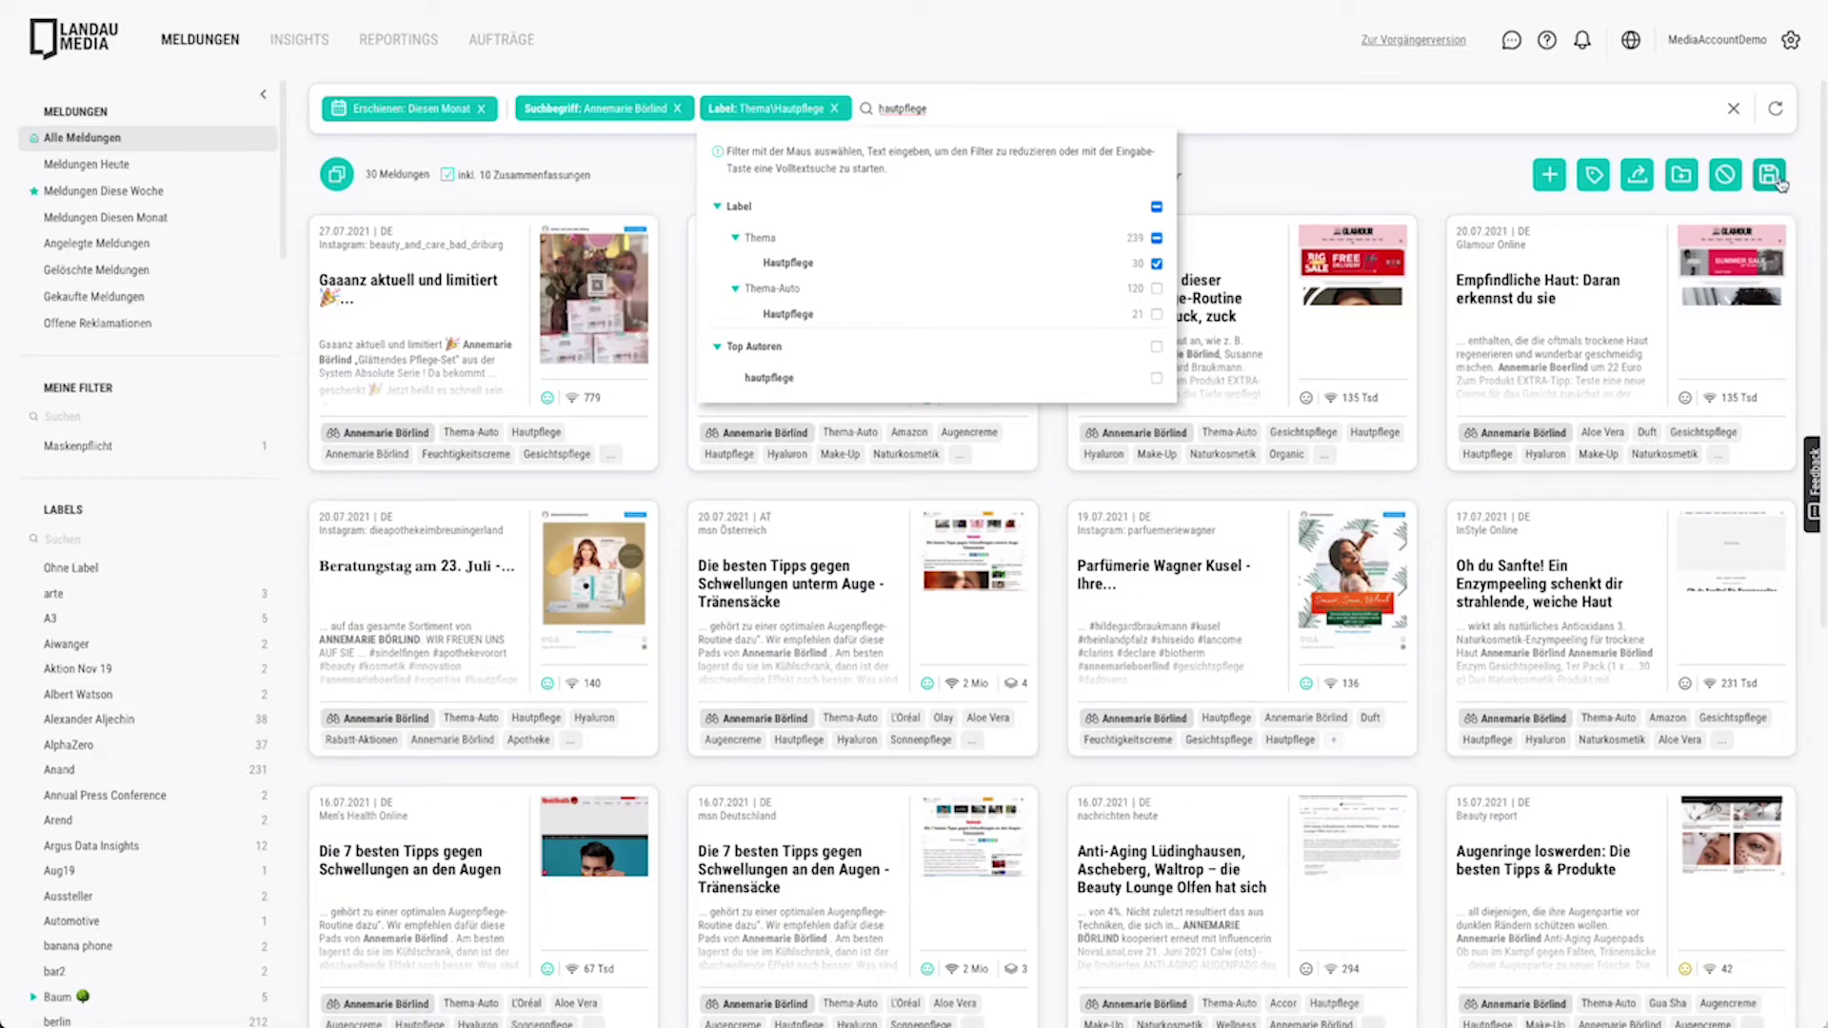
Save the current filter combination as a new personal filter named Naturkosmetik
{"action": "left_click", "coordinate": [1771, 176]}
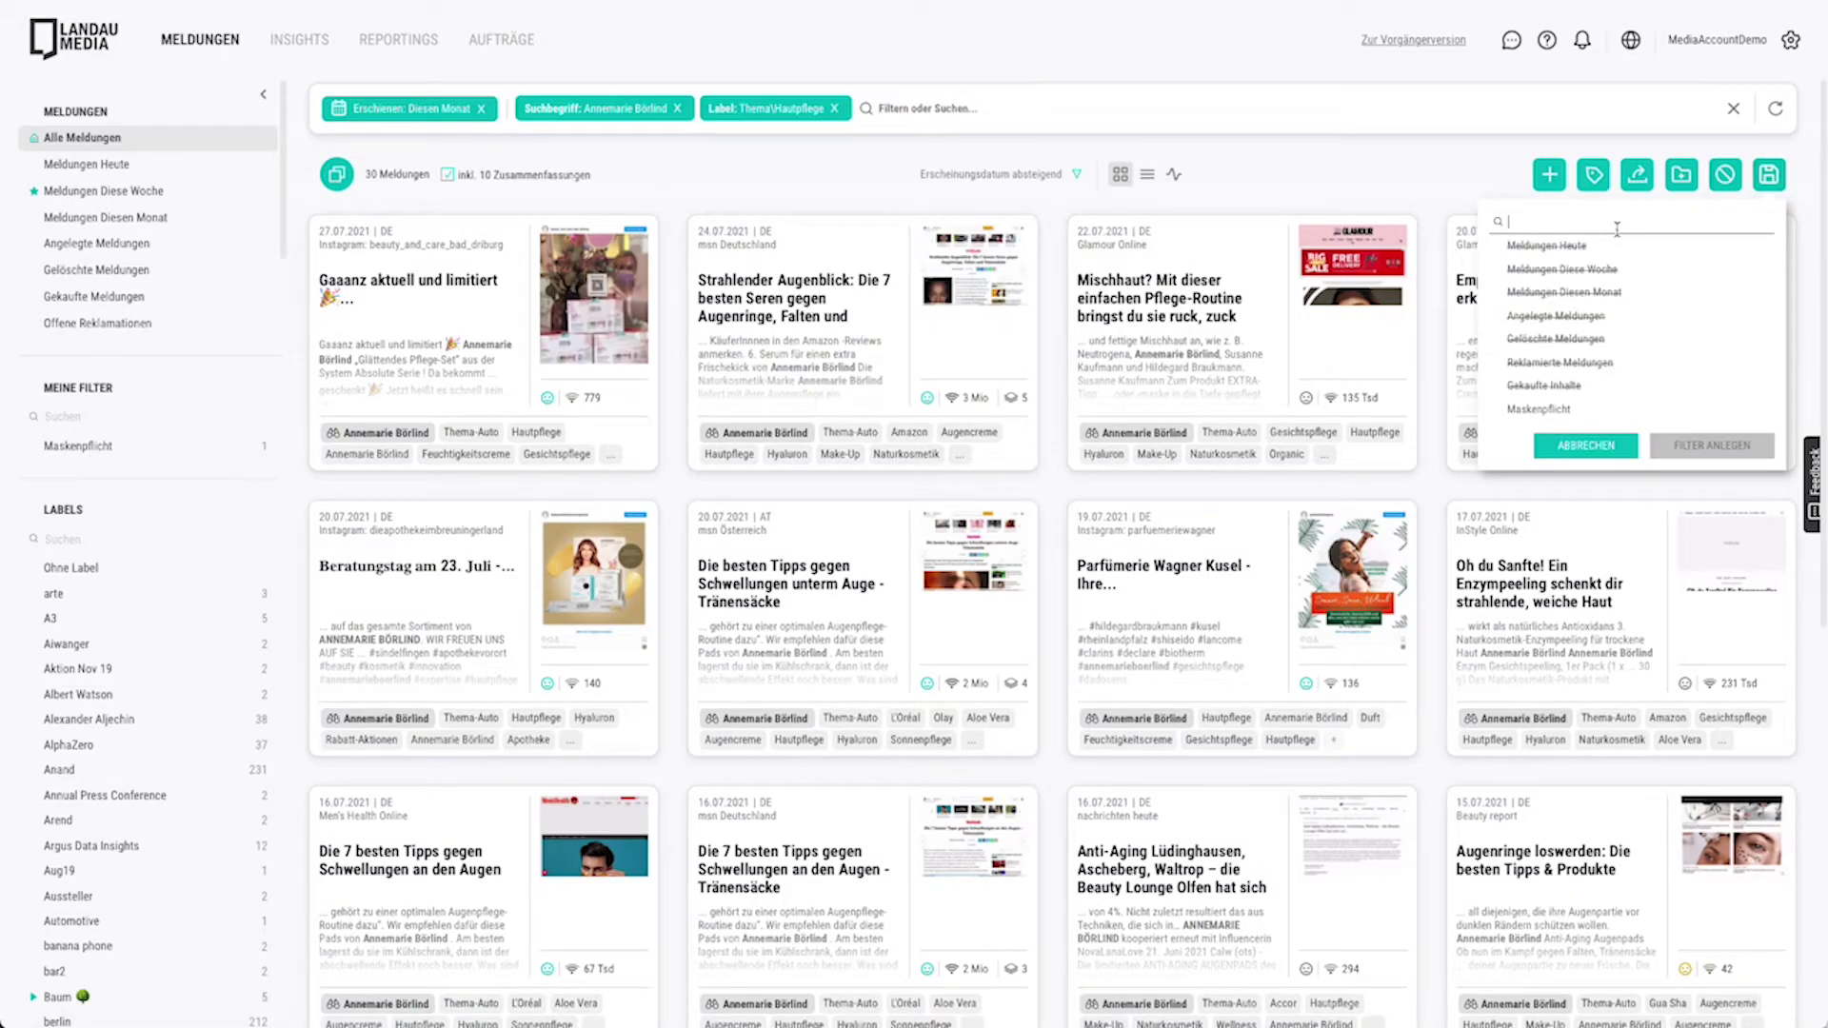
{"action": "type", "text": "Naturkosmetik"}
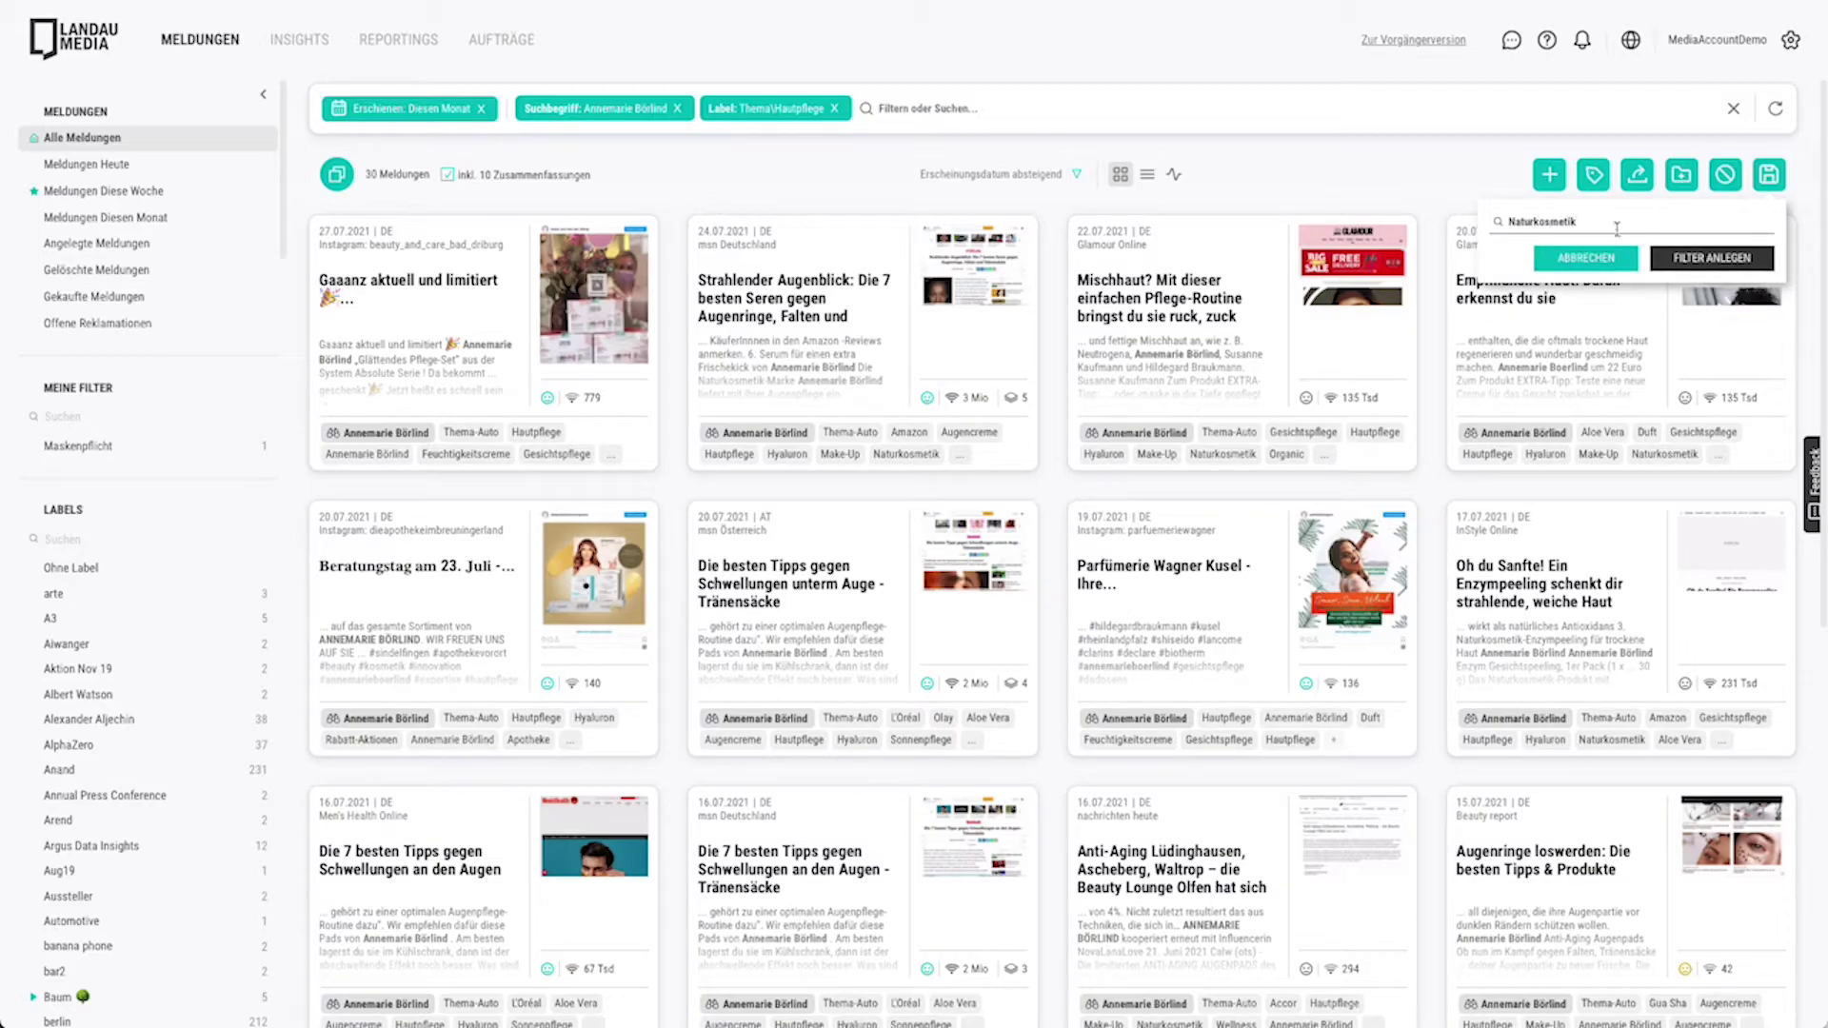
{"action": "left_click", "coordinate": [1673, 255]}
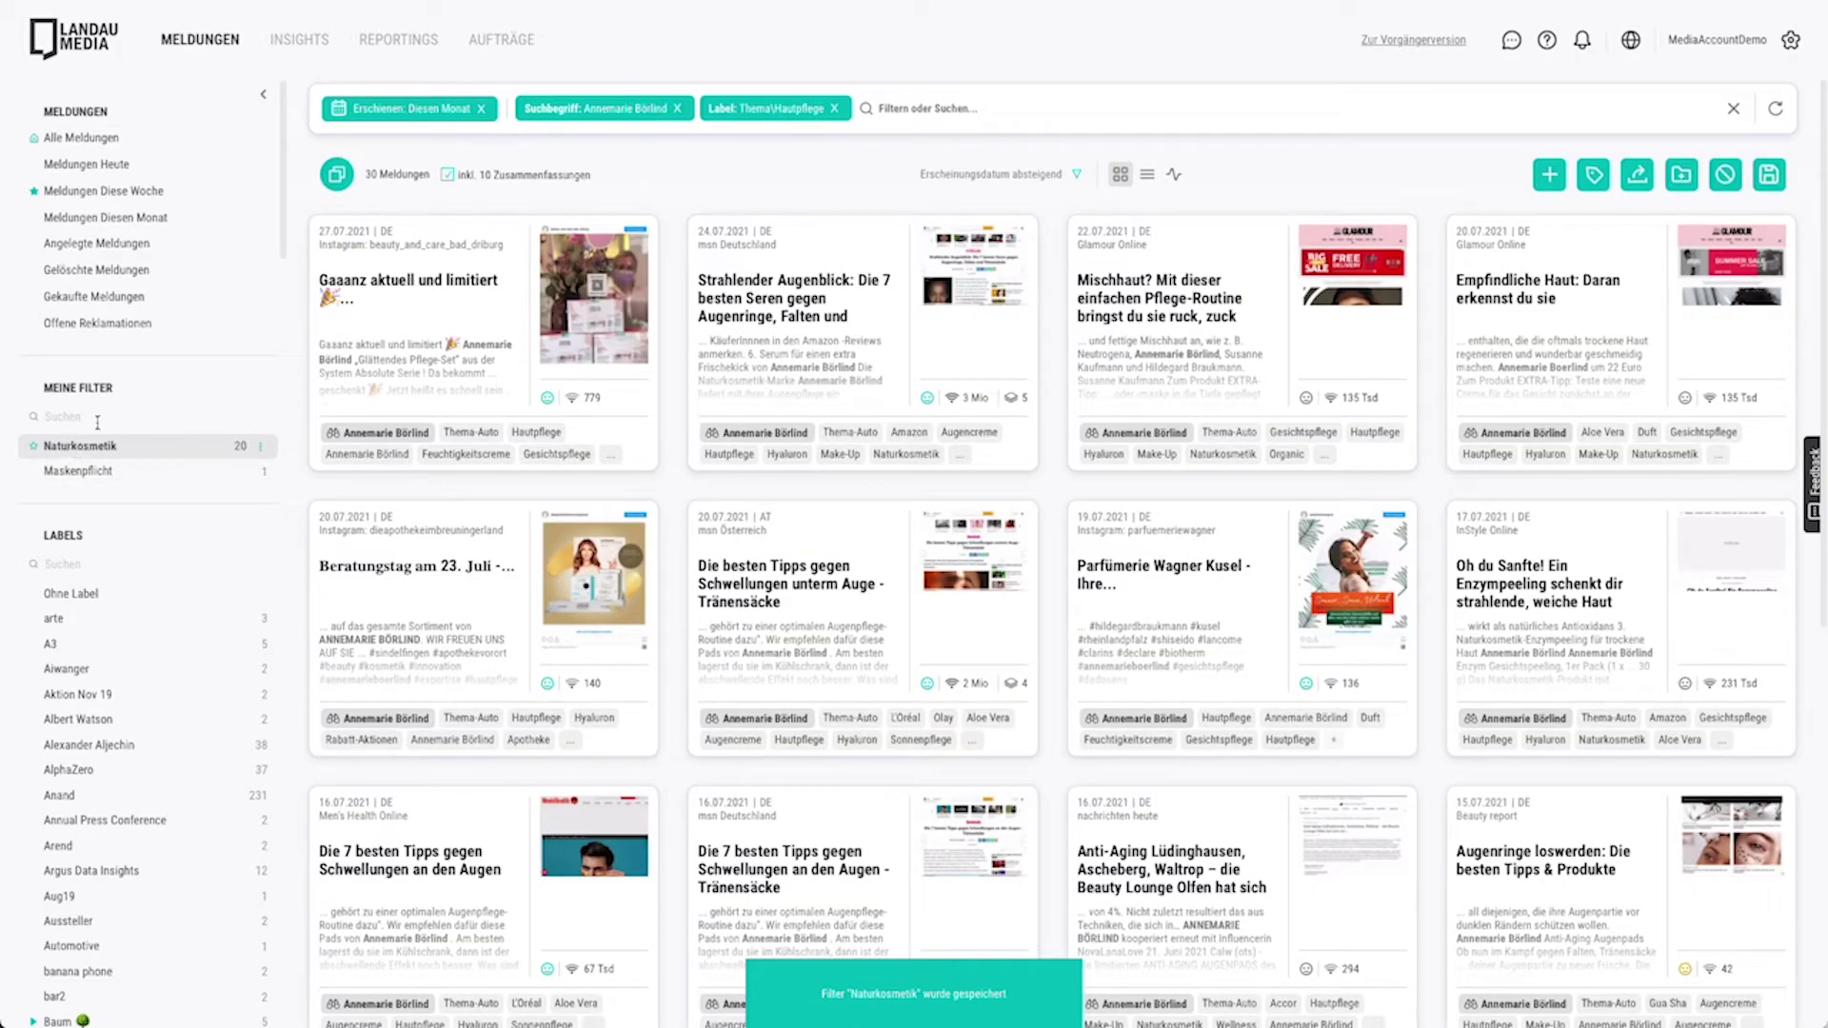
Clear the active filters and restrict the messages to the Auftrag Naturkosmetik, the medium Social Media and all Top Autoren
{"action": "left_click", "coordinate": [1734, 109]}
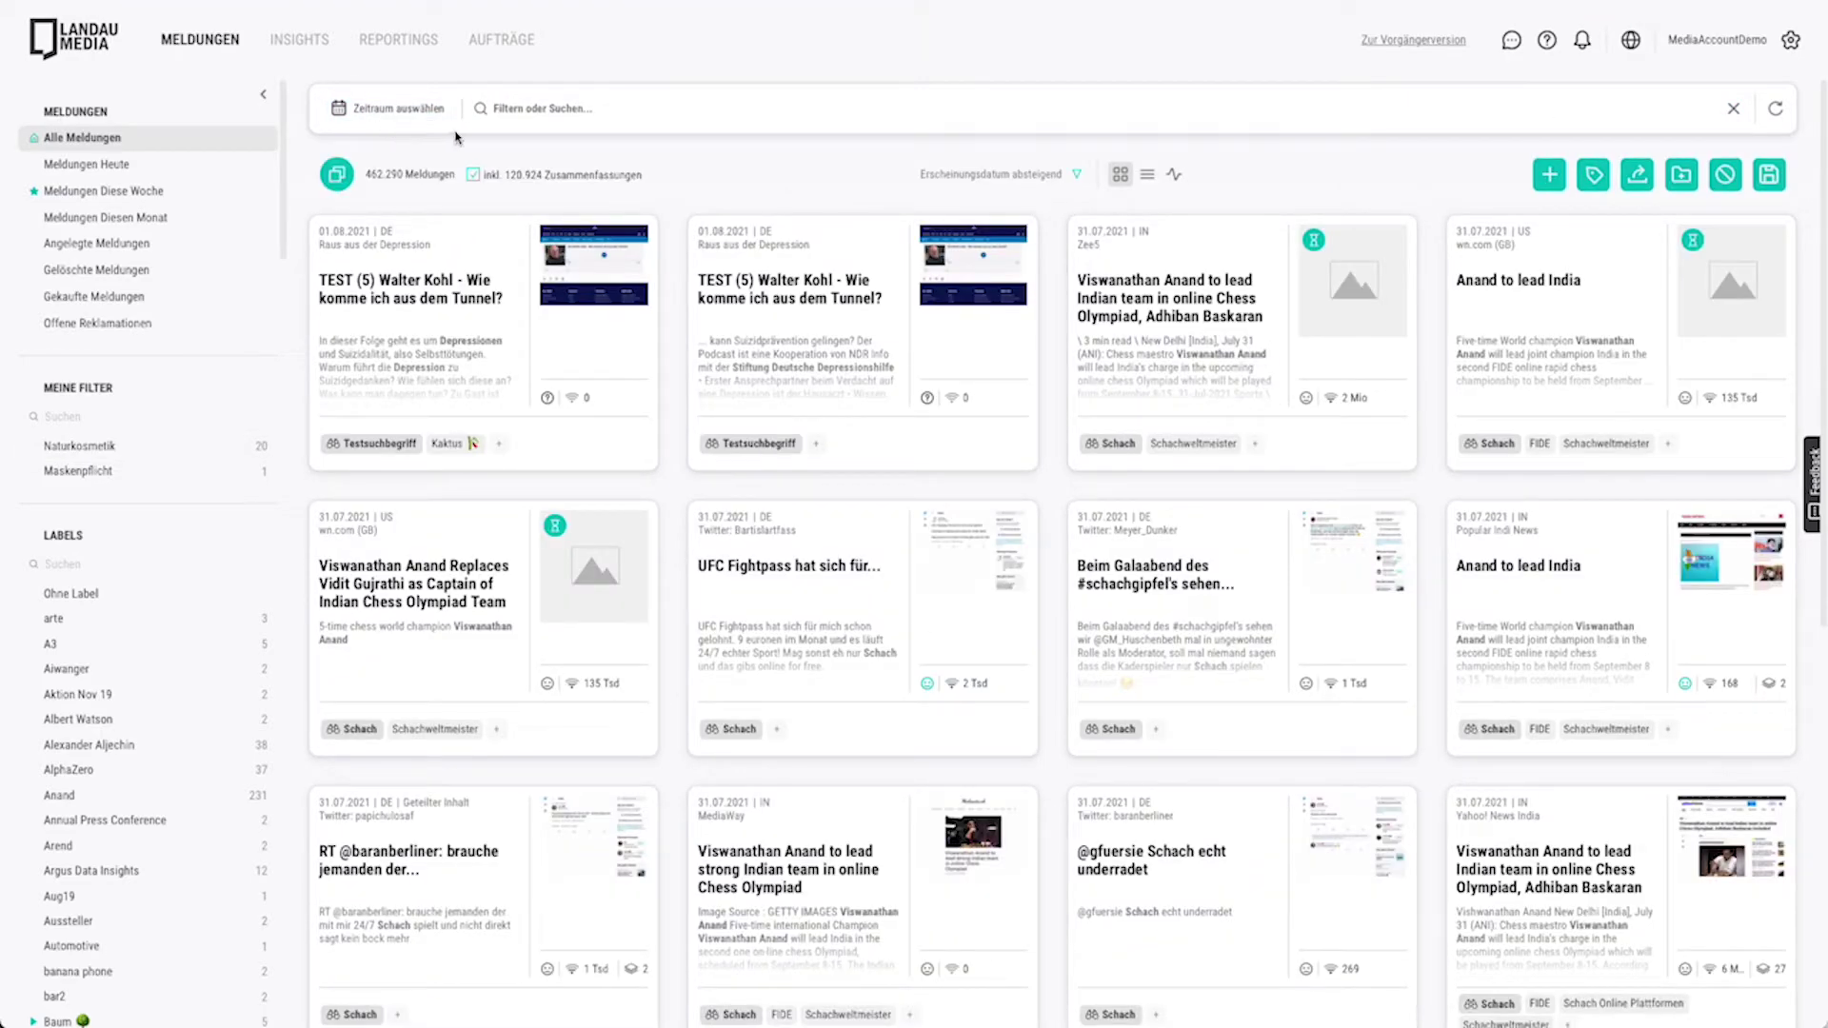
{"action": "left_click", "coordinate": [527, 108]}
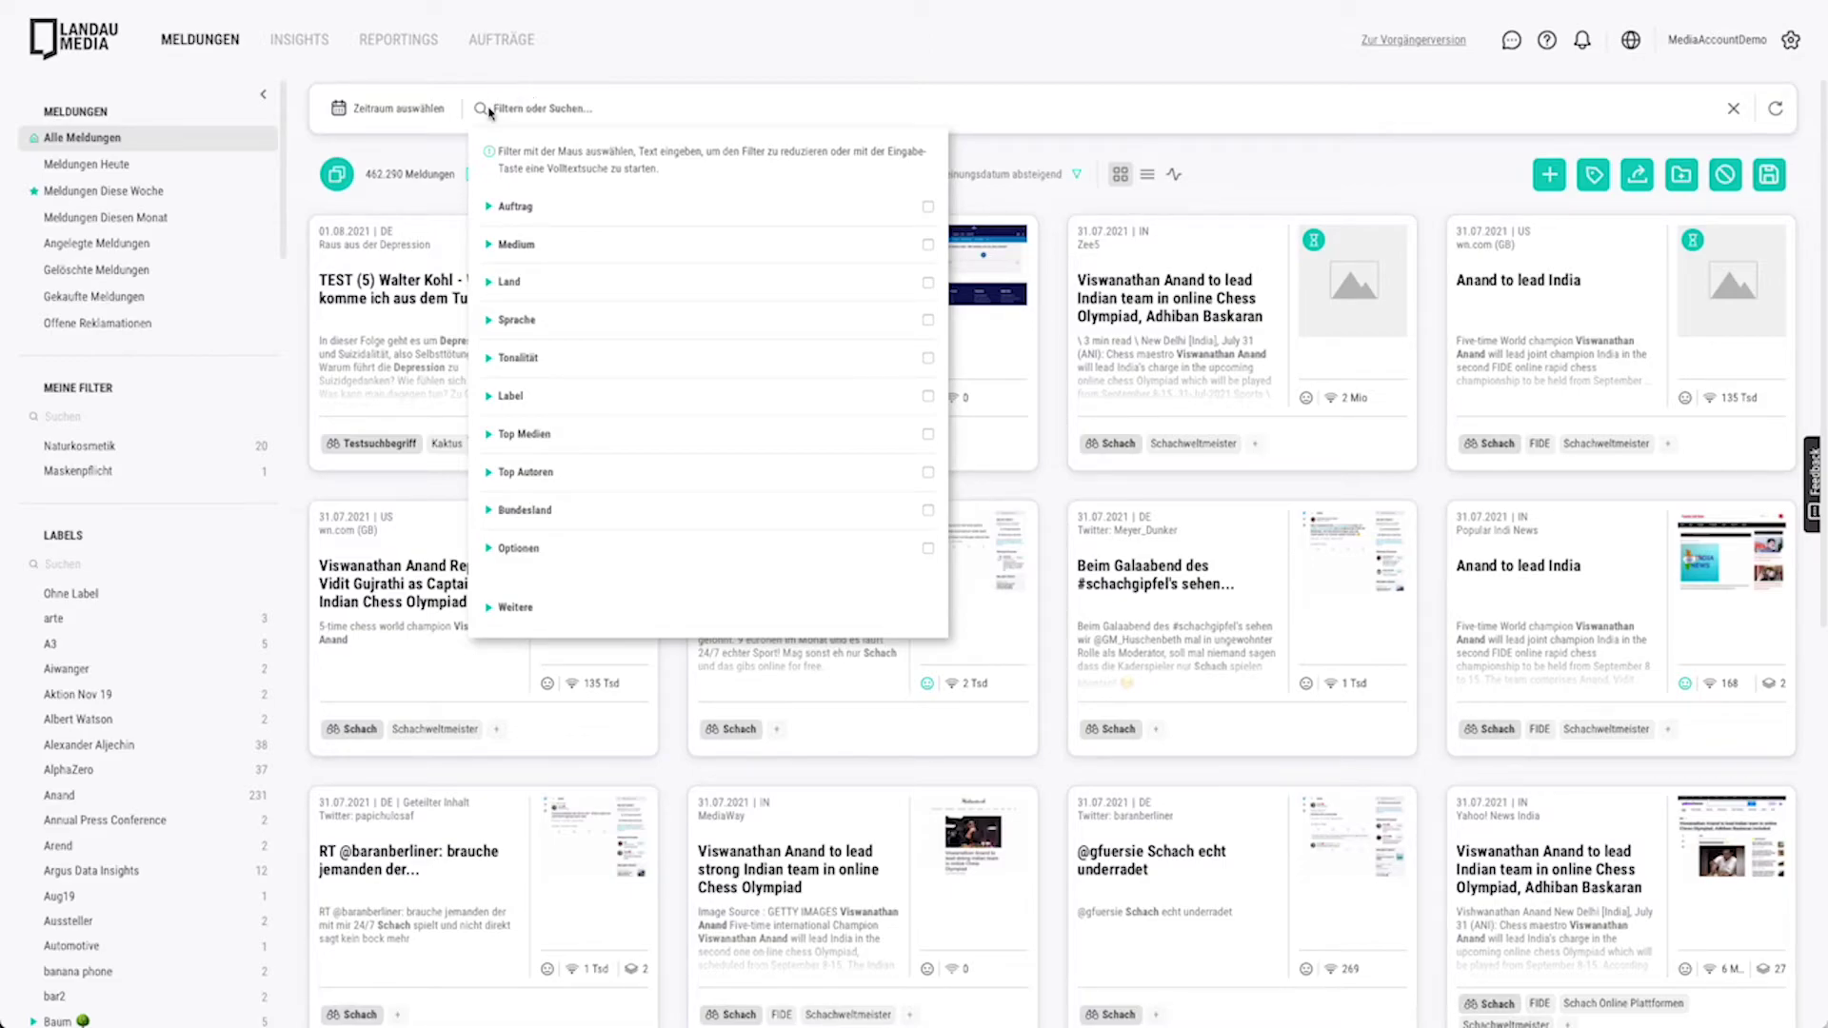
{"action": "left_click", "coordinate": [492, 206]}
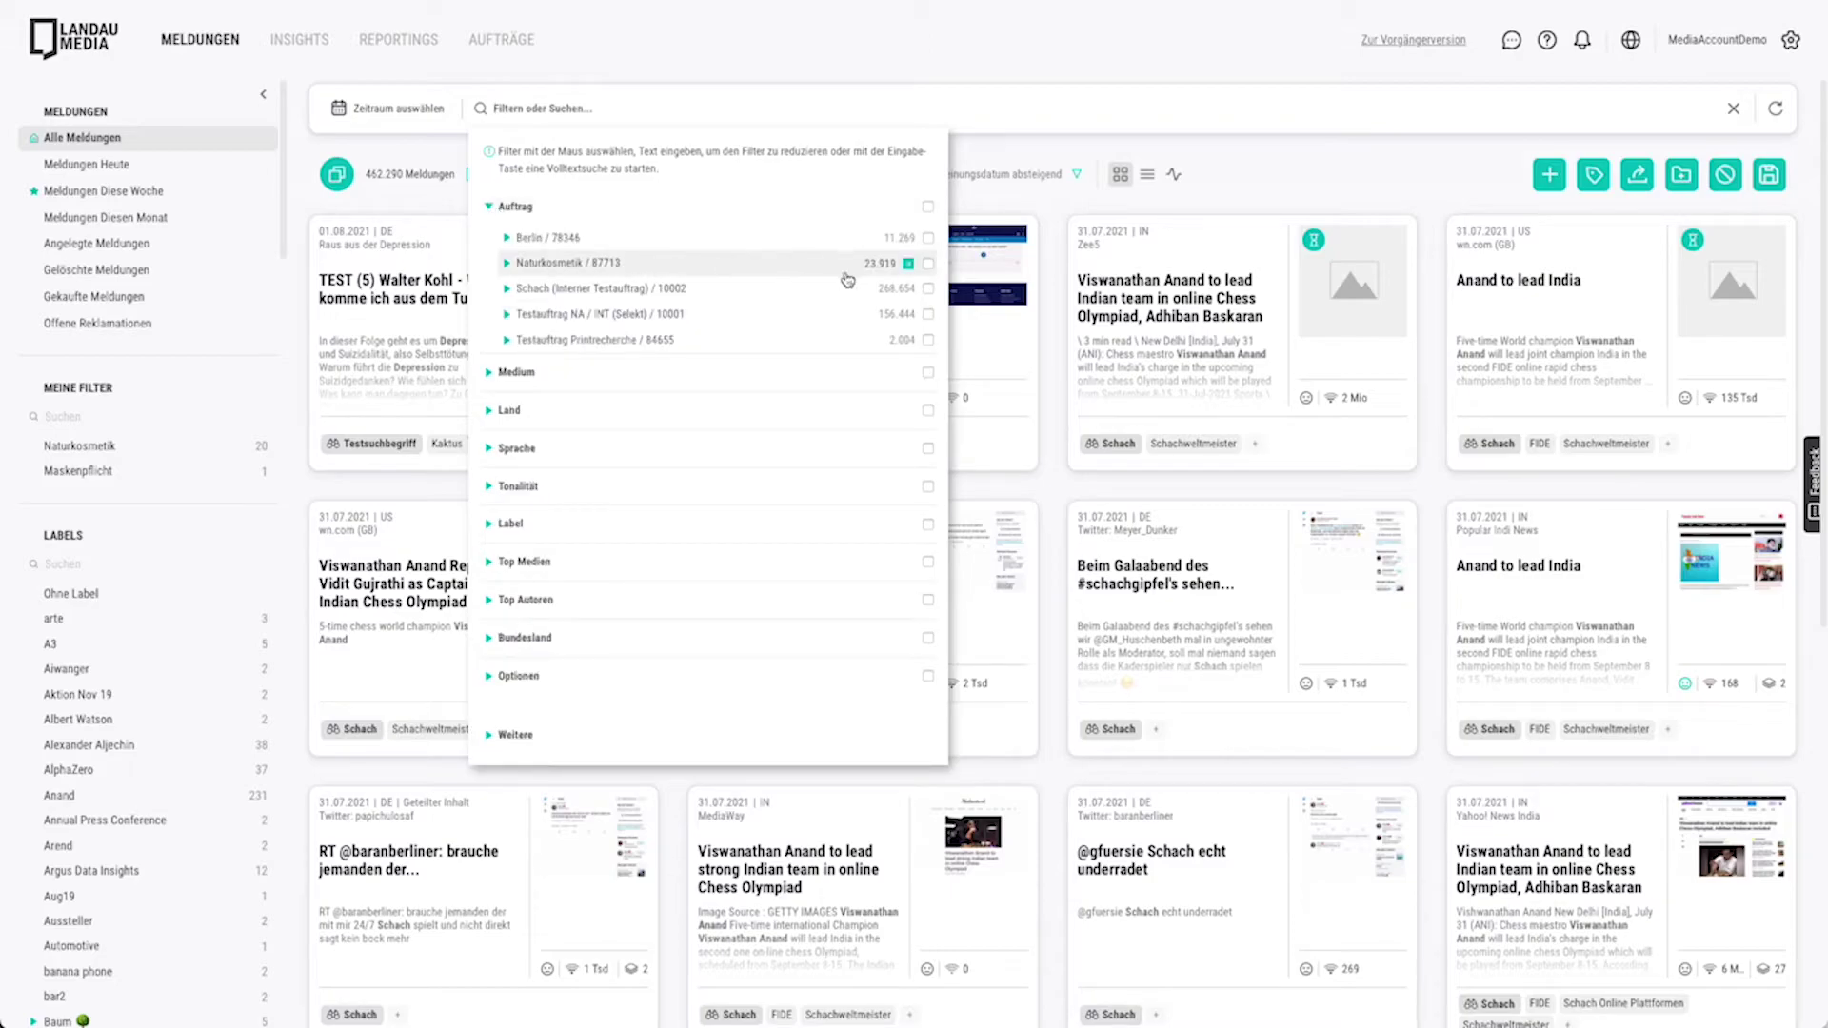
{"action": "left_click", "coordinate": [929, 264]}
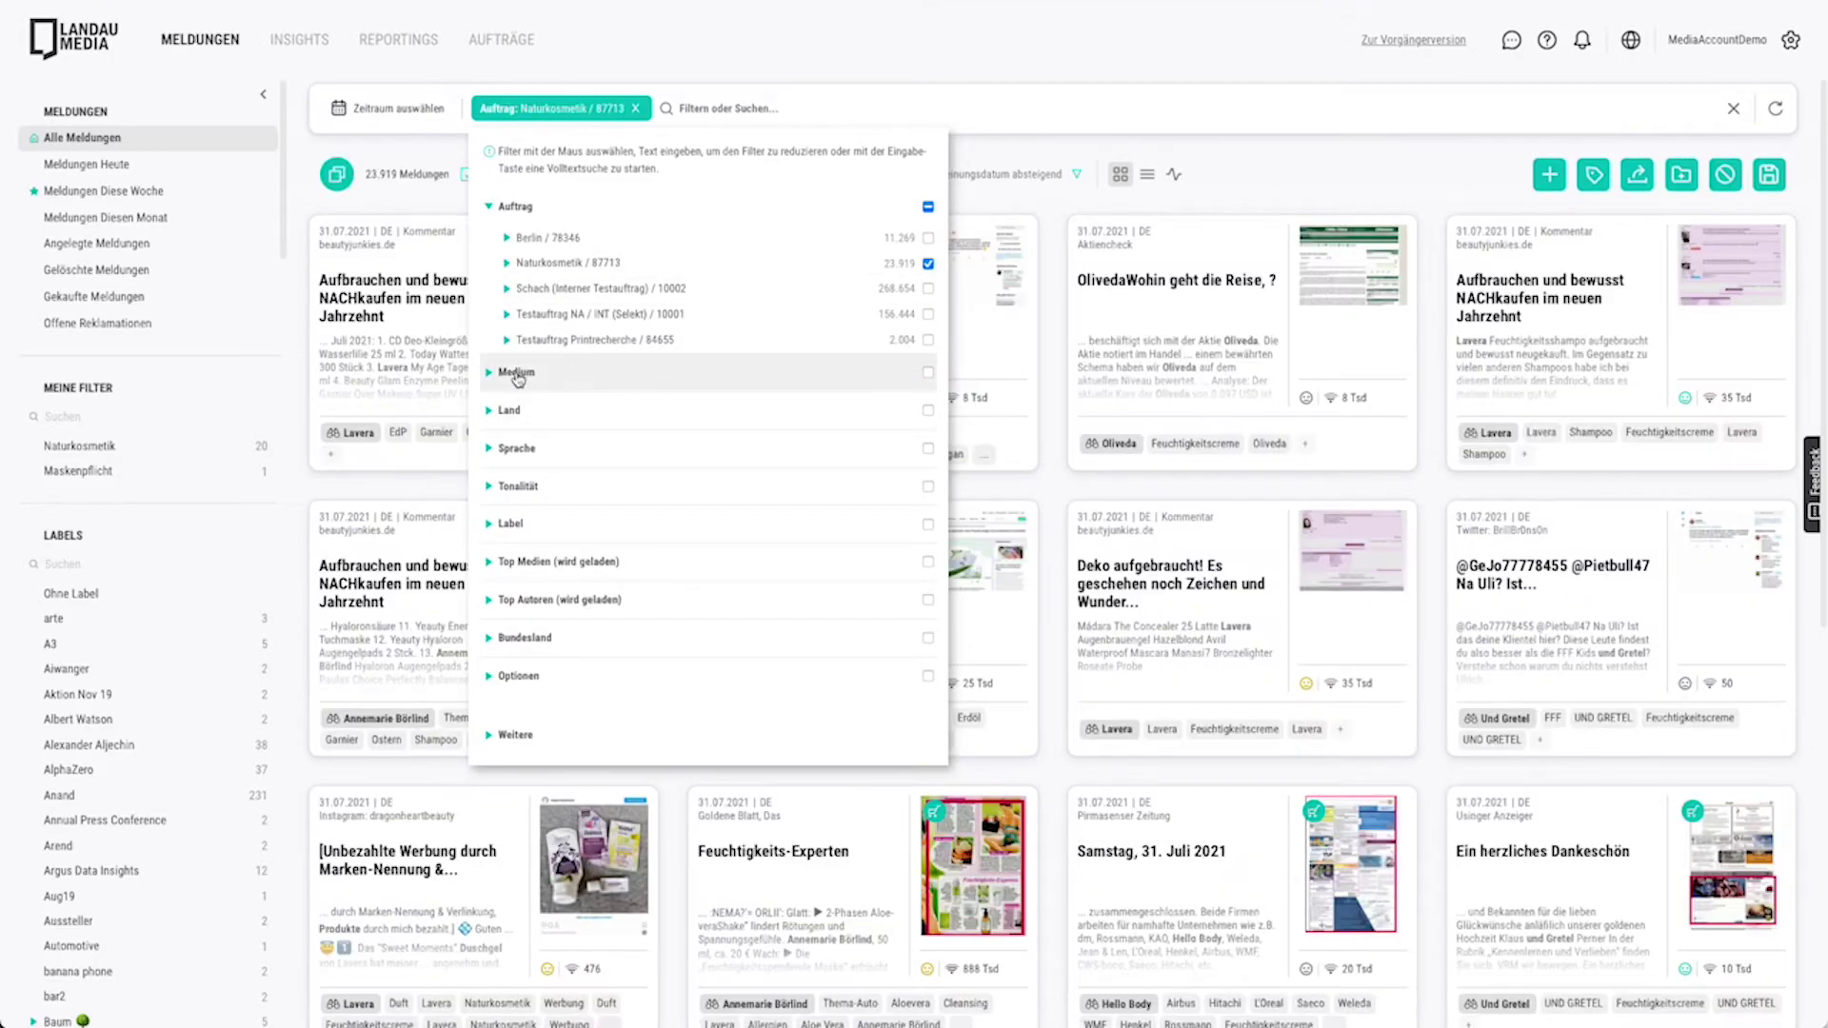
{"action": "left_click", "coordinate": [508, 373]}
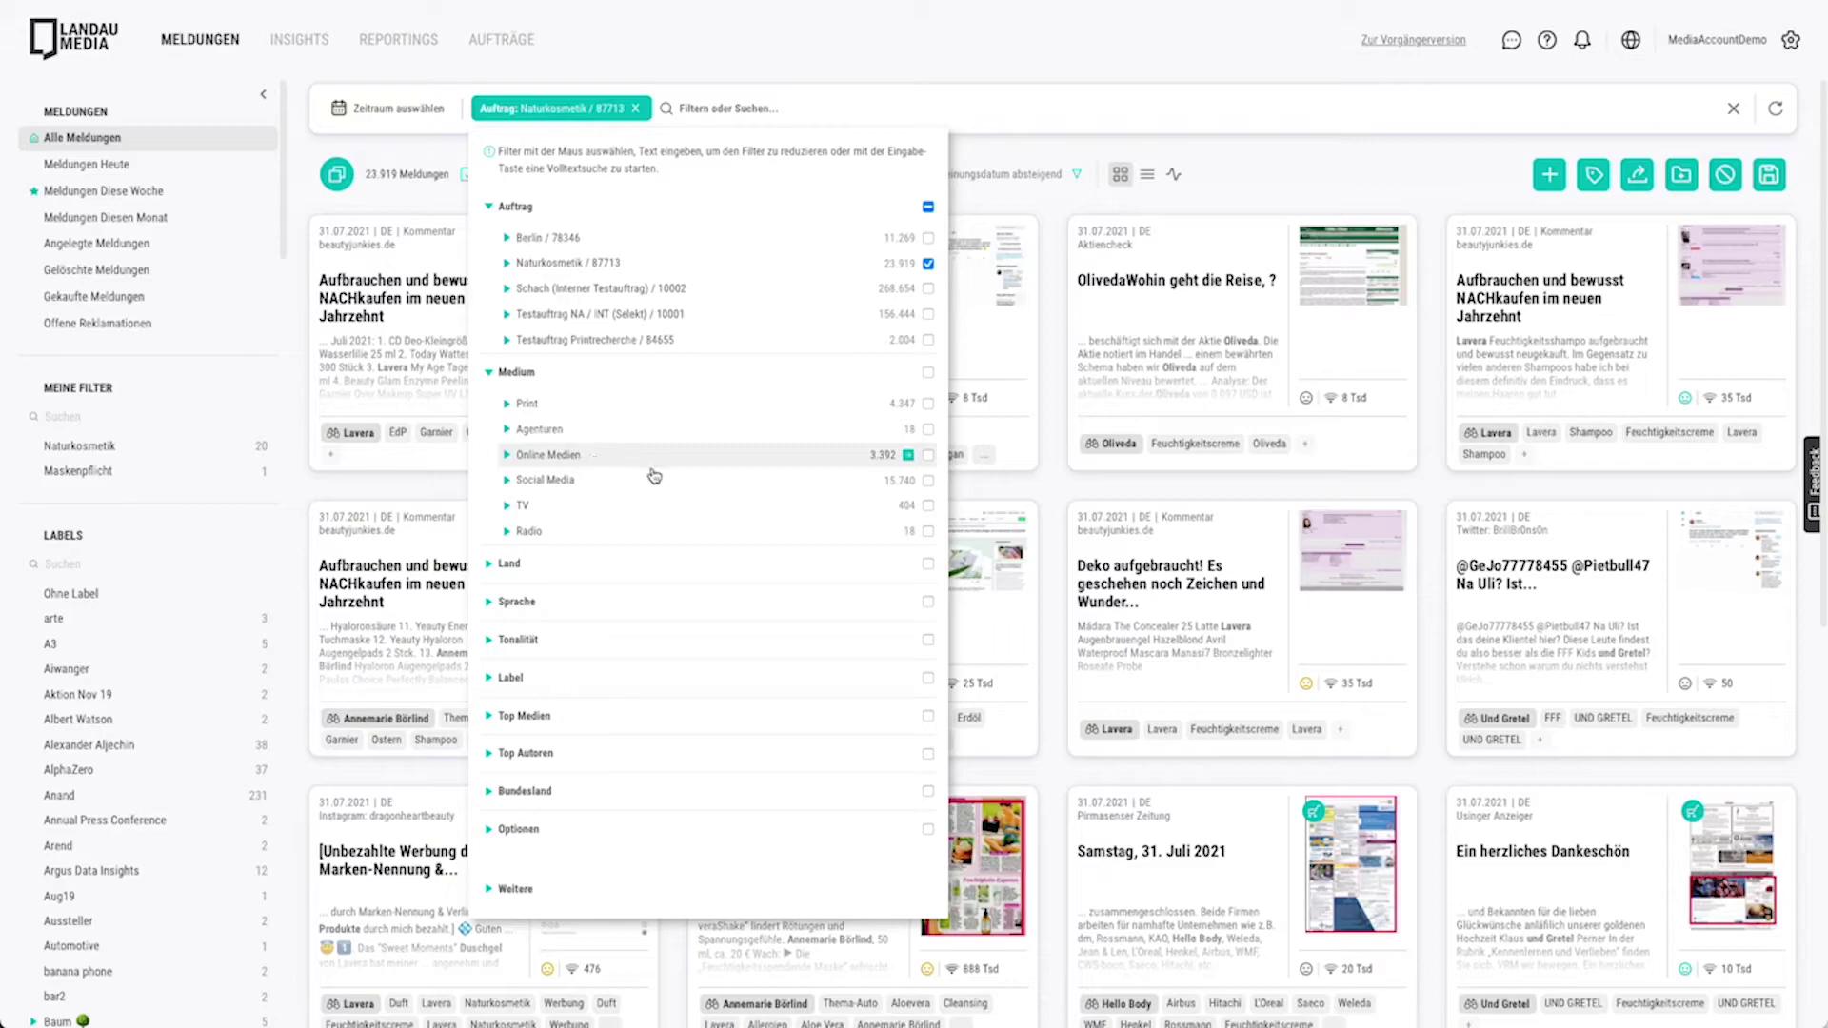
{"action": "left_click", "coordinate": [928, 481]}
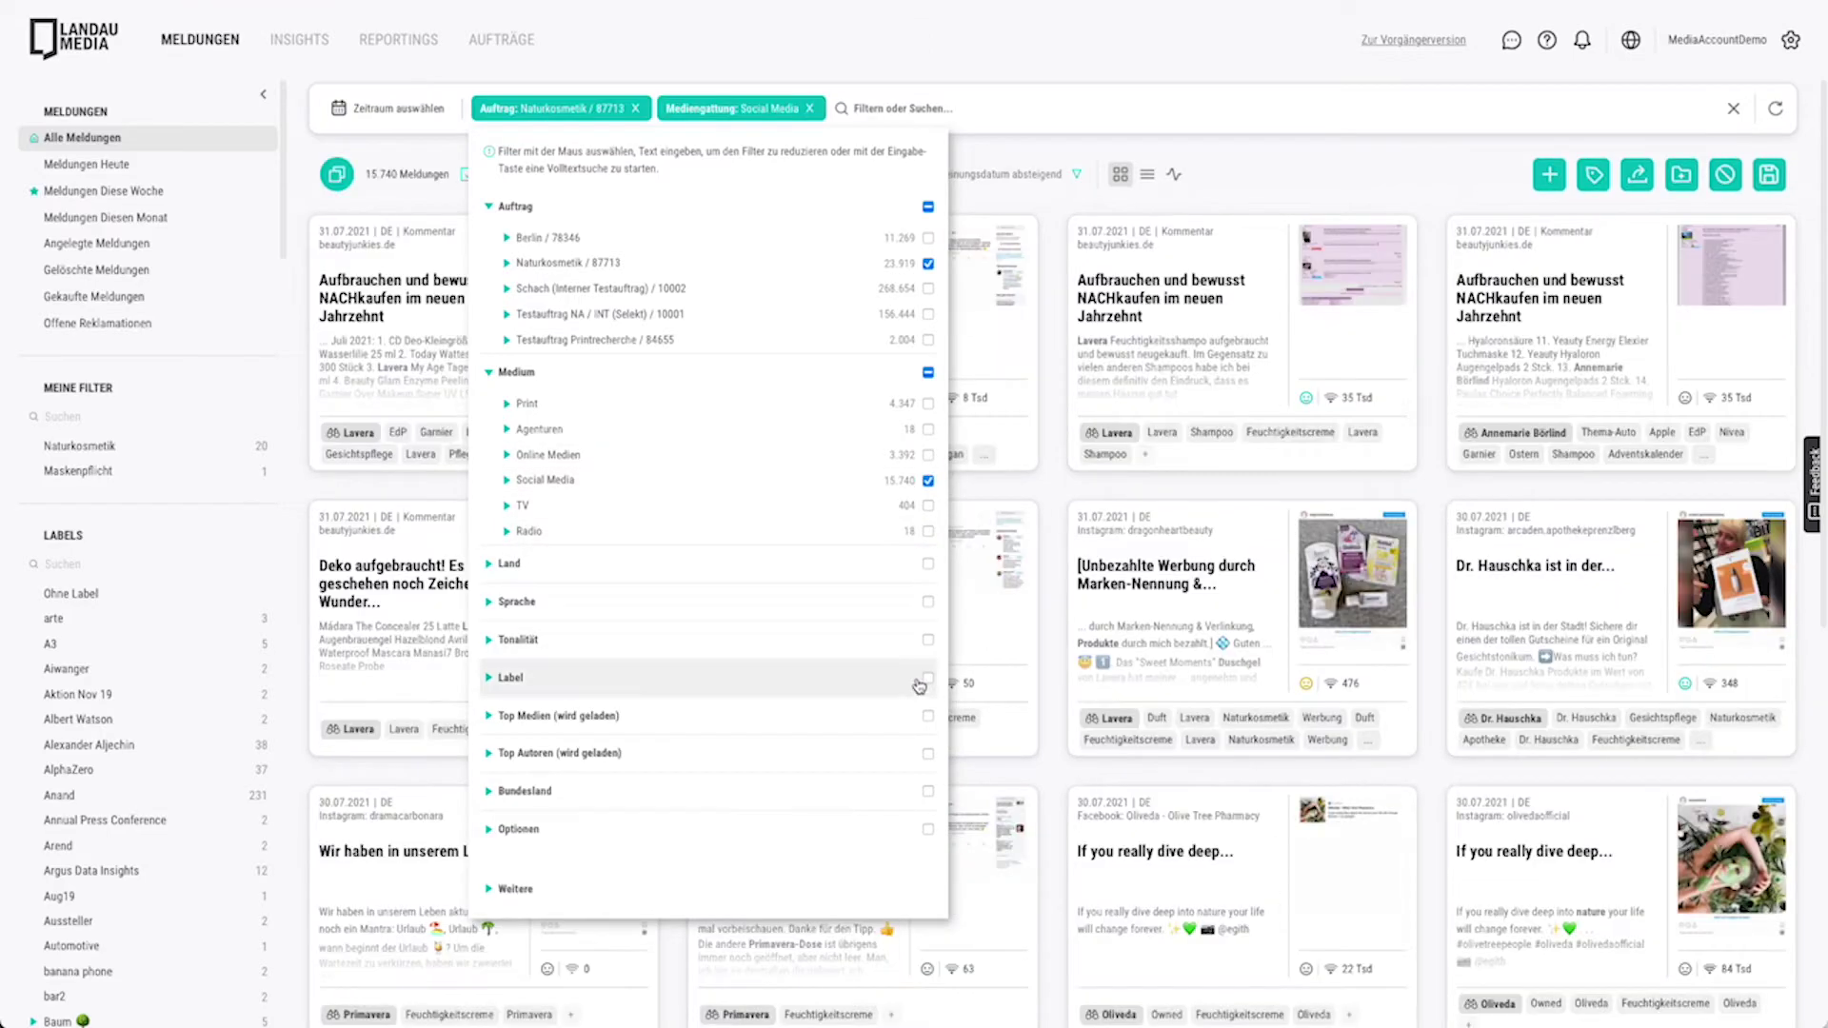
{"action": "left_click", "coordinate": [929, 754]}
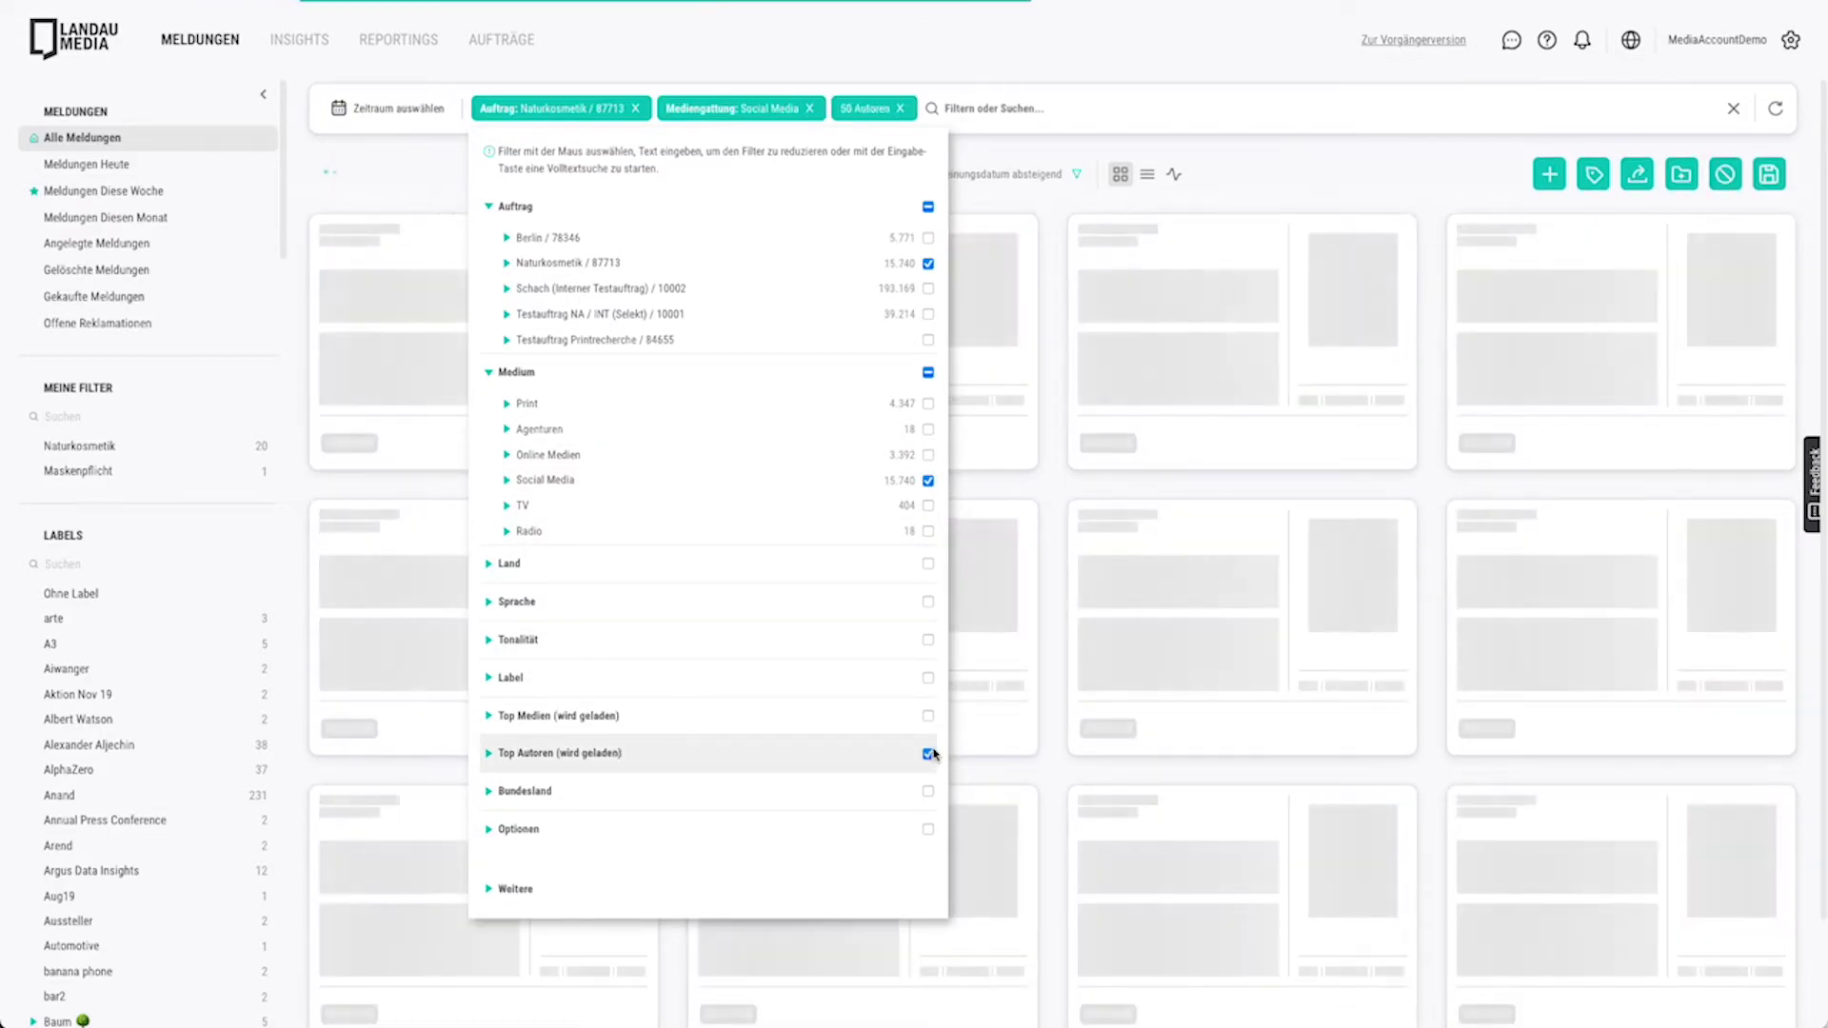
Save the social media author filter combination as a new personal filter named Top 50
{"action": "left_click", "coordinate": [1768, 176]}
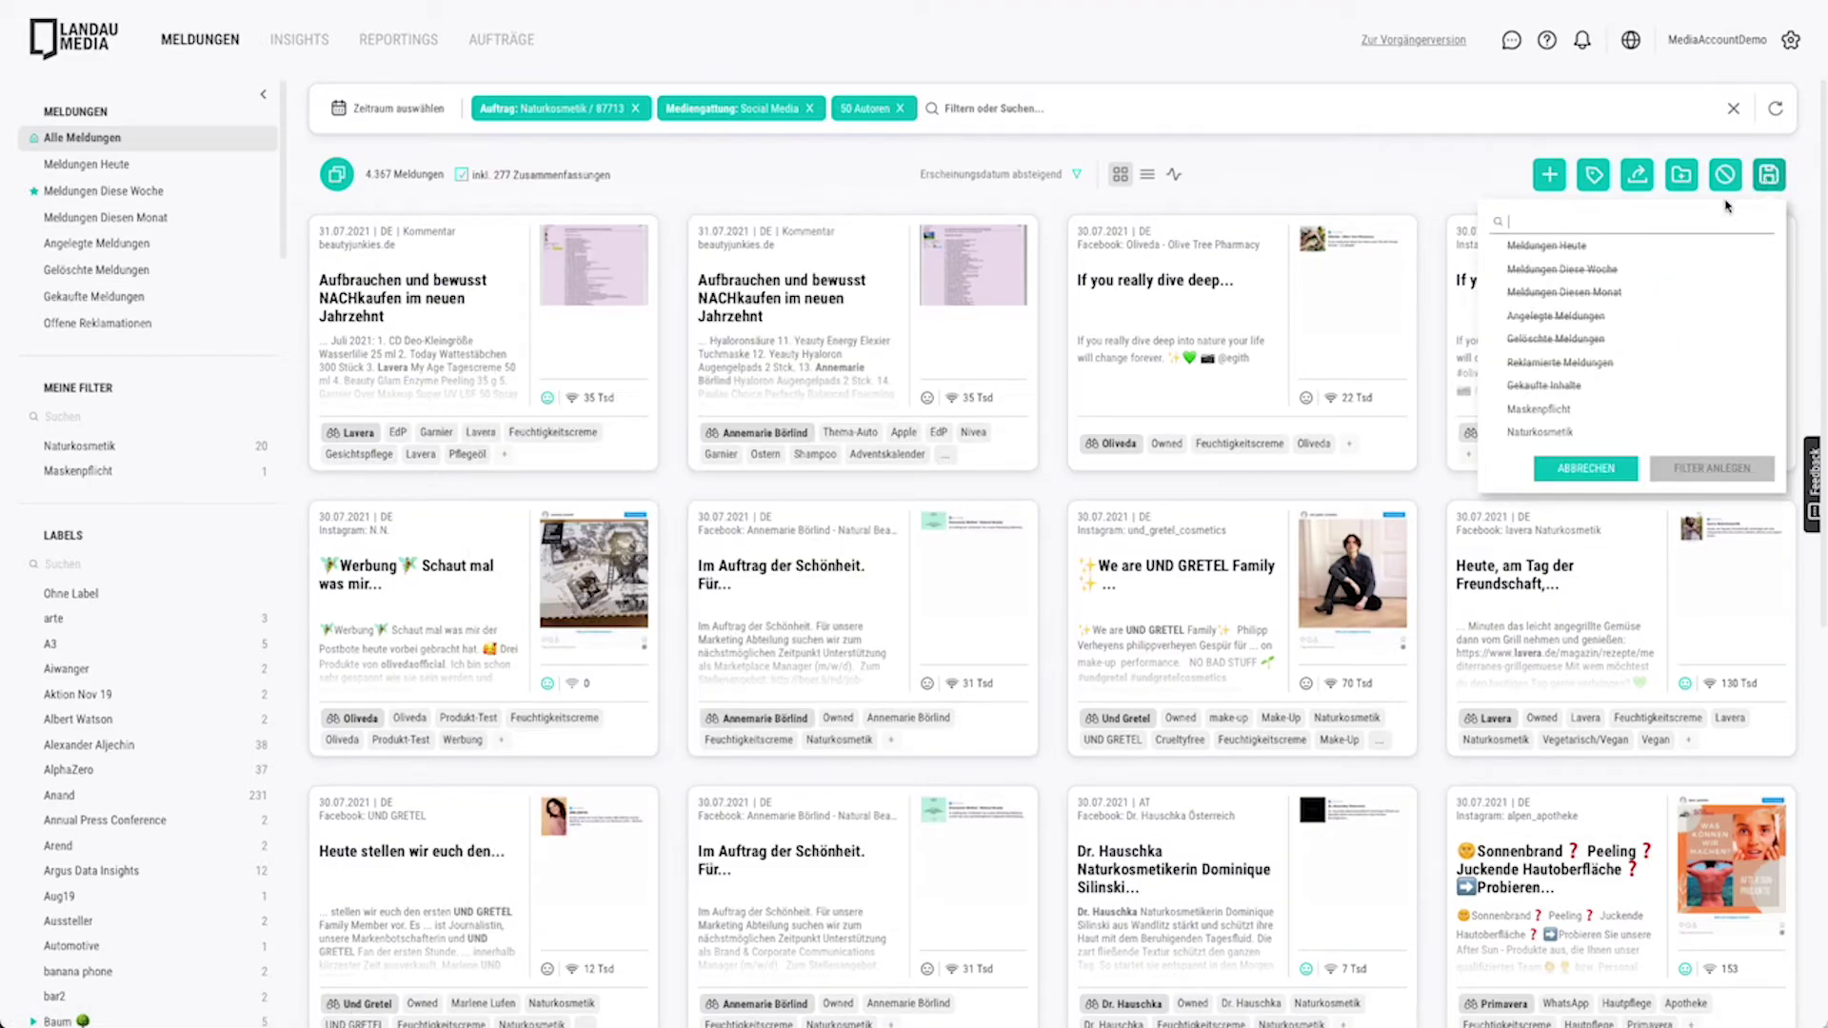
{"action": "type", "text": "Top 50"}
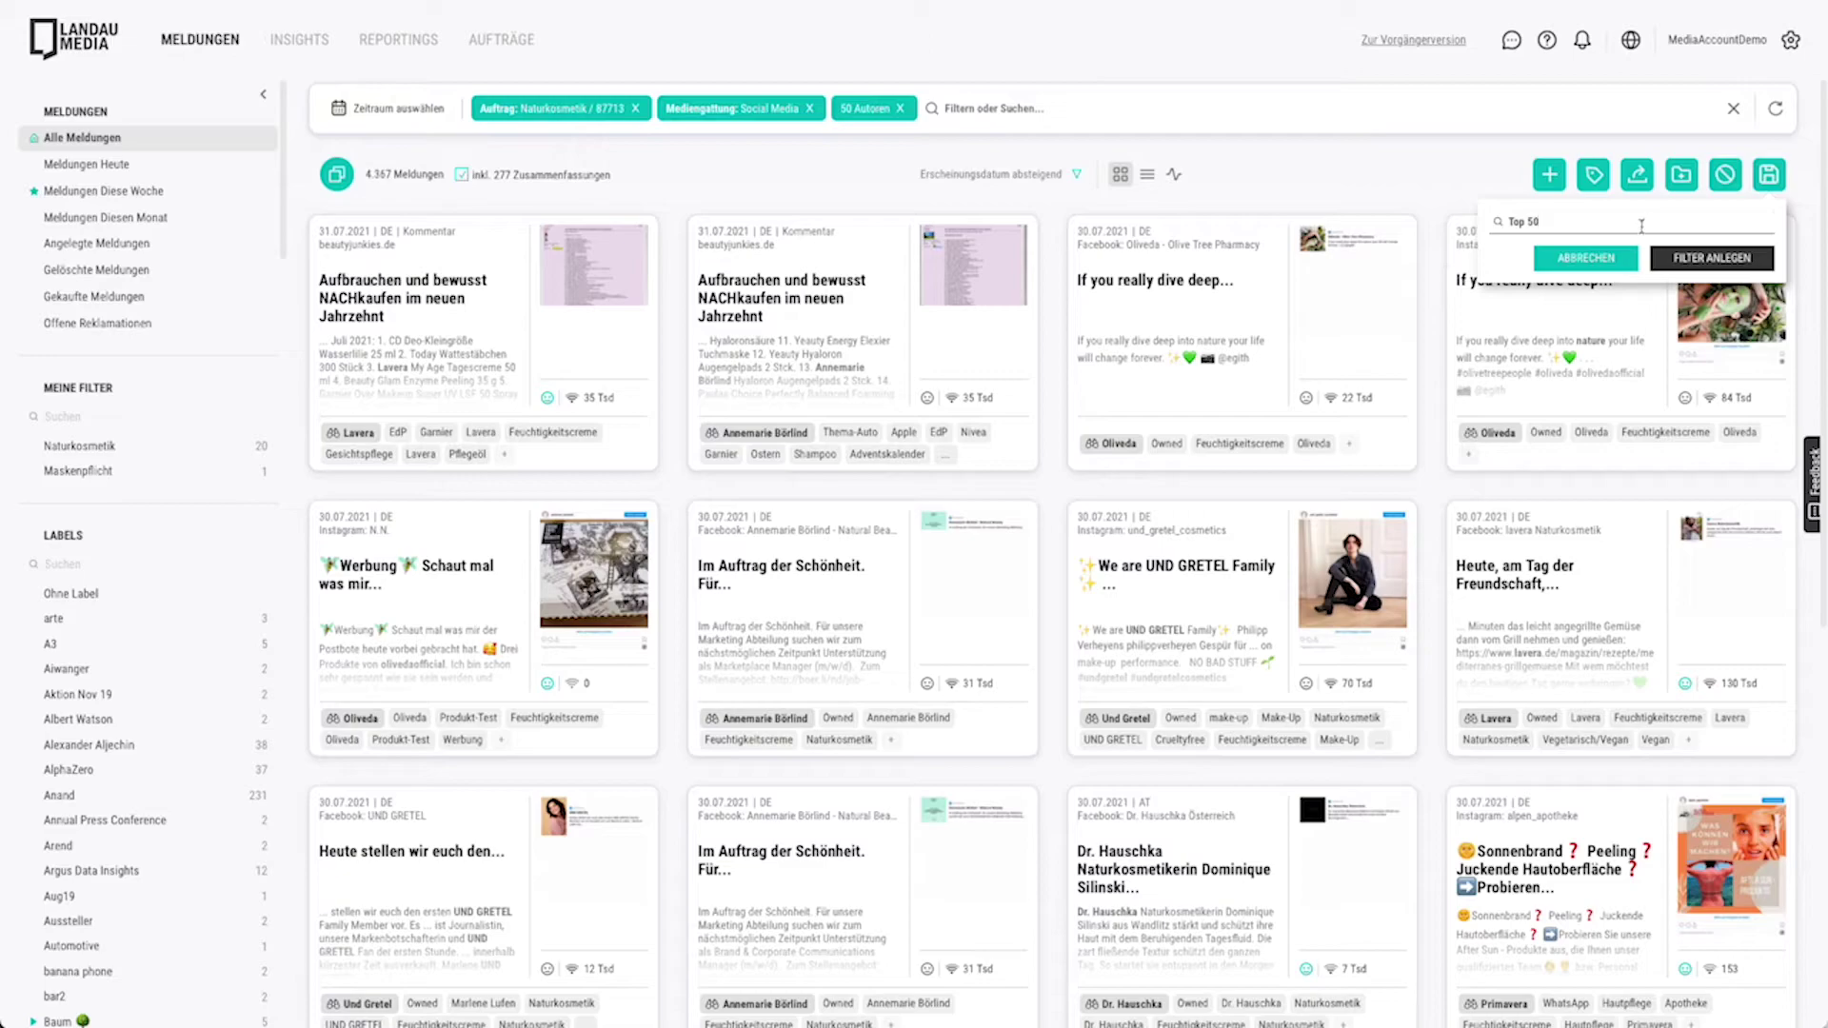
{"action": "left_click", "coordinate": [1704, 258]}
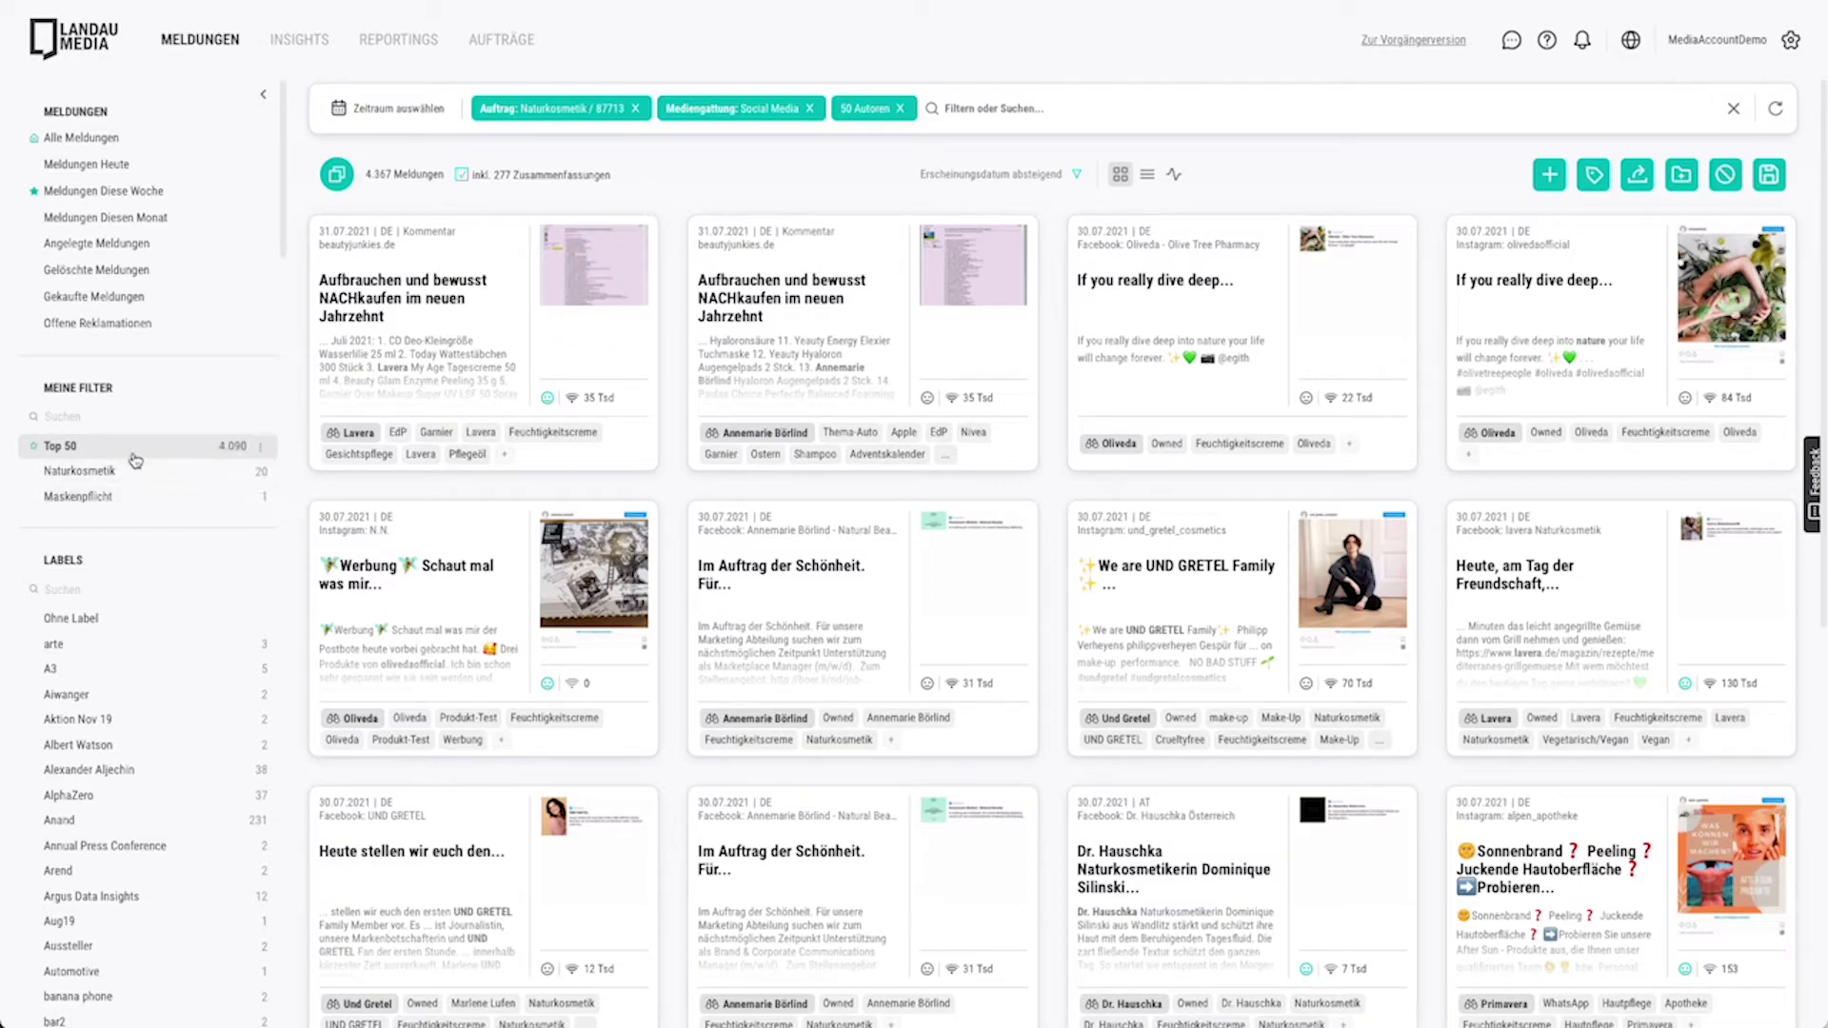
Mark the saved filter Naturkosmetik with the star, and show only the messages filtered by Ohne Label
{"action": "left_click", "coordinate": [37, 476]}
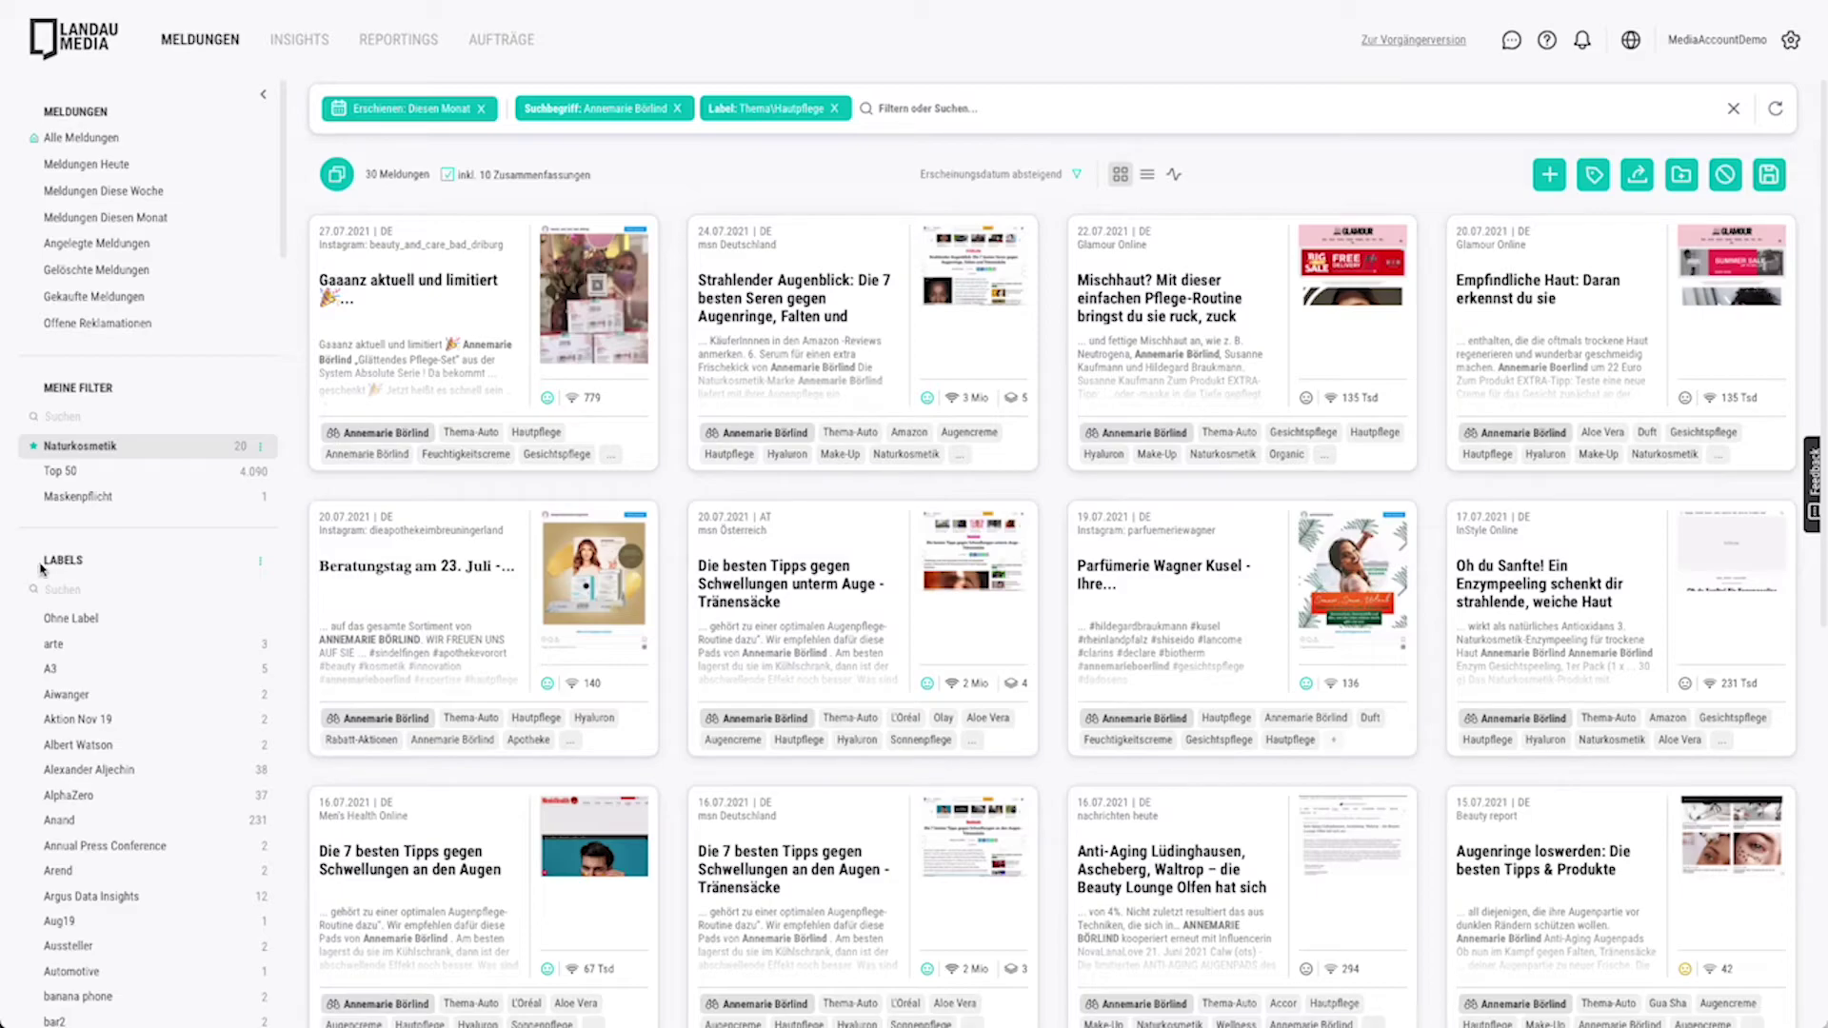
{"action": "left_click", "coordinate": [67, 621]}
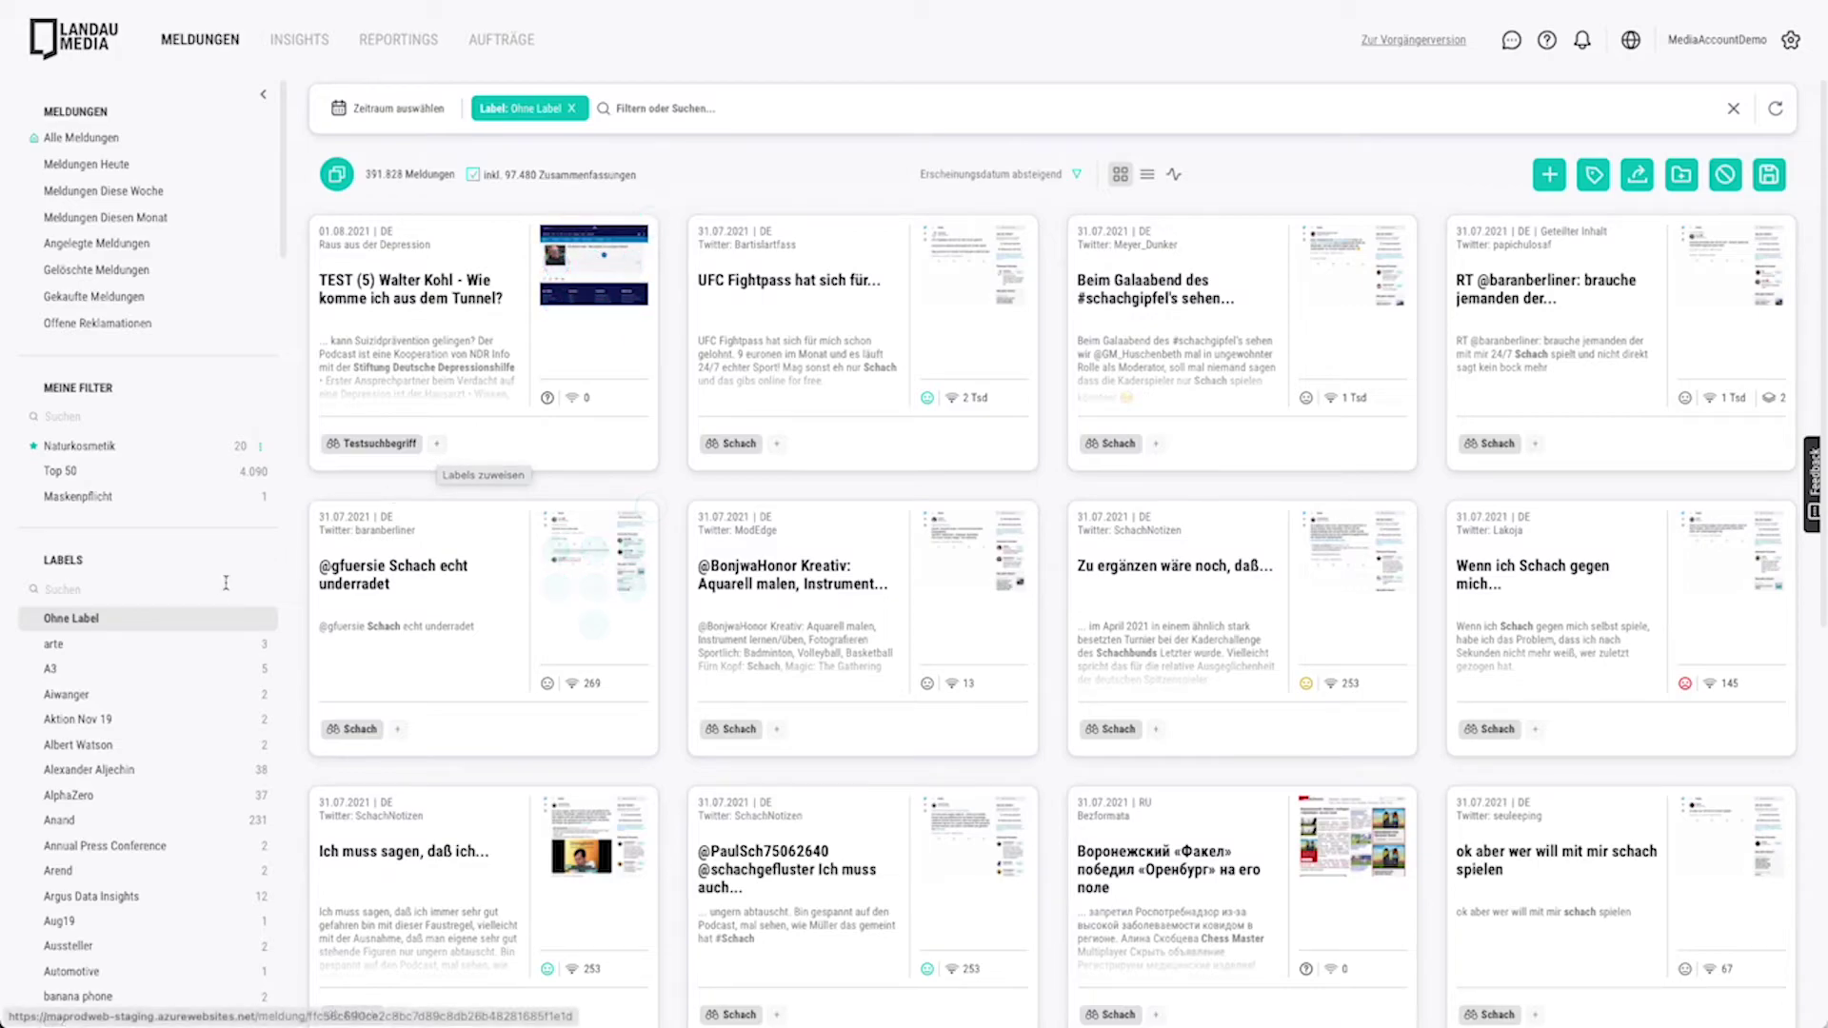
Examine the management options offered for the label arte and close them without choosing any
{"action": "scroll", "coordinate": [83, 715], "scroll_direction": "down", "scroll_amount": 1}
{"action": "scroll", "coordinate": [96, 766], "scroll_direction": "down", "scroll_amount": 2}
{"action": "scroll", "coordinate": [98, 775], "scroll_direction": "down", "scroll_amount": 2}
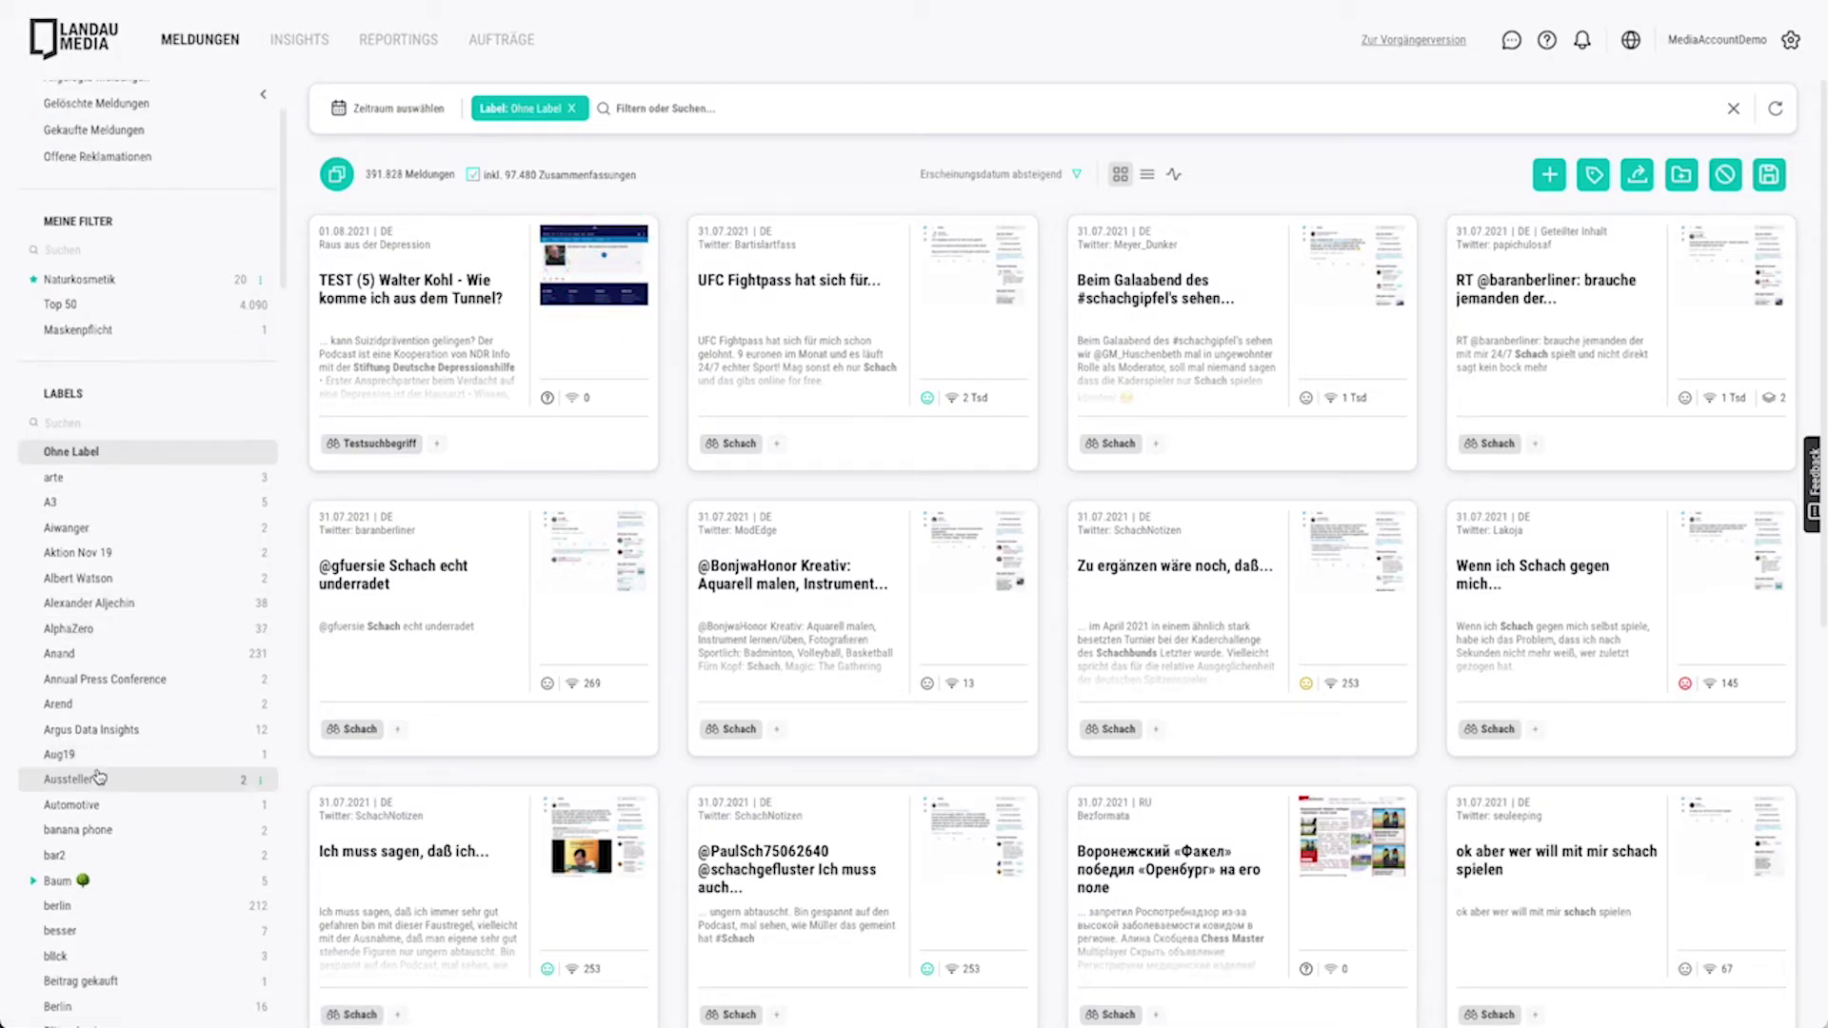
{"action": "left_click", "coordinate": [262, 479]}
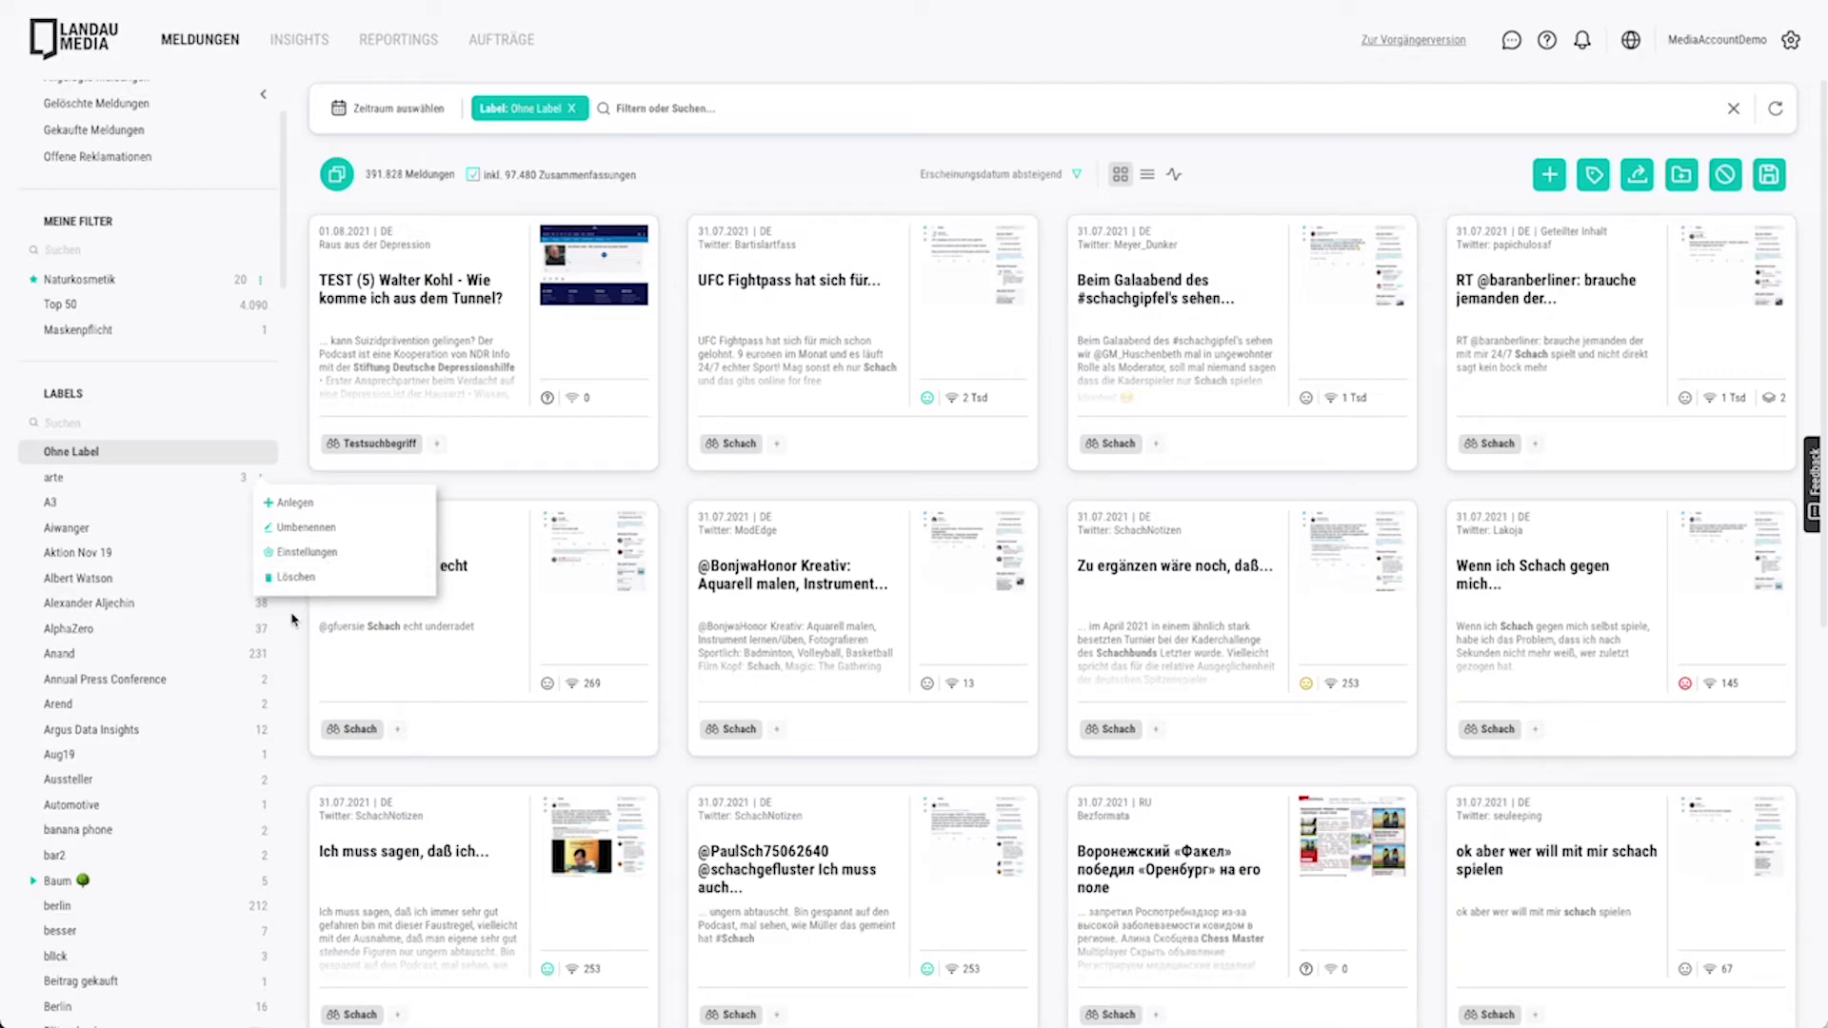
{"action": "left_click", "coordinate": [292, 620]}
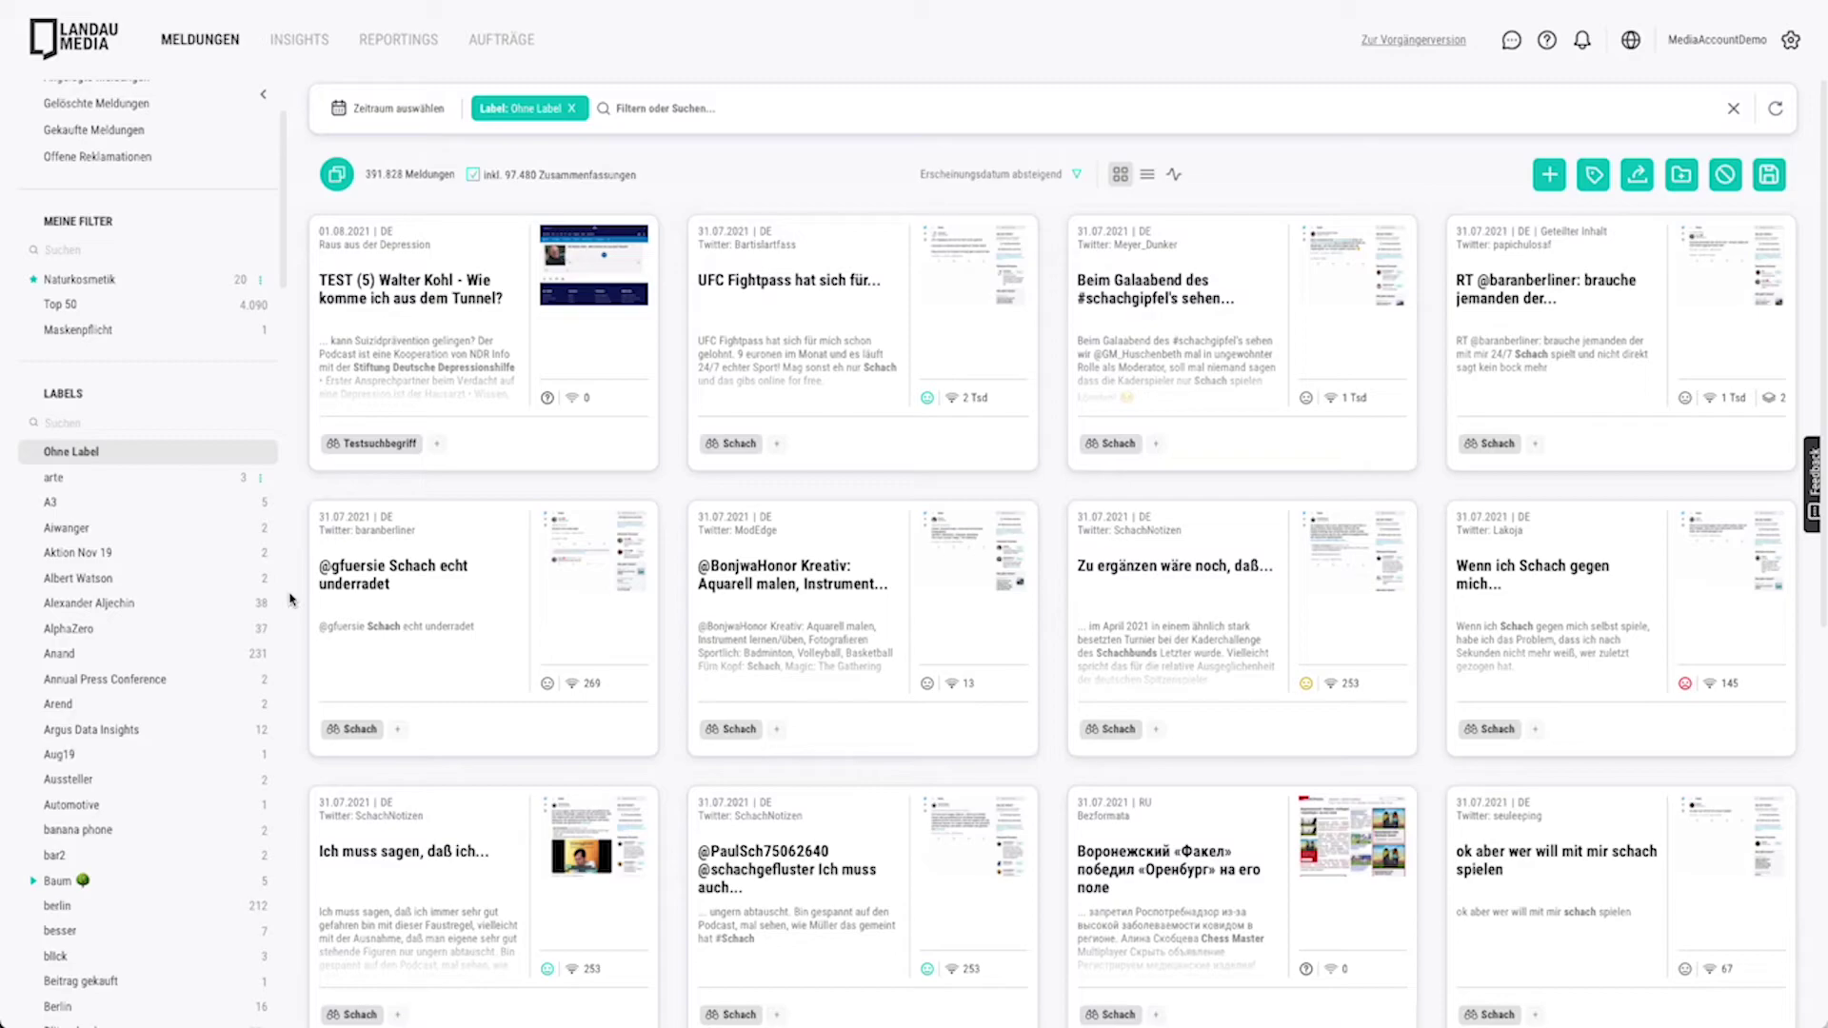
Look through the whole label list, including the Pressespiegel entries grouped under Weitere, and return to its beginning
{"action": "mouse_move", "coordinate": [310, 565]}
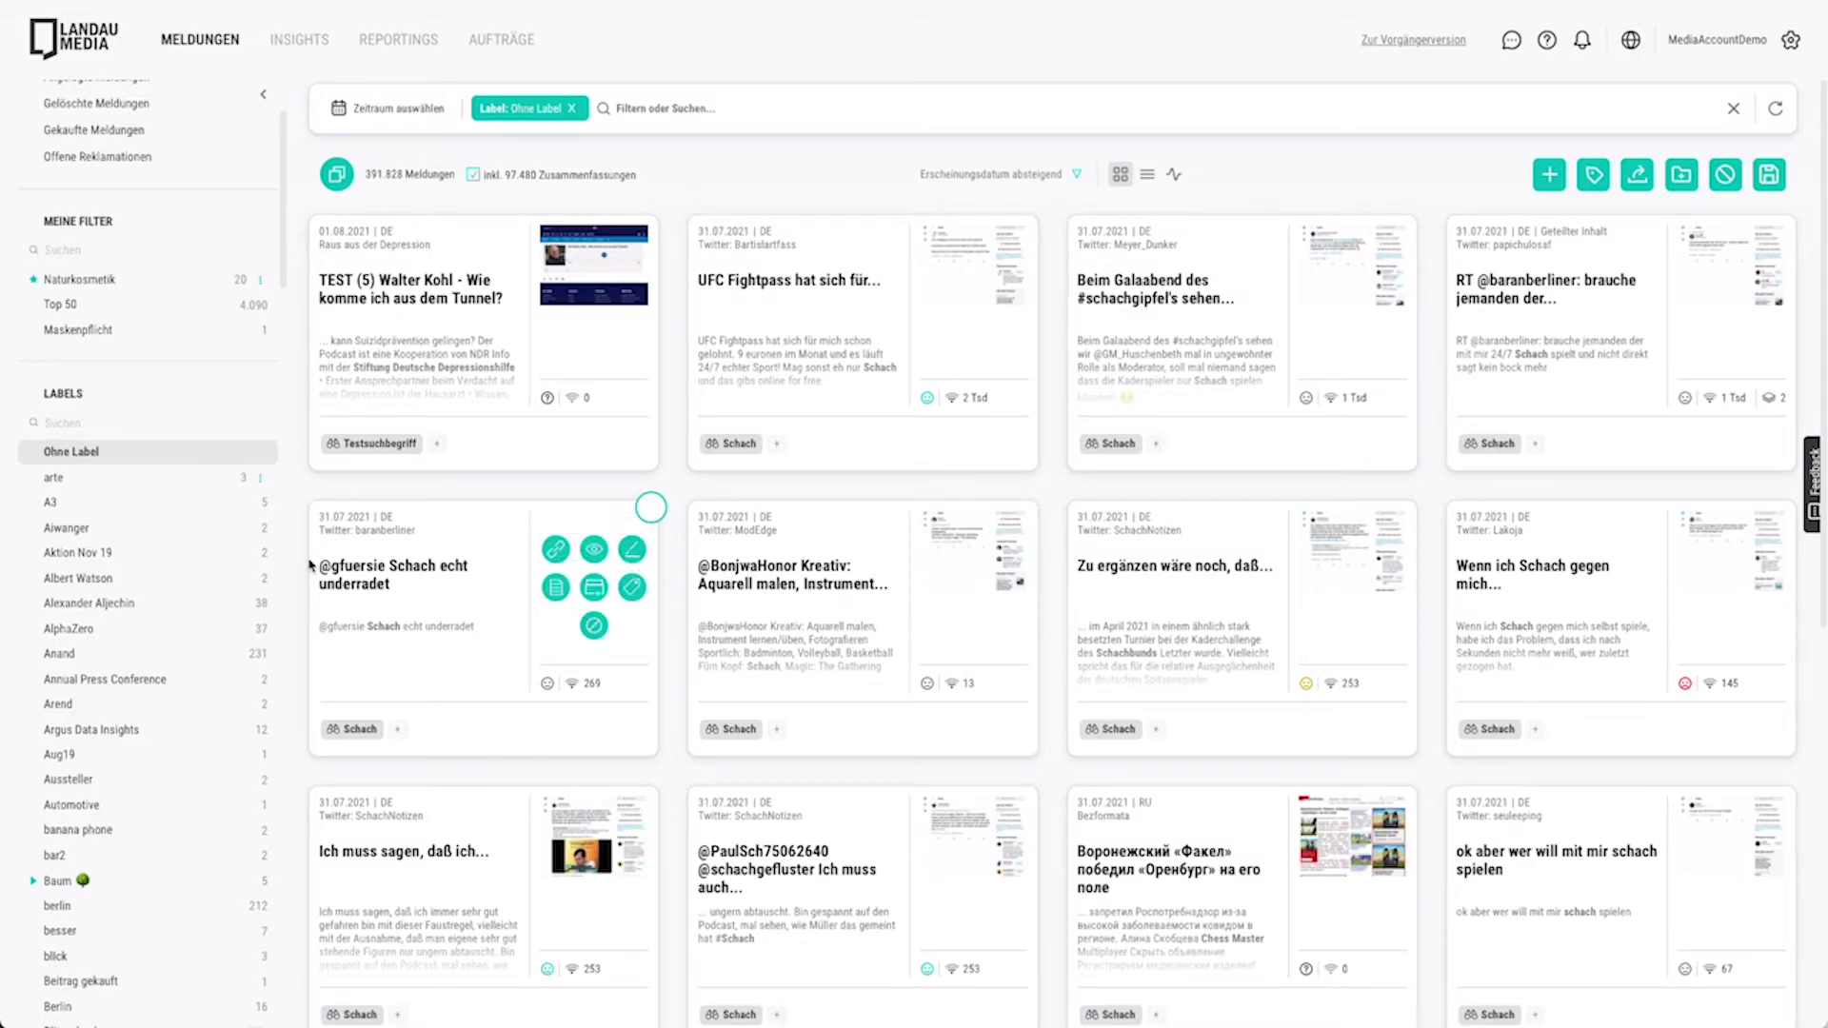
{"action": "scroll", "coordinate": [181, 666], "scroll_direction": "down", "scroll_amount": 20}
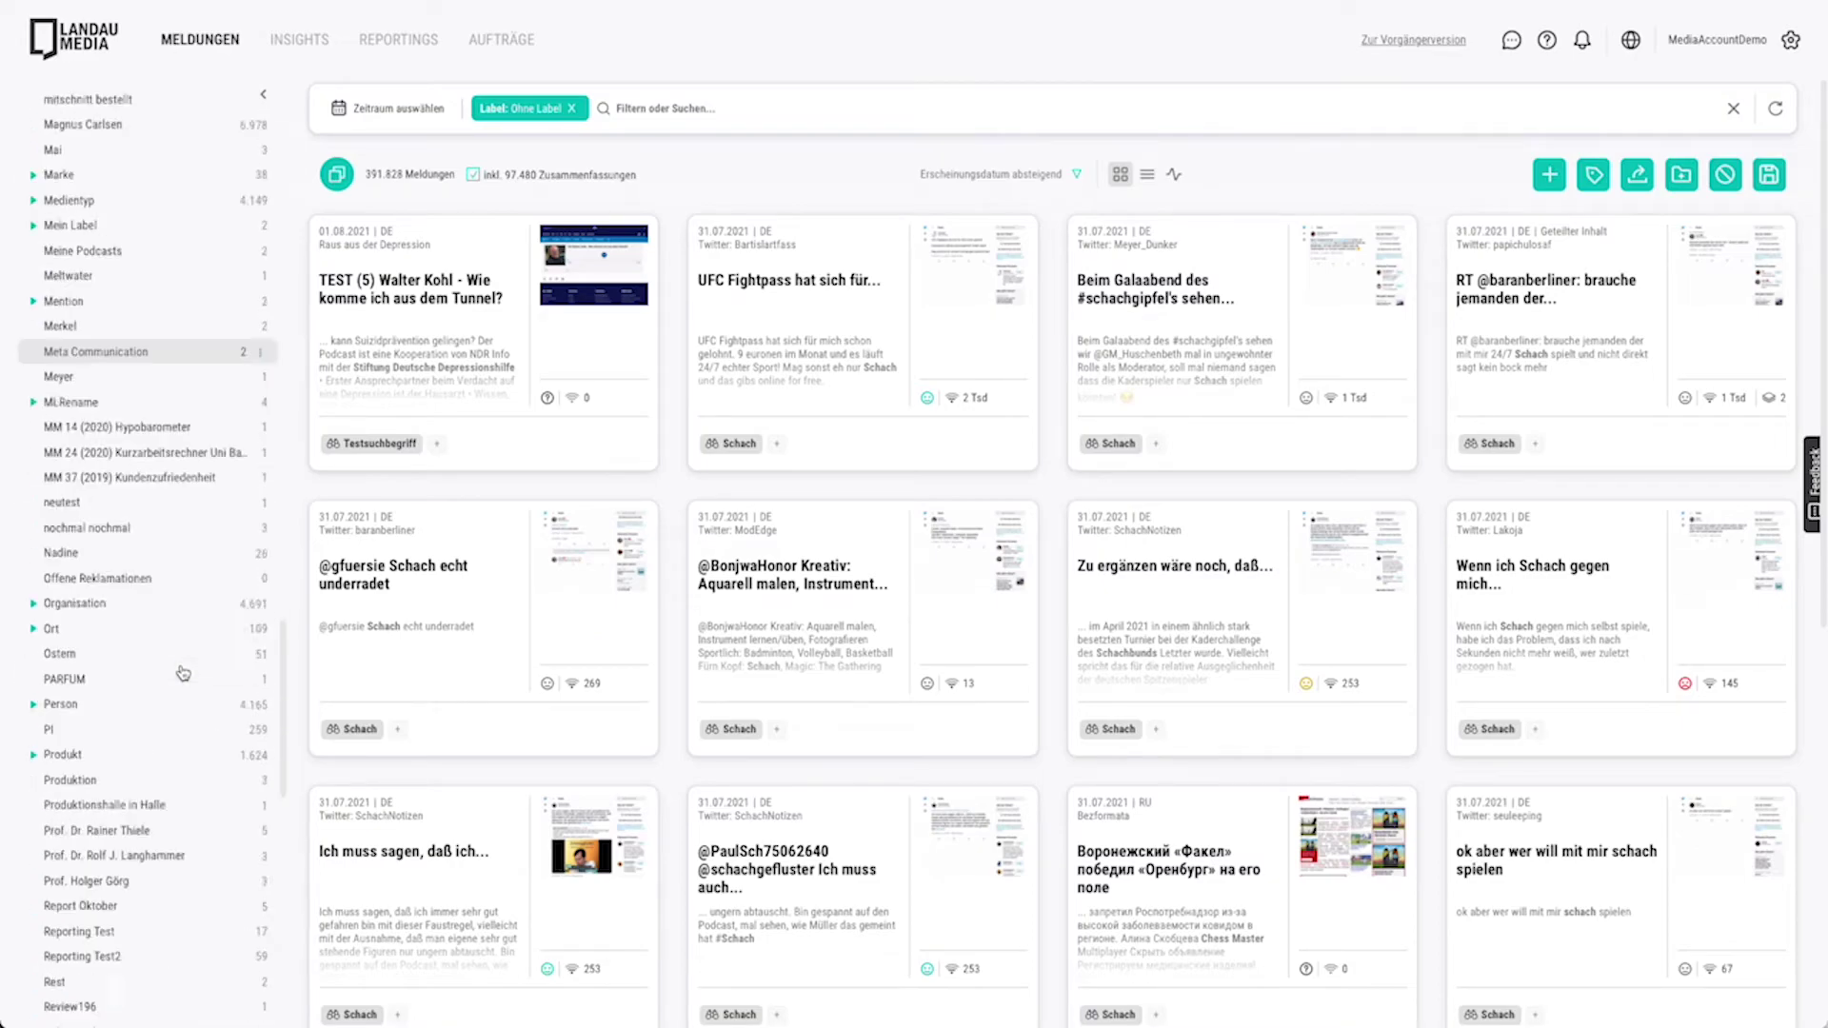
{"action": "scroll", "coordinate": [181, 714], "scroll_direction": "down", "scroll_amount": 10}
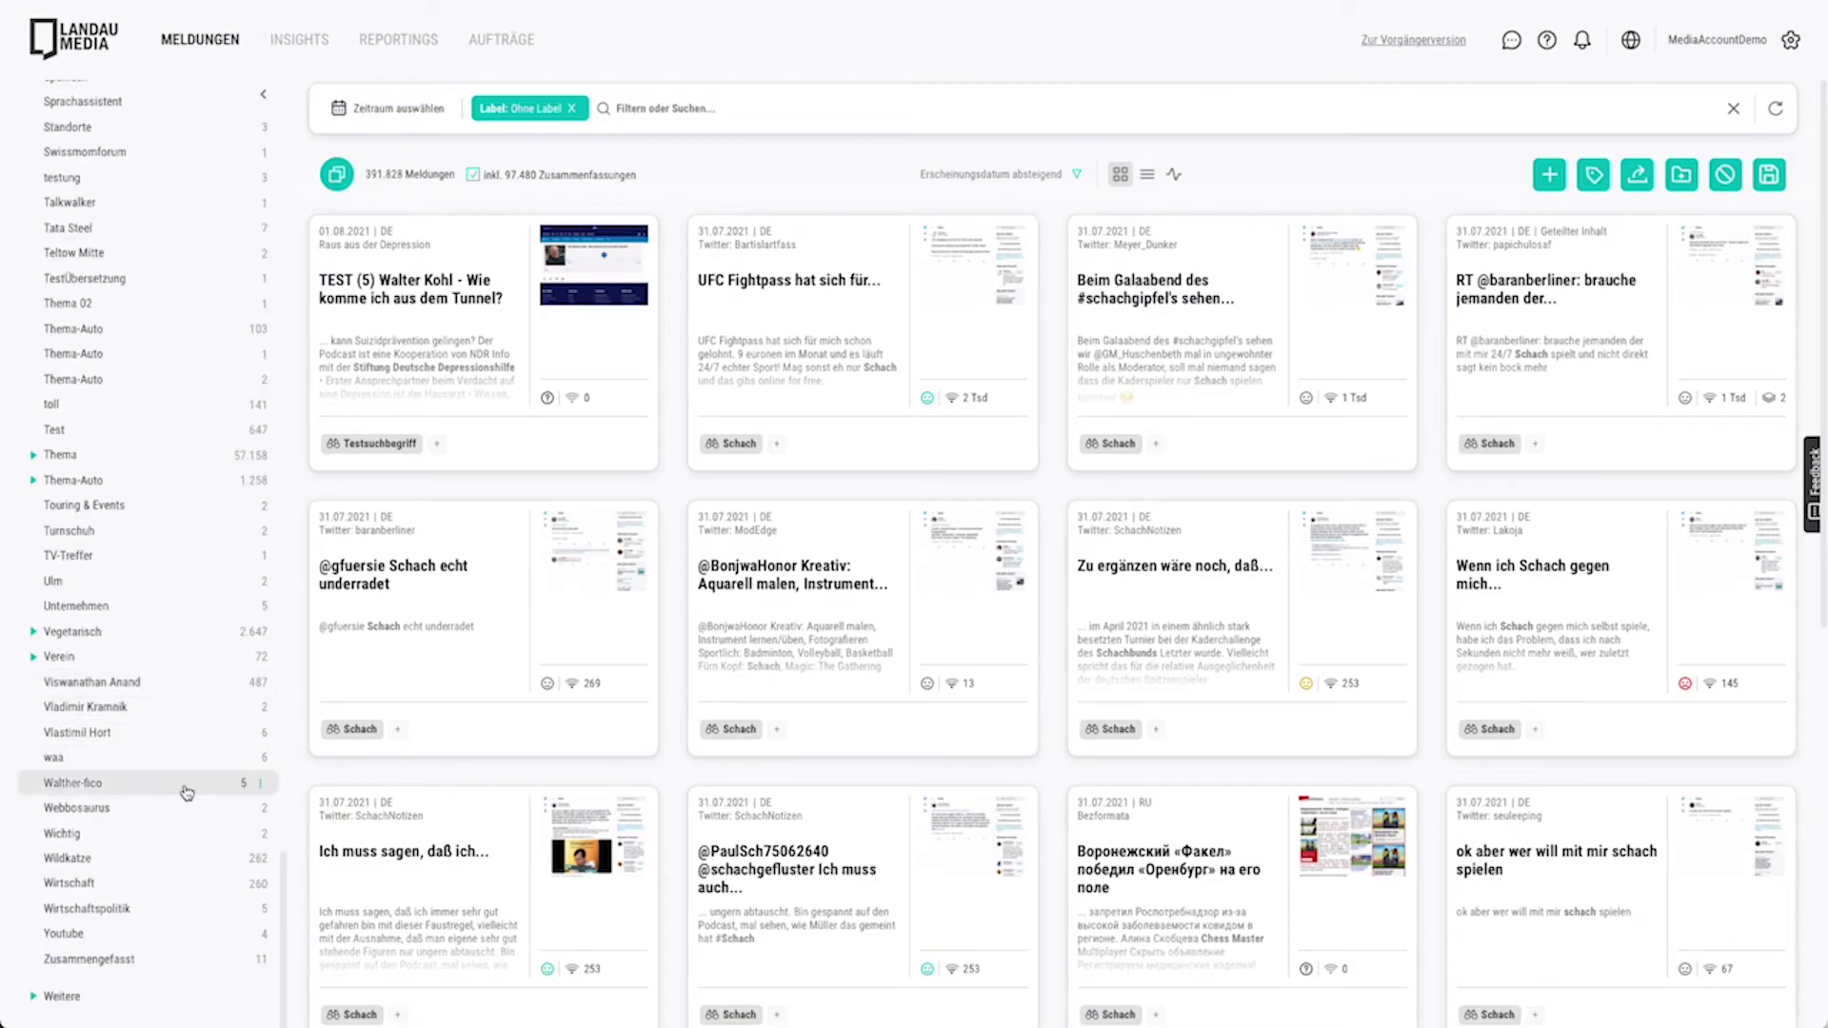
{"action": "left_click", "coordinate": [74, 996]}
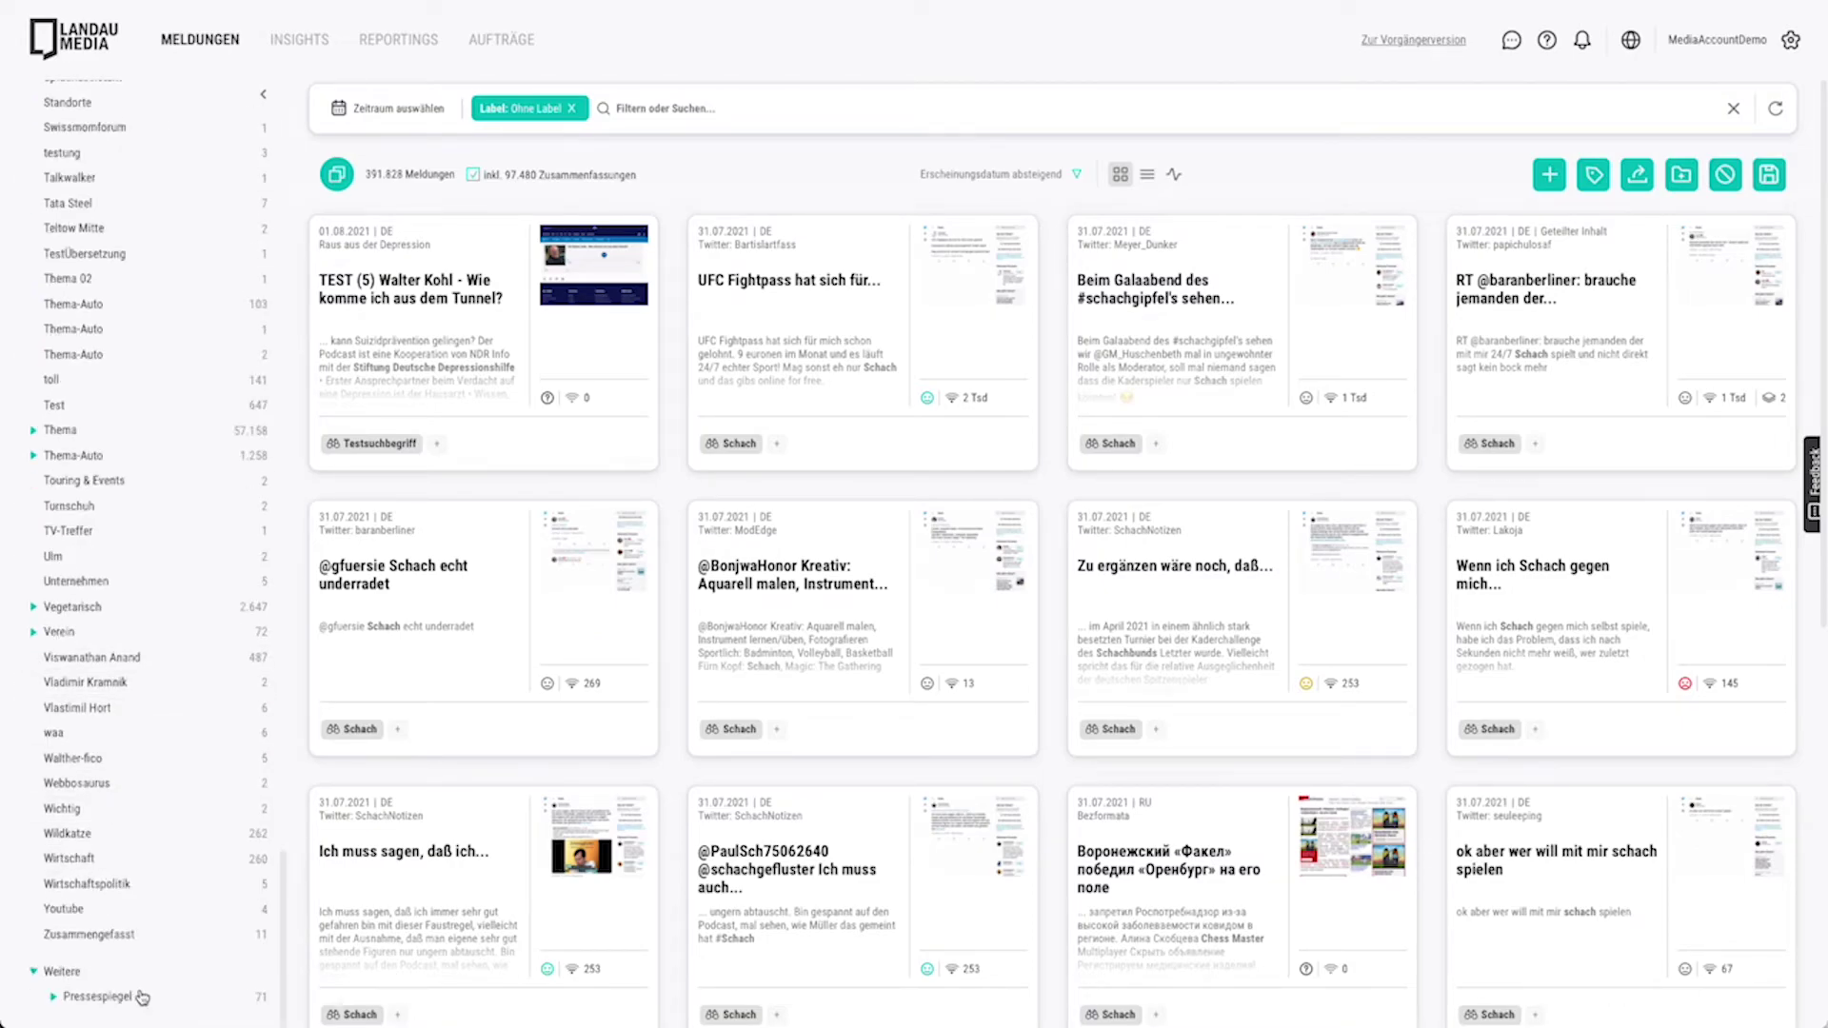
{"action": "left_click", "coordinate": [59, 997]}
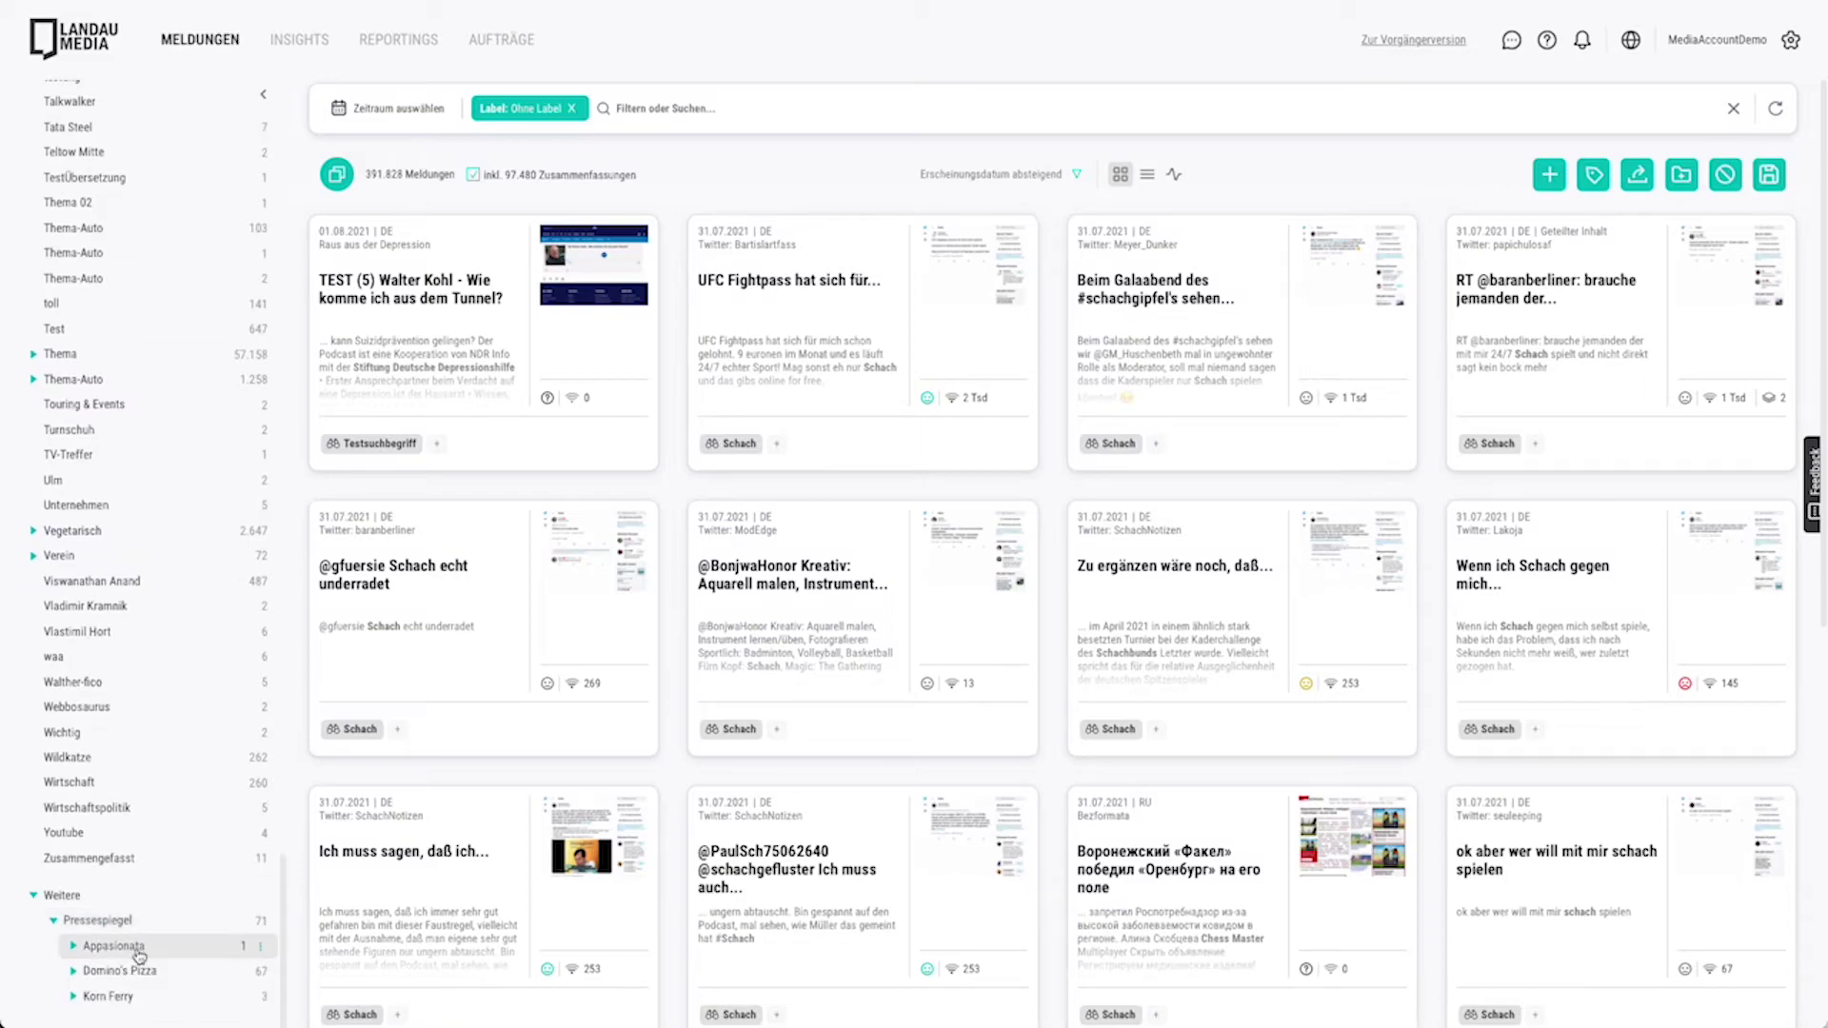
{"action": "left_click", "coordinate": [63, 897]}
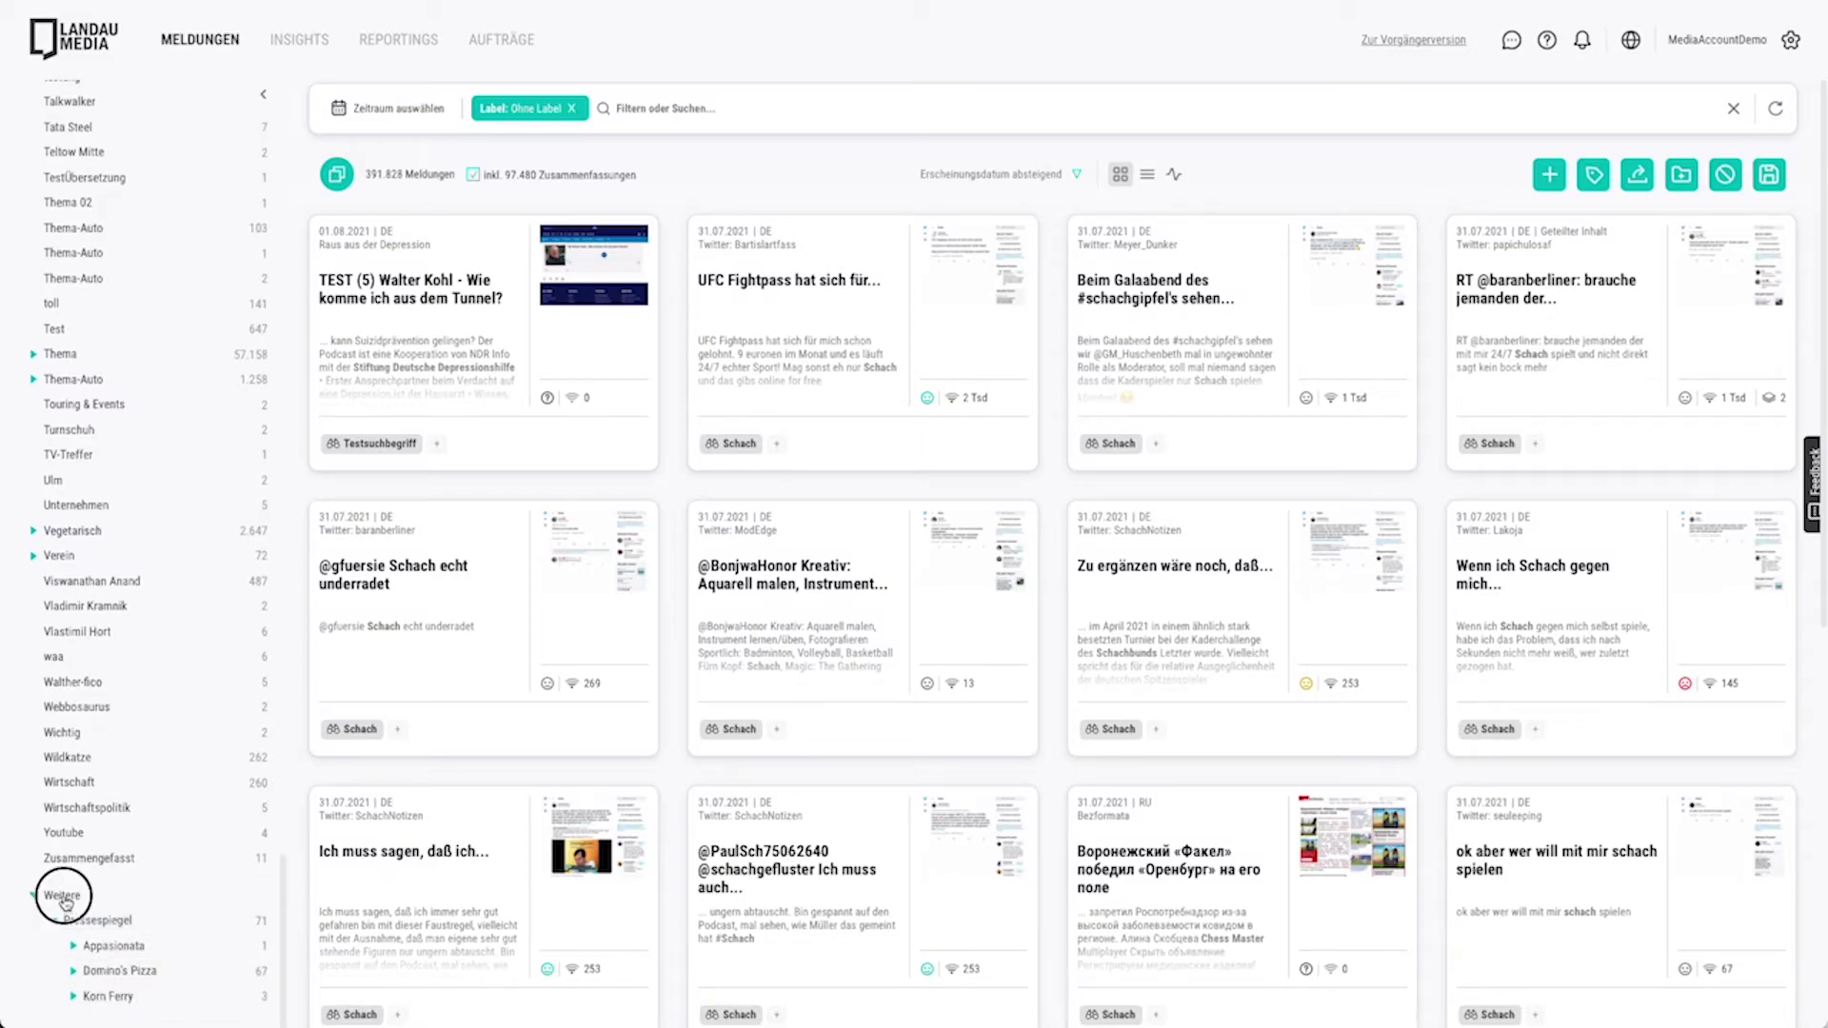
{"action": "scroll", "coordinate": [204, 714], "scroll_direction": "up", "scroll_amount": 20}
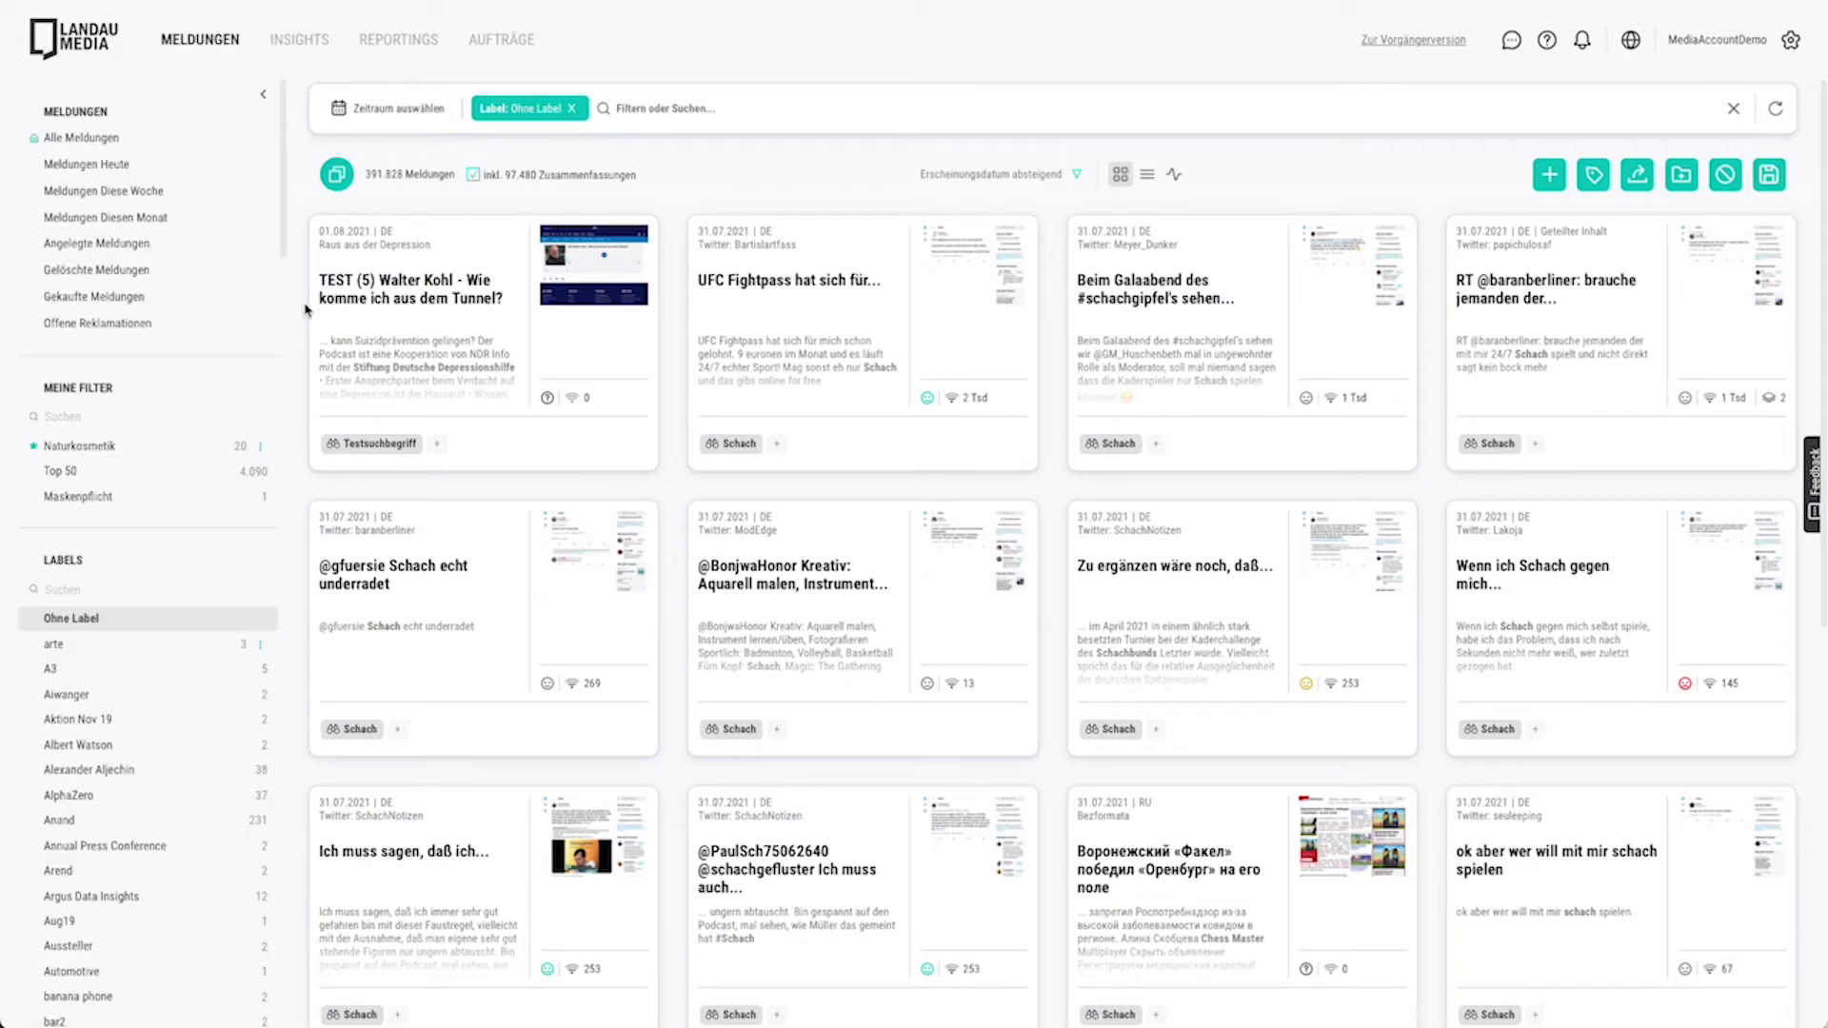
Collapse the navigation sidebar, reveal it temporarily over the messages, and pin it open again
{"action": "left_click", "coordinate": [264, 99]}
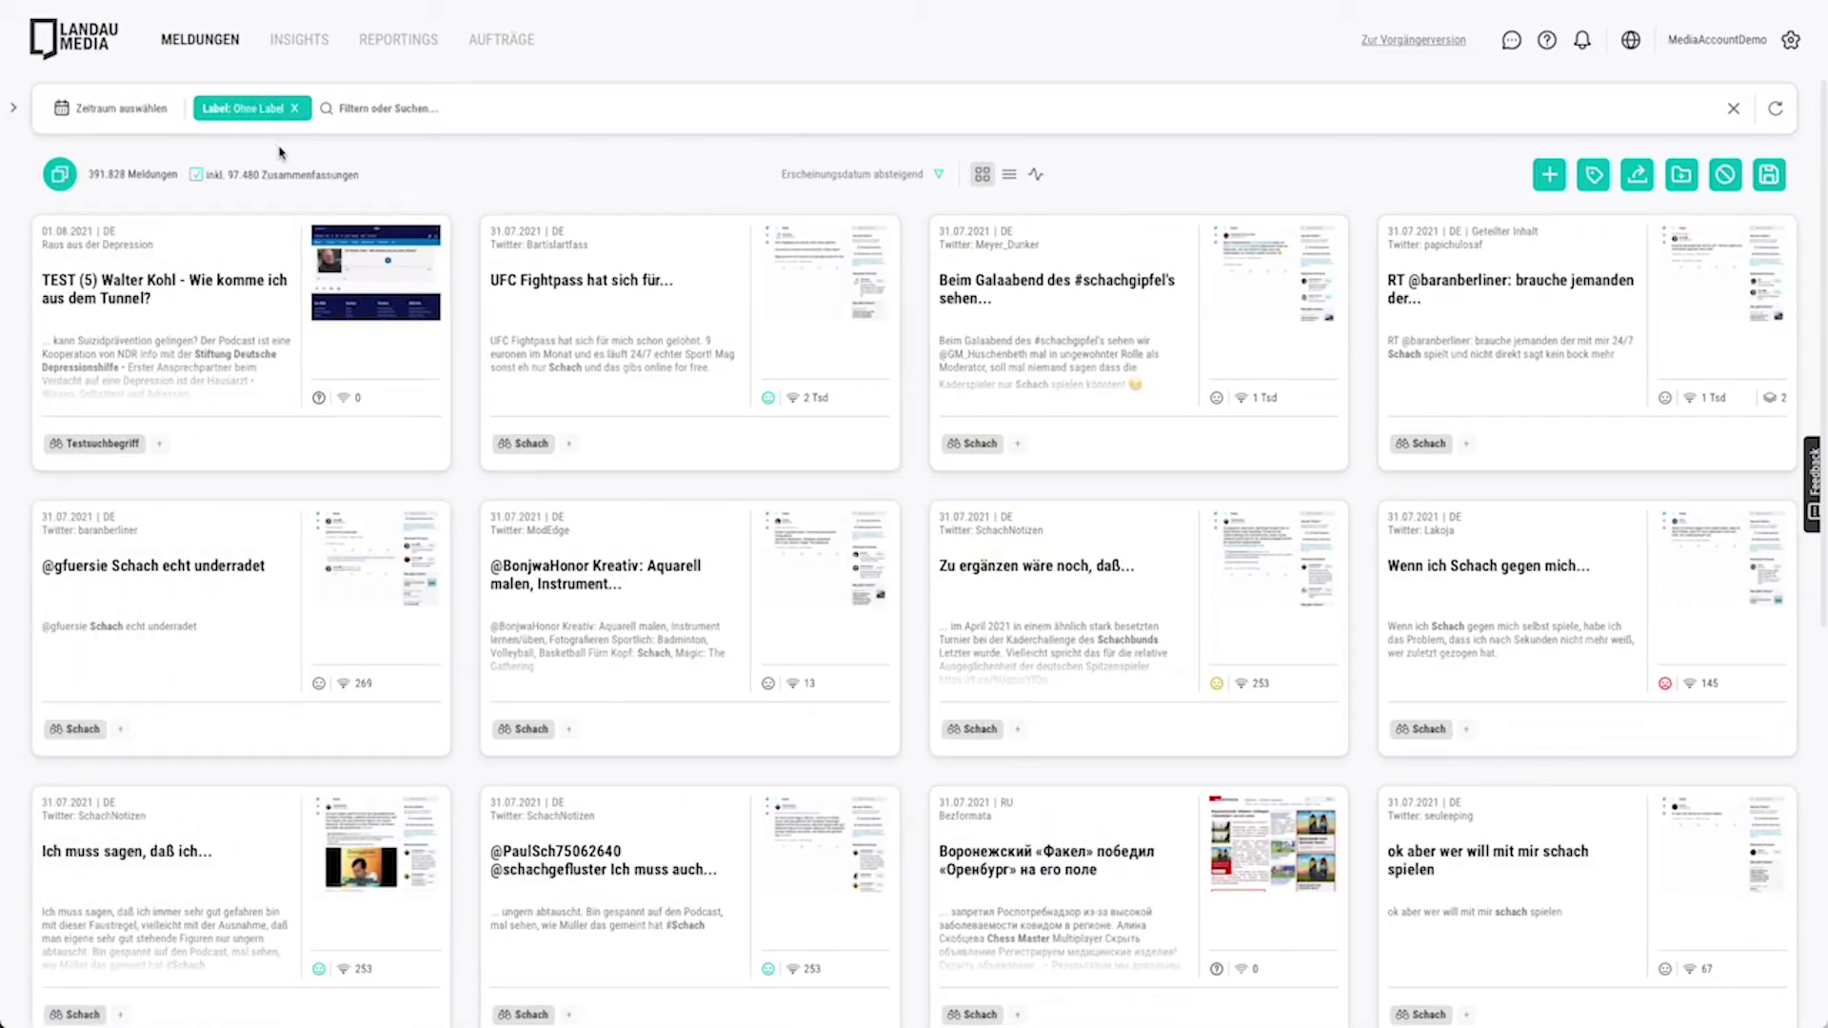
{"action": "mouse_move", "coordinate": [17, 288]}
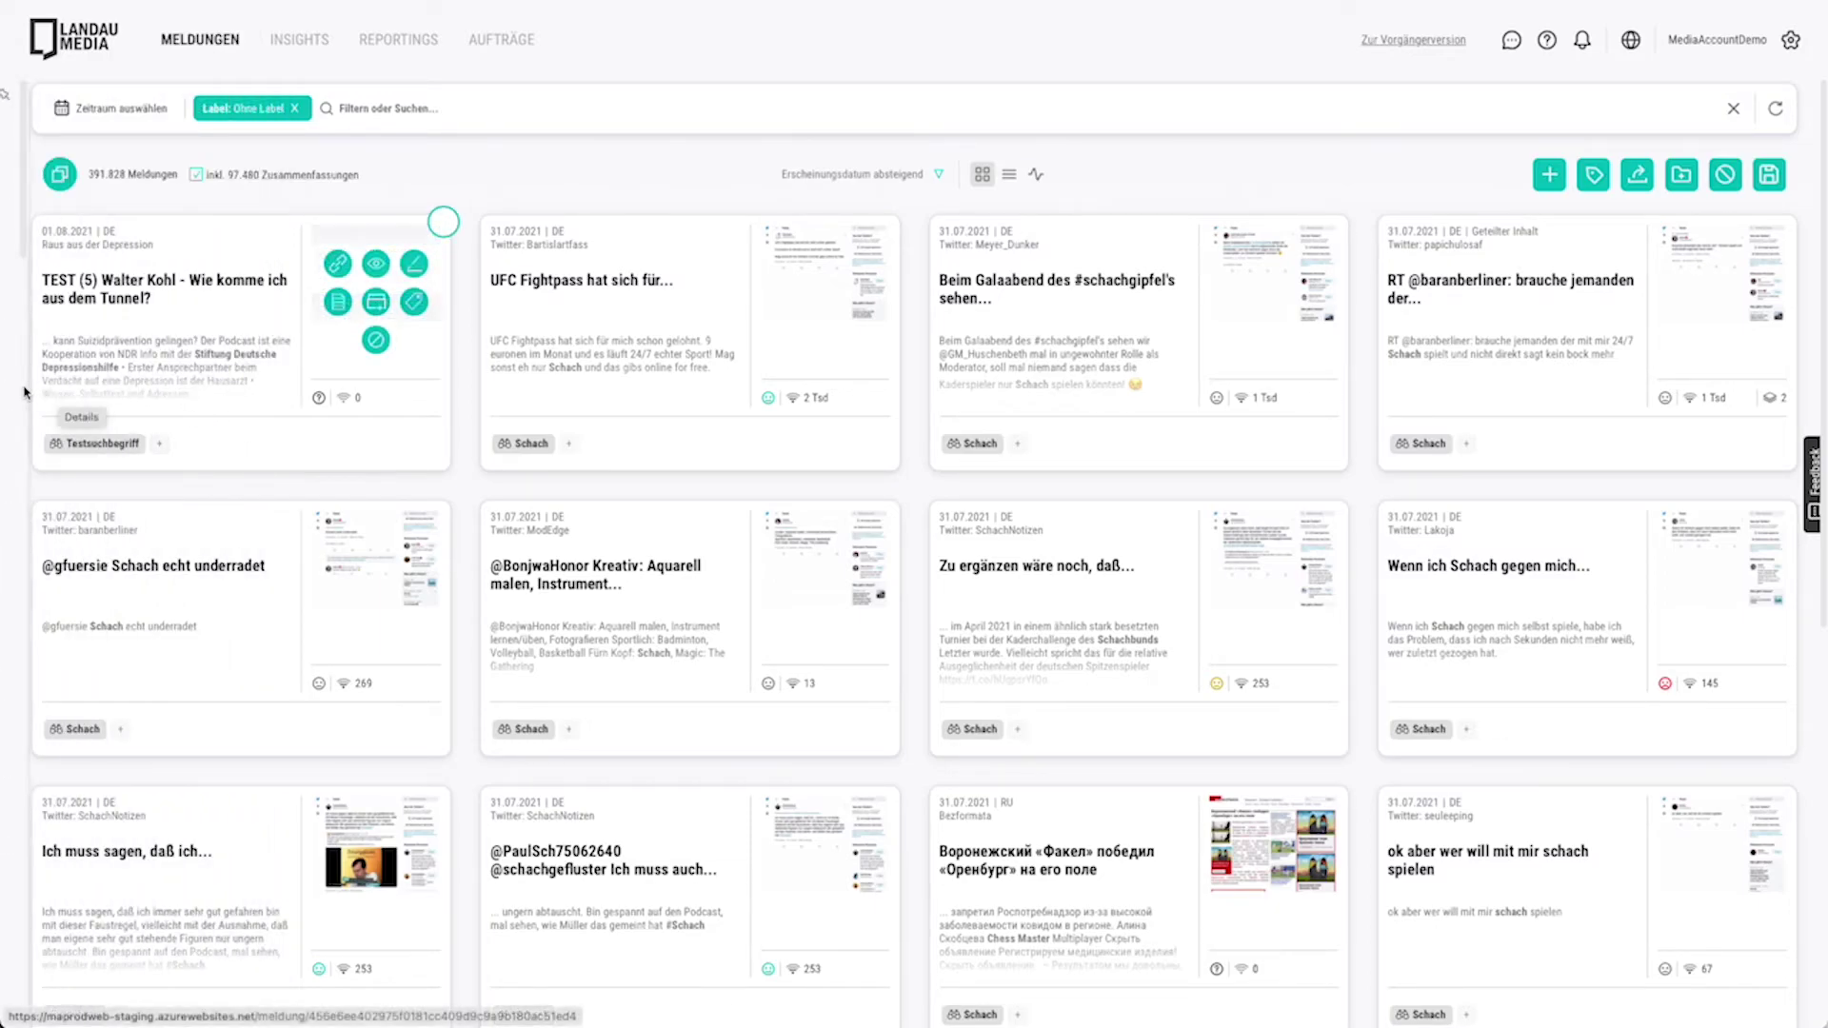
{"action": "mouse_move", "coordinate": [15, 390]}
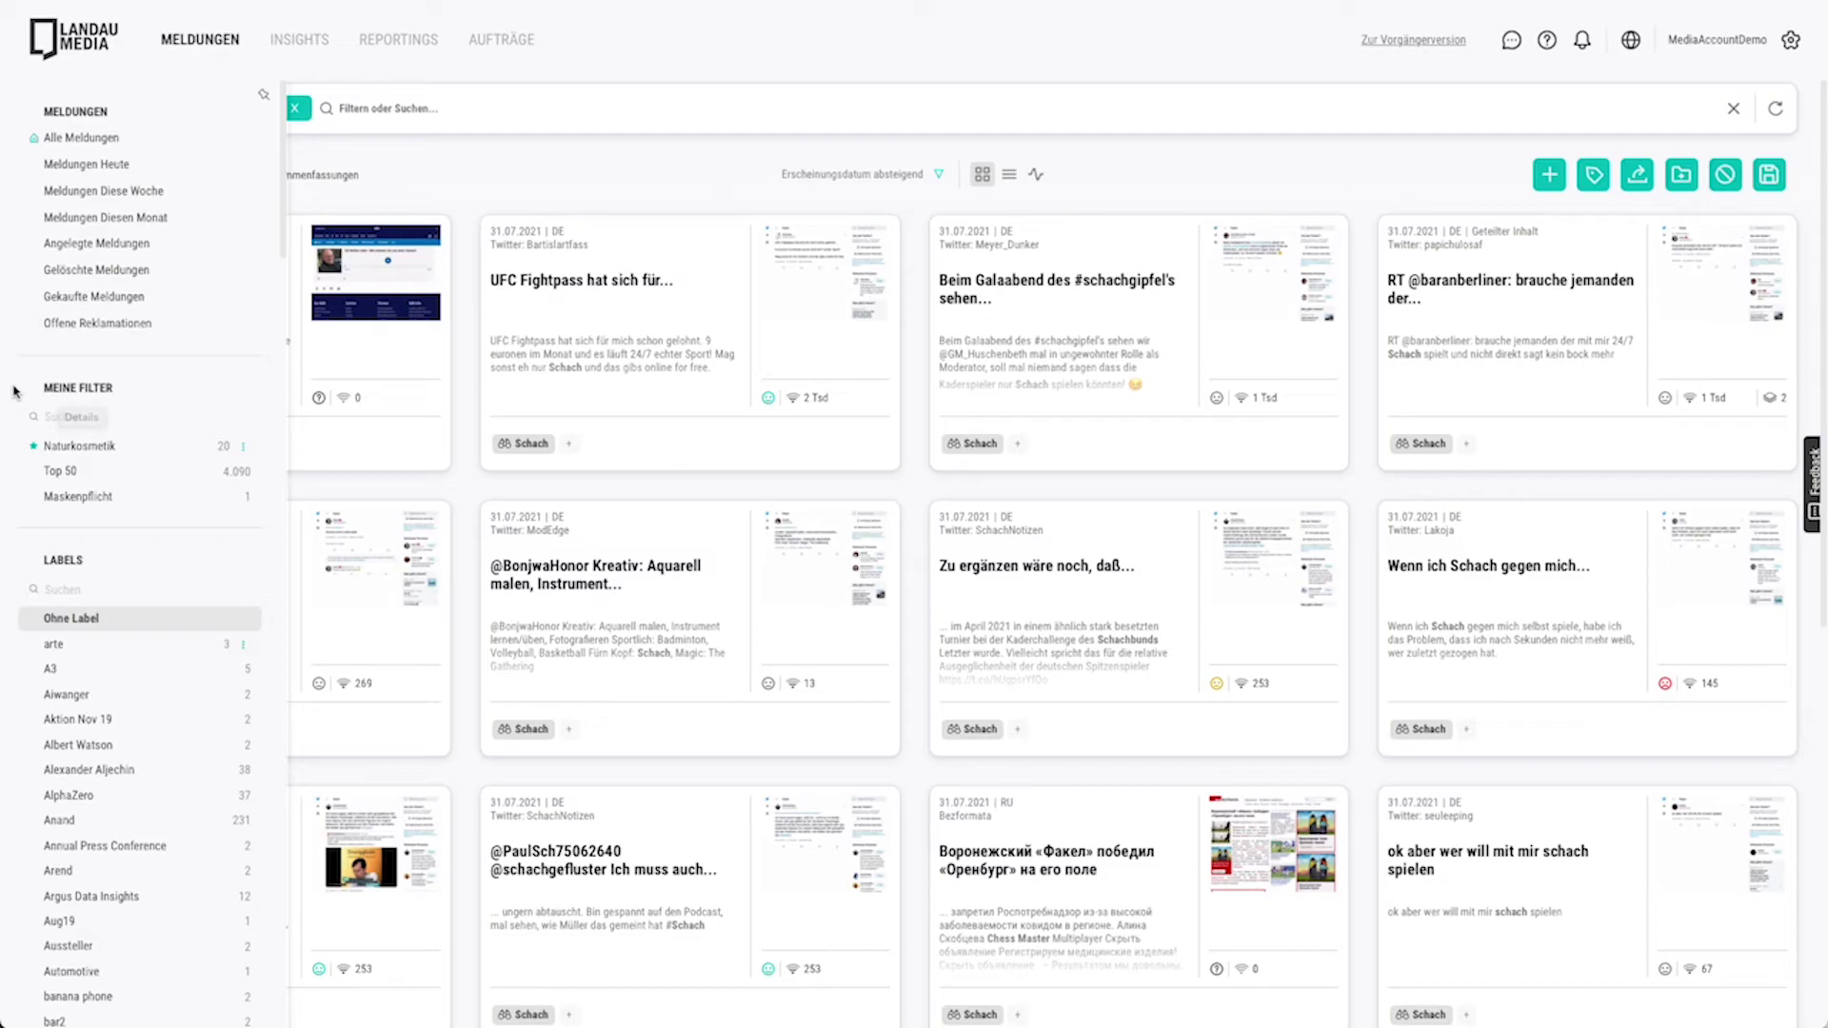
{"action": "left_click", "coordinate": [266, 101]}
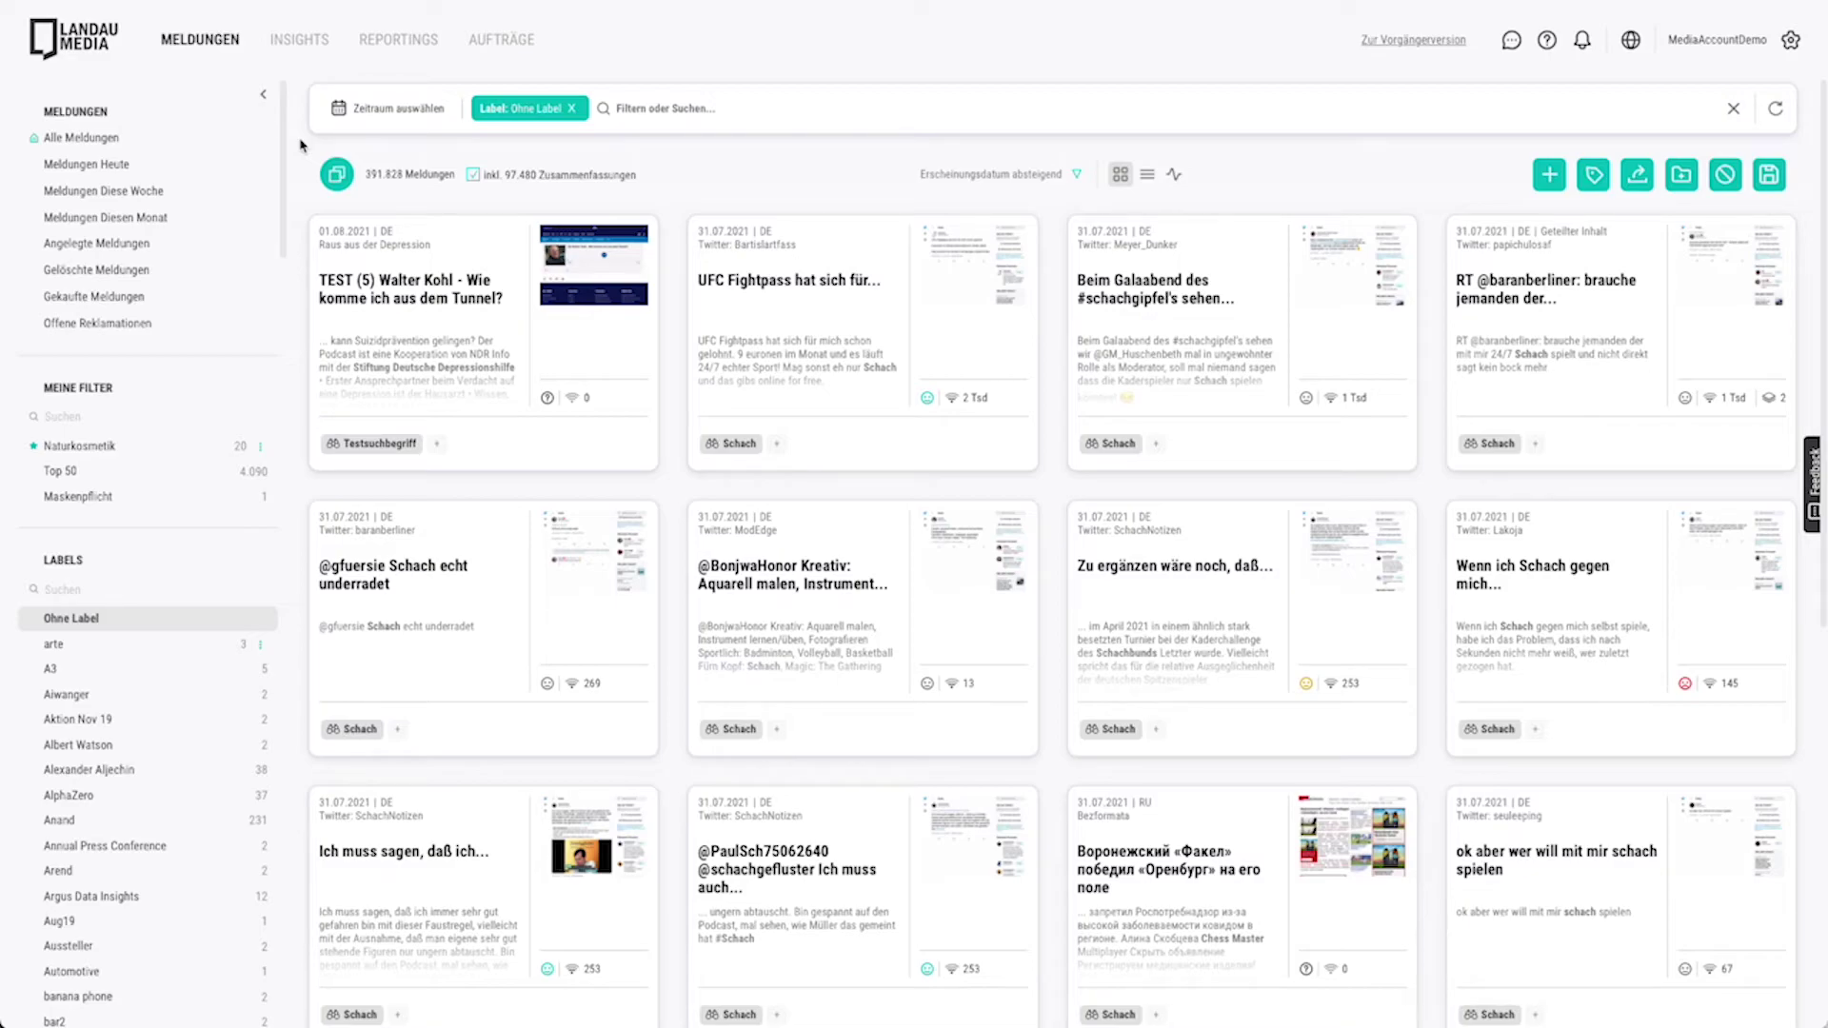
{"action": "left_click", "coordinate": [343, 189]}
{"action": "left_click", "coordinate": [343, 189]}
{"action": "left_click", "coordinate": [986, 181]}
{"action": "mouse_move", "coordinate": [1801, 230]}
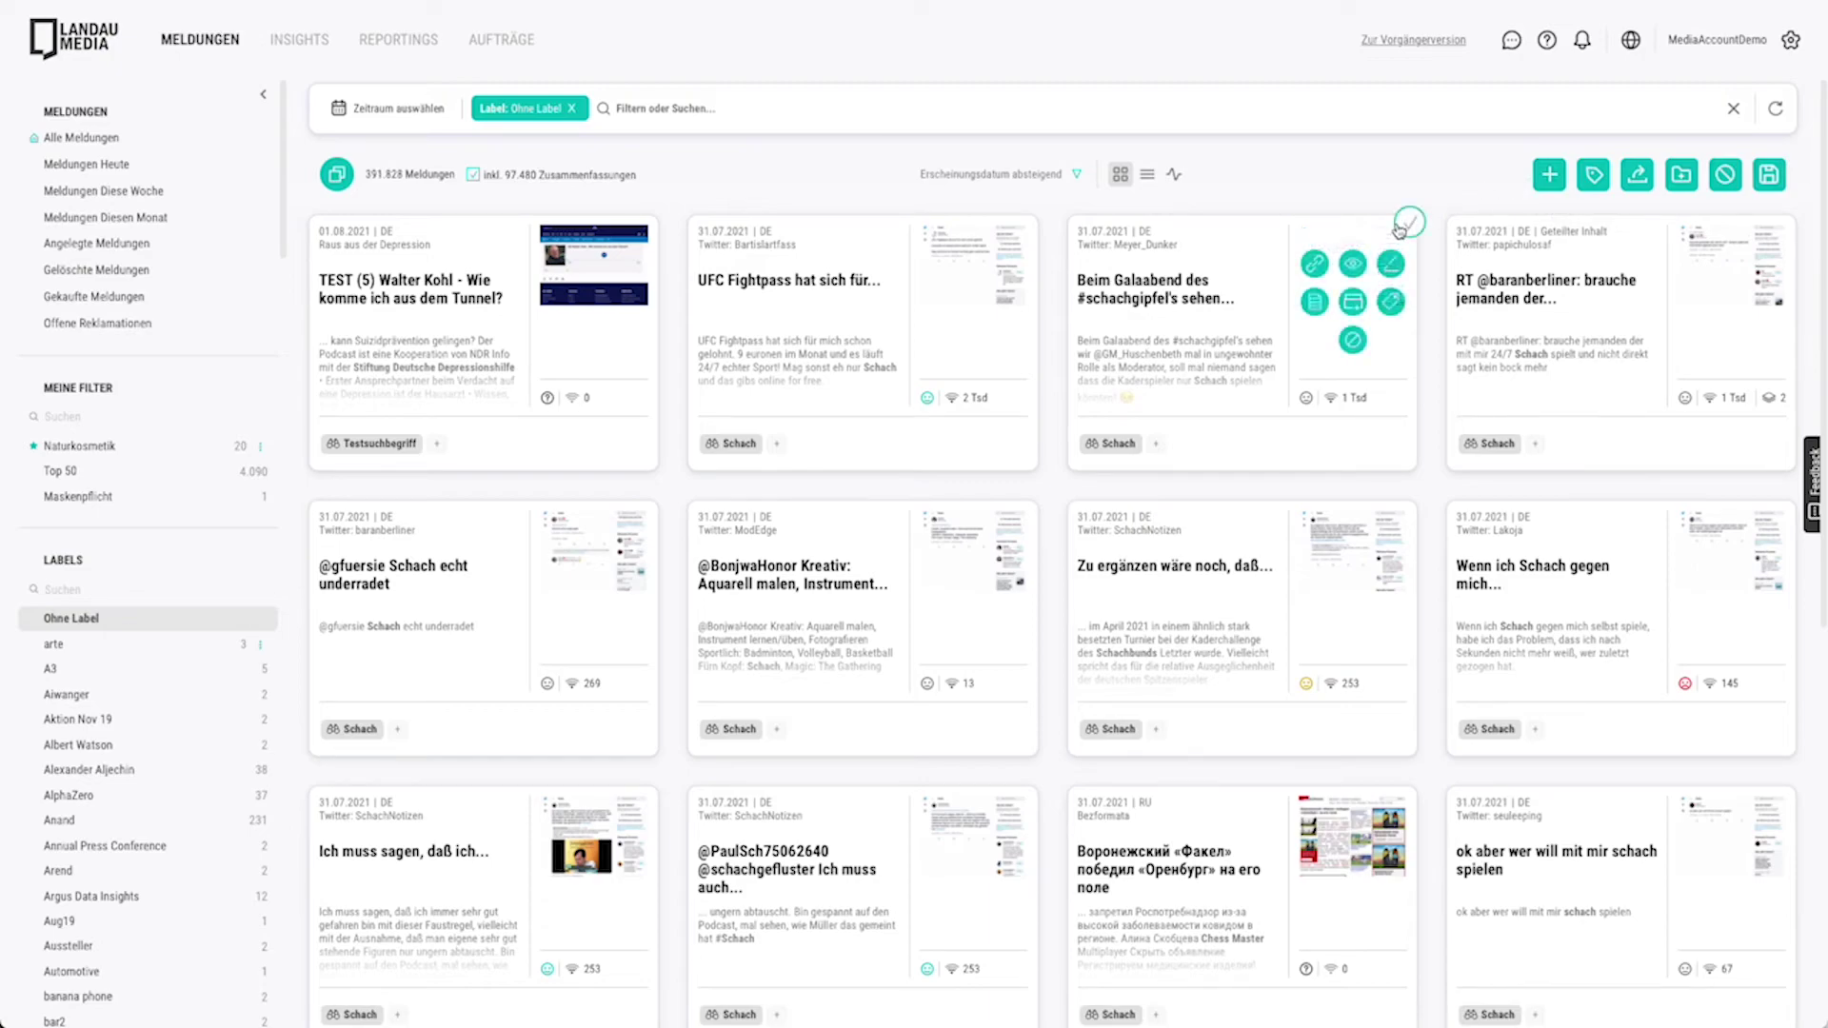
{"action": "mouse_move", "coordinate": [992, 224]}
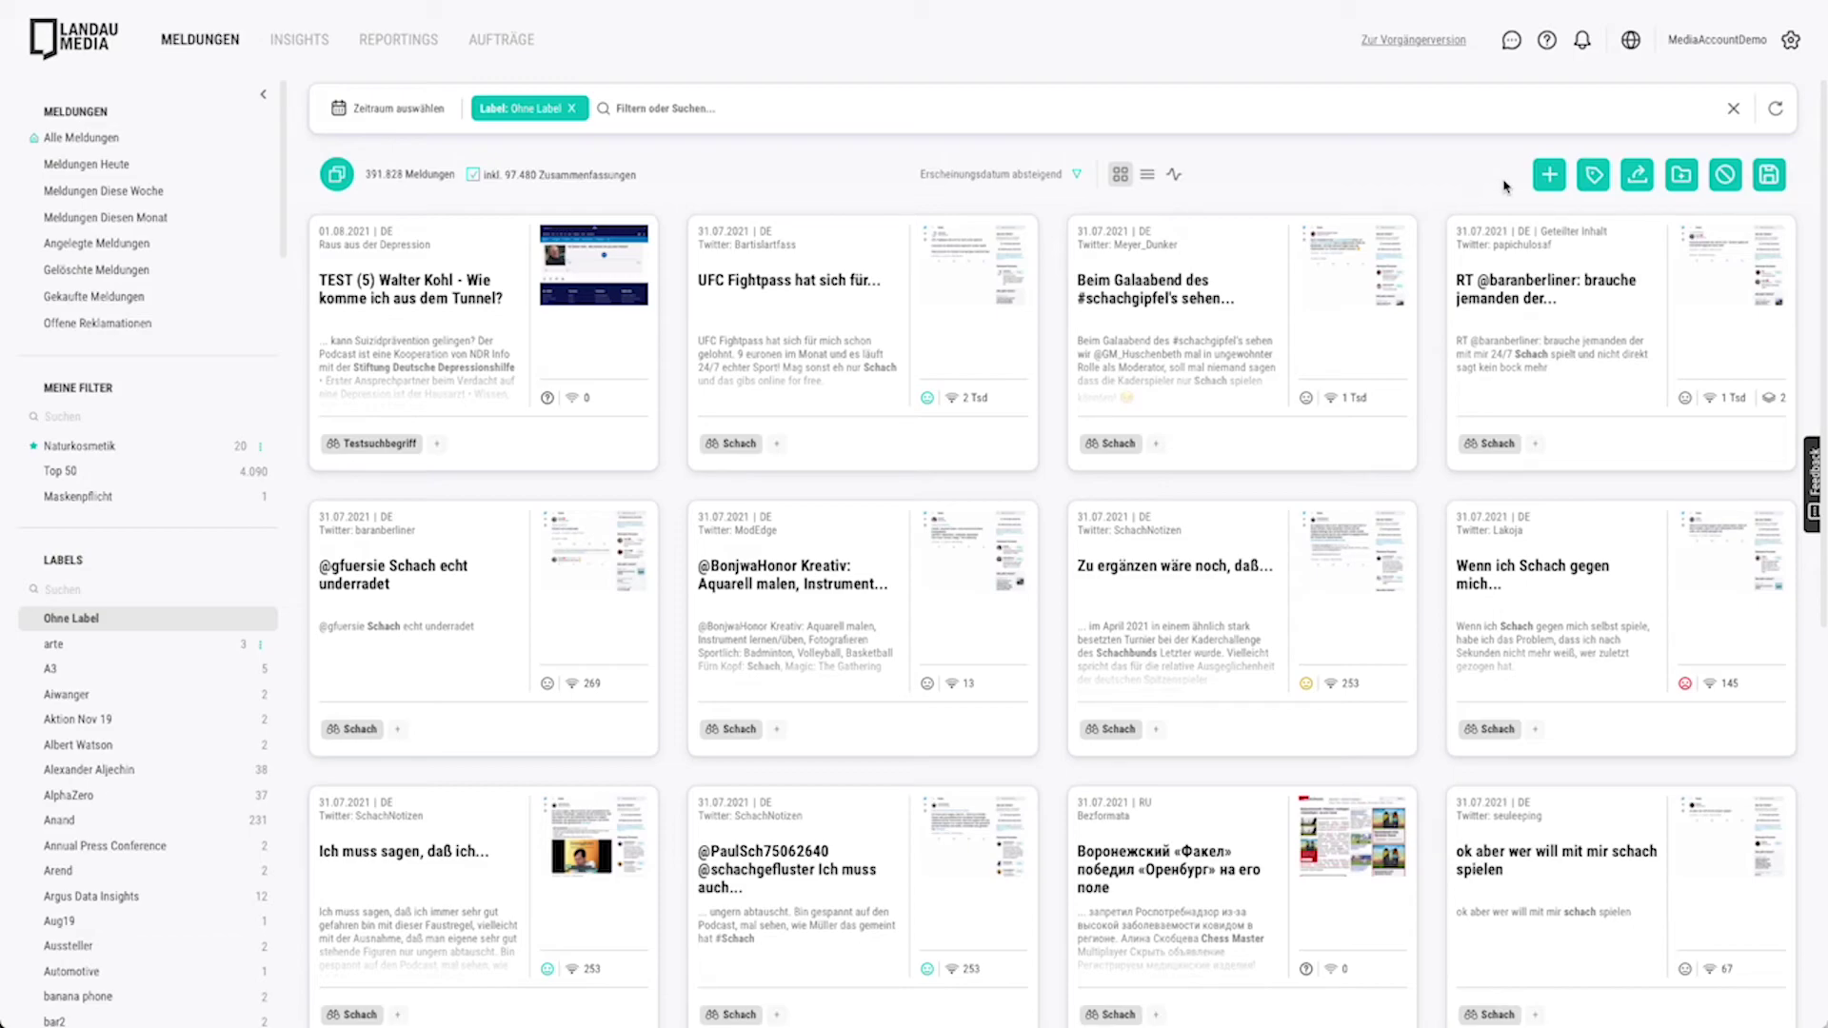
Examine the labels offered for assignment to the filtered messages and close the list without assigning any
{"action": "left_click", "coordinate": [1549, 175]}
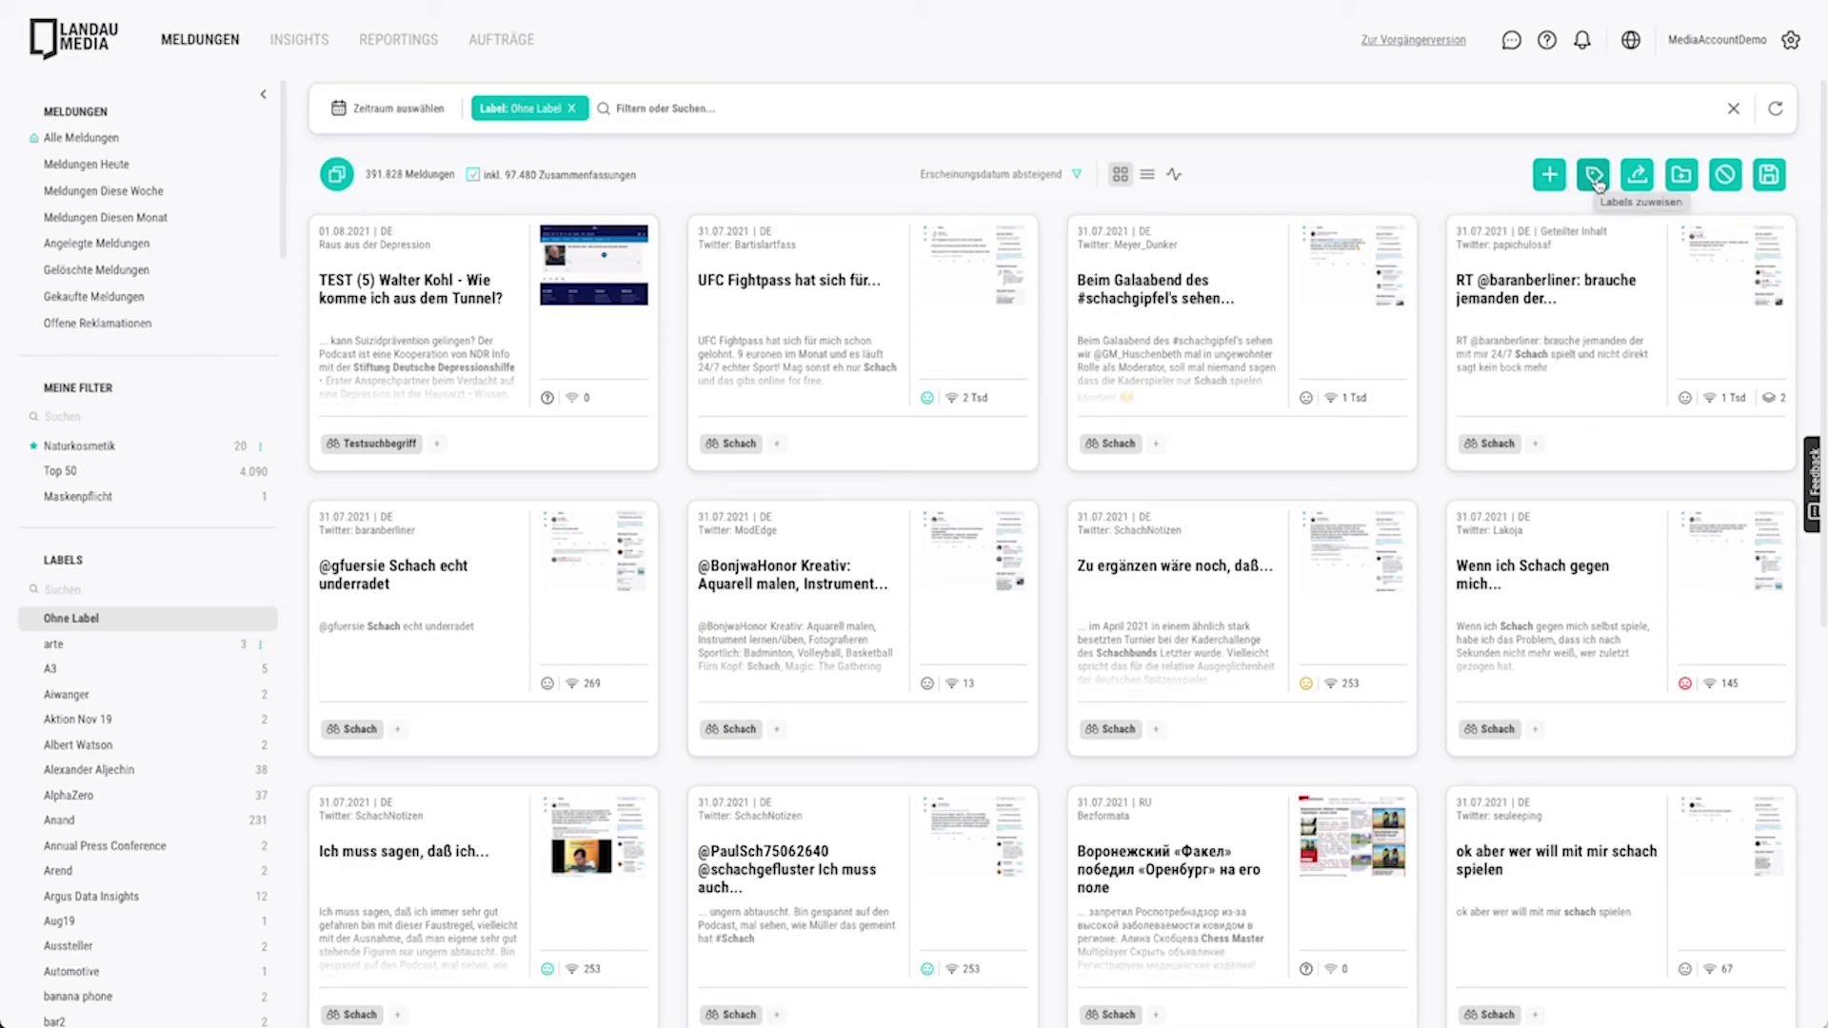
{"action": "left_click", "coordinate": [1595, 176]}
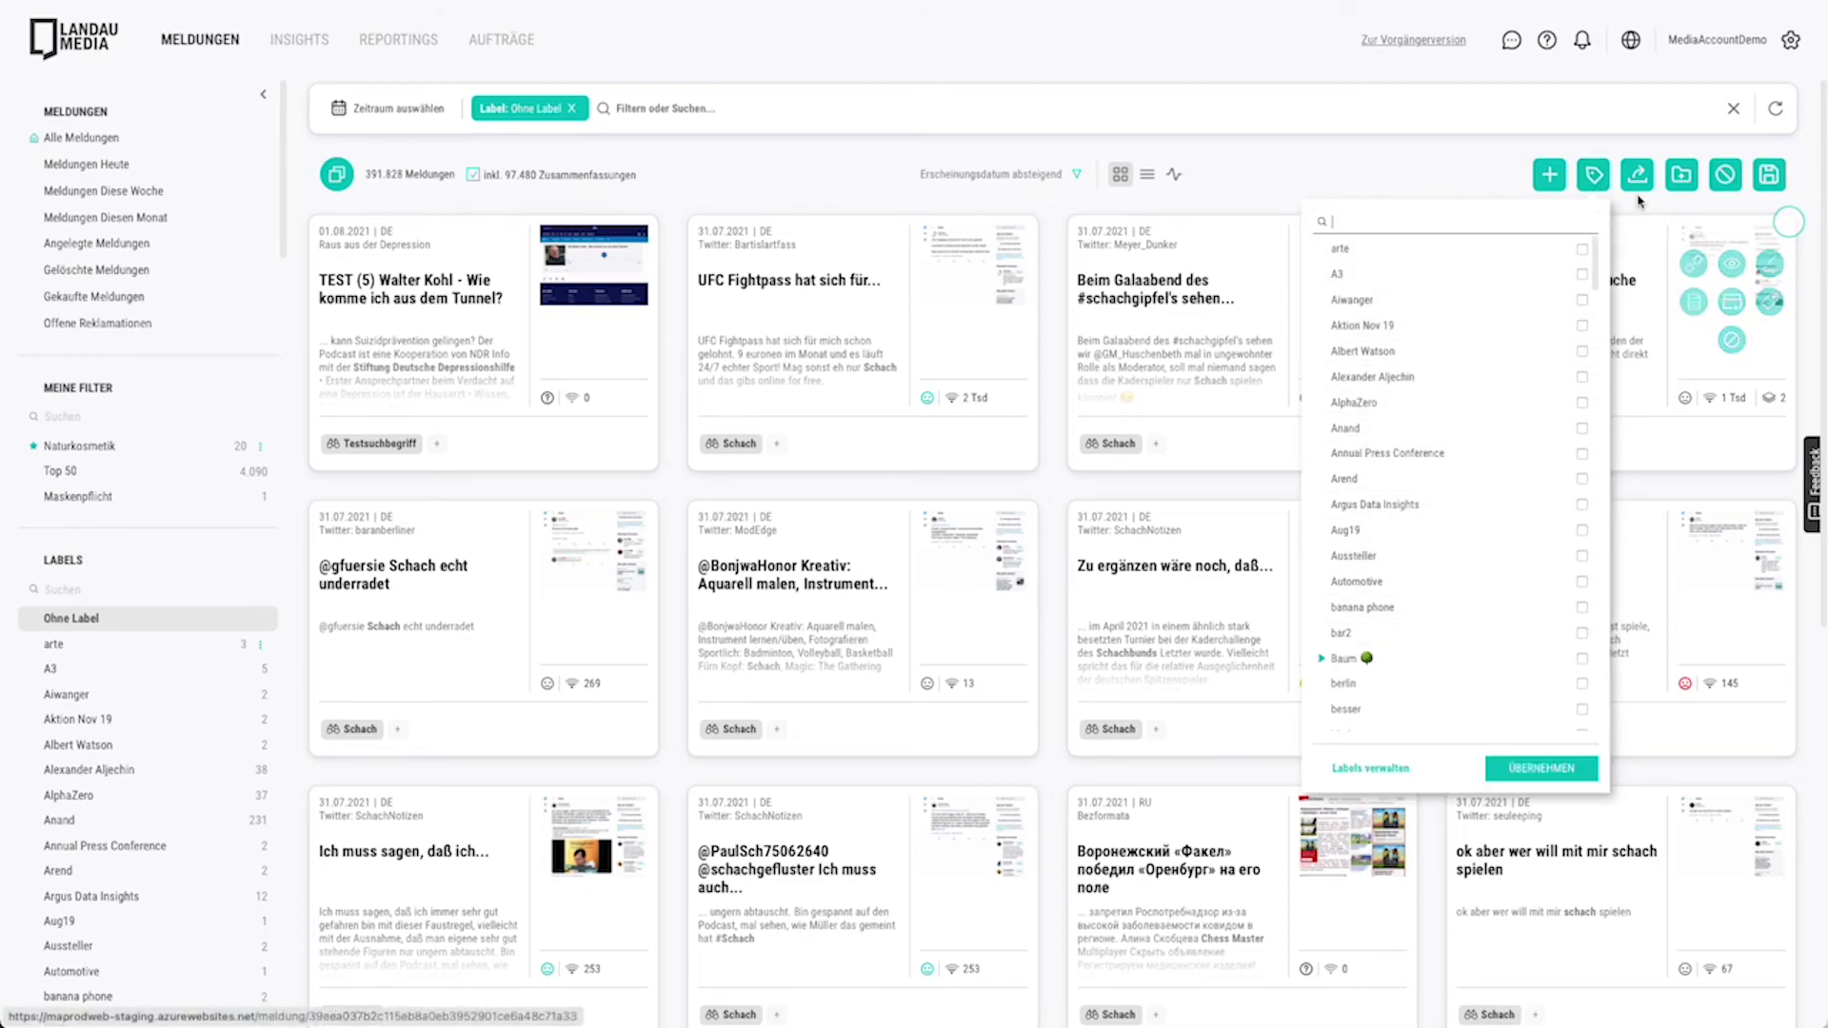
{"action": "left_click", "coordinate": [1516, 181]}
Examine the Exportieren & Versenden options for the filtered messages and close them without exporting or creating a link
{"action": "left_click", "coordinate": [1638, 174]}
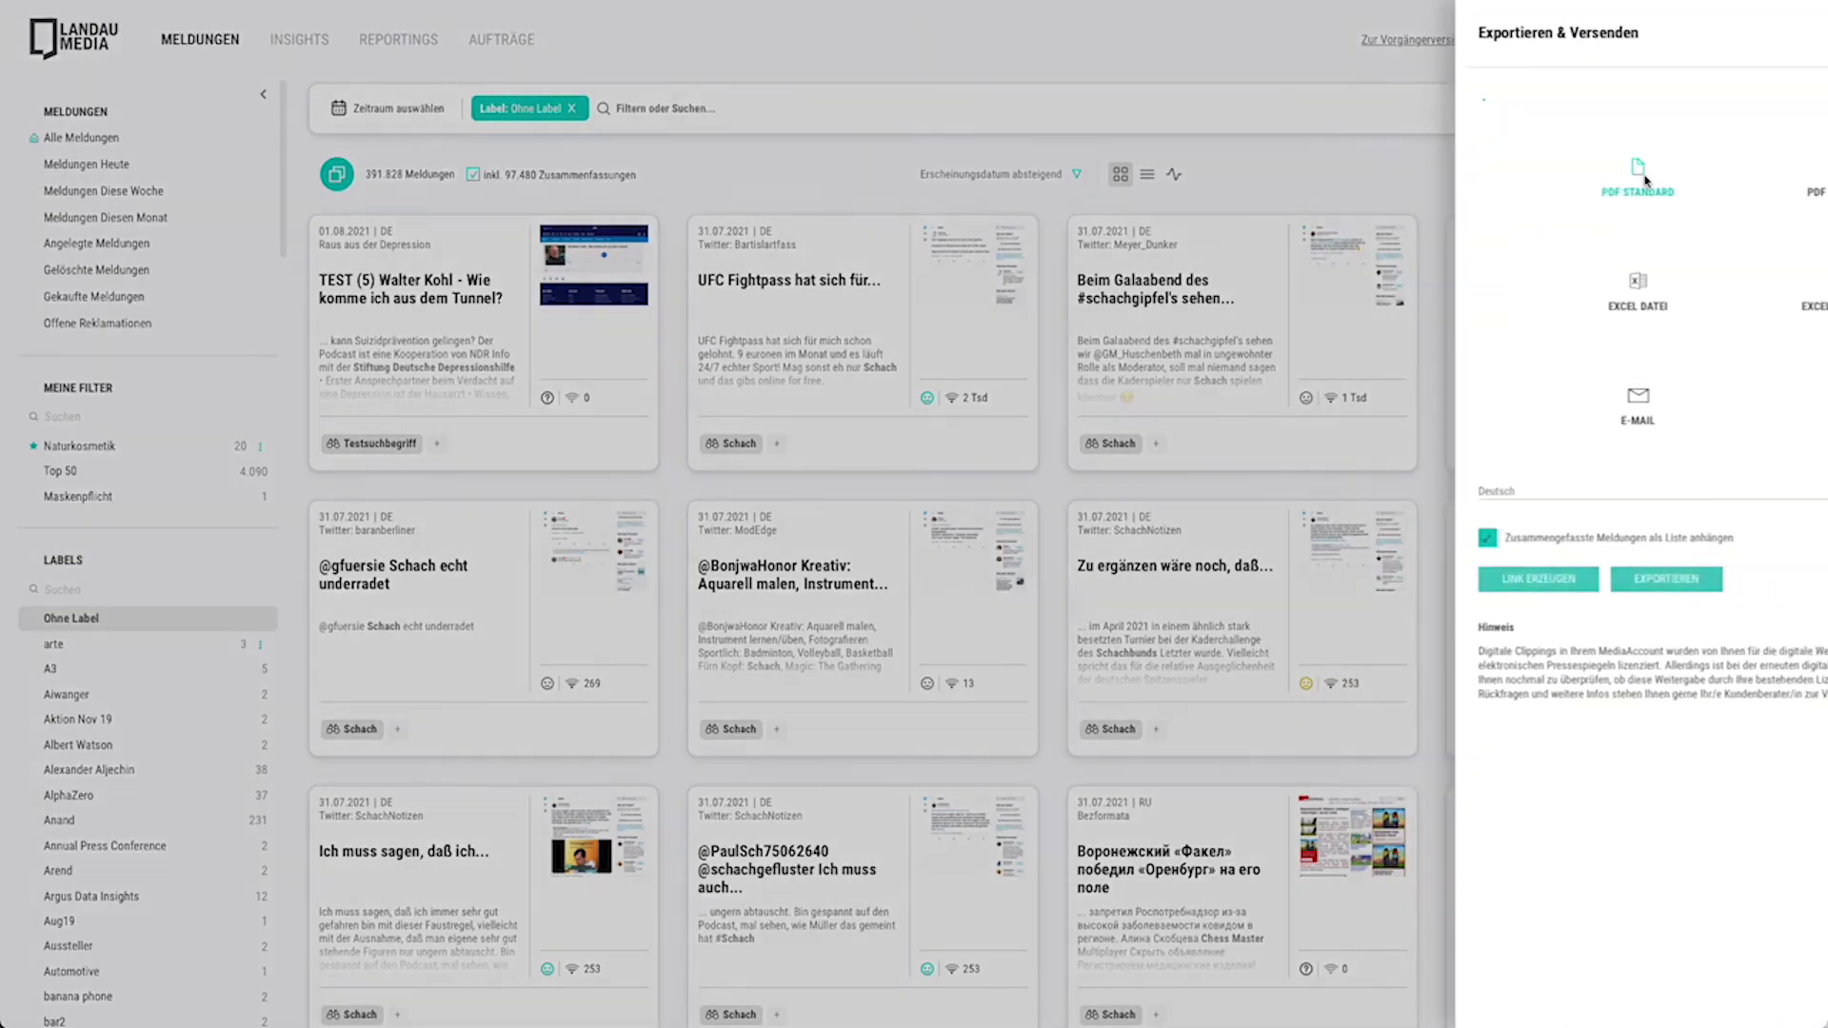
{"action": "left_click", "coordinate": [1454, 184]}
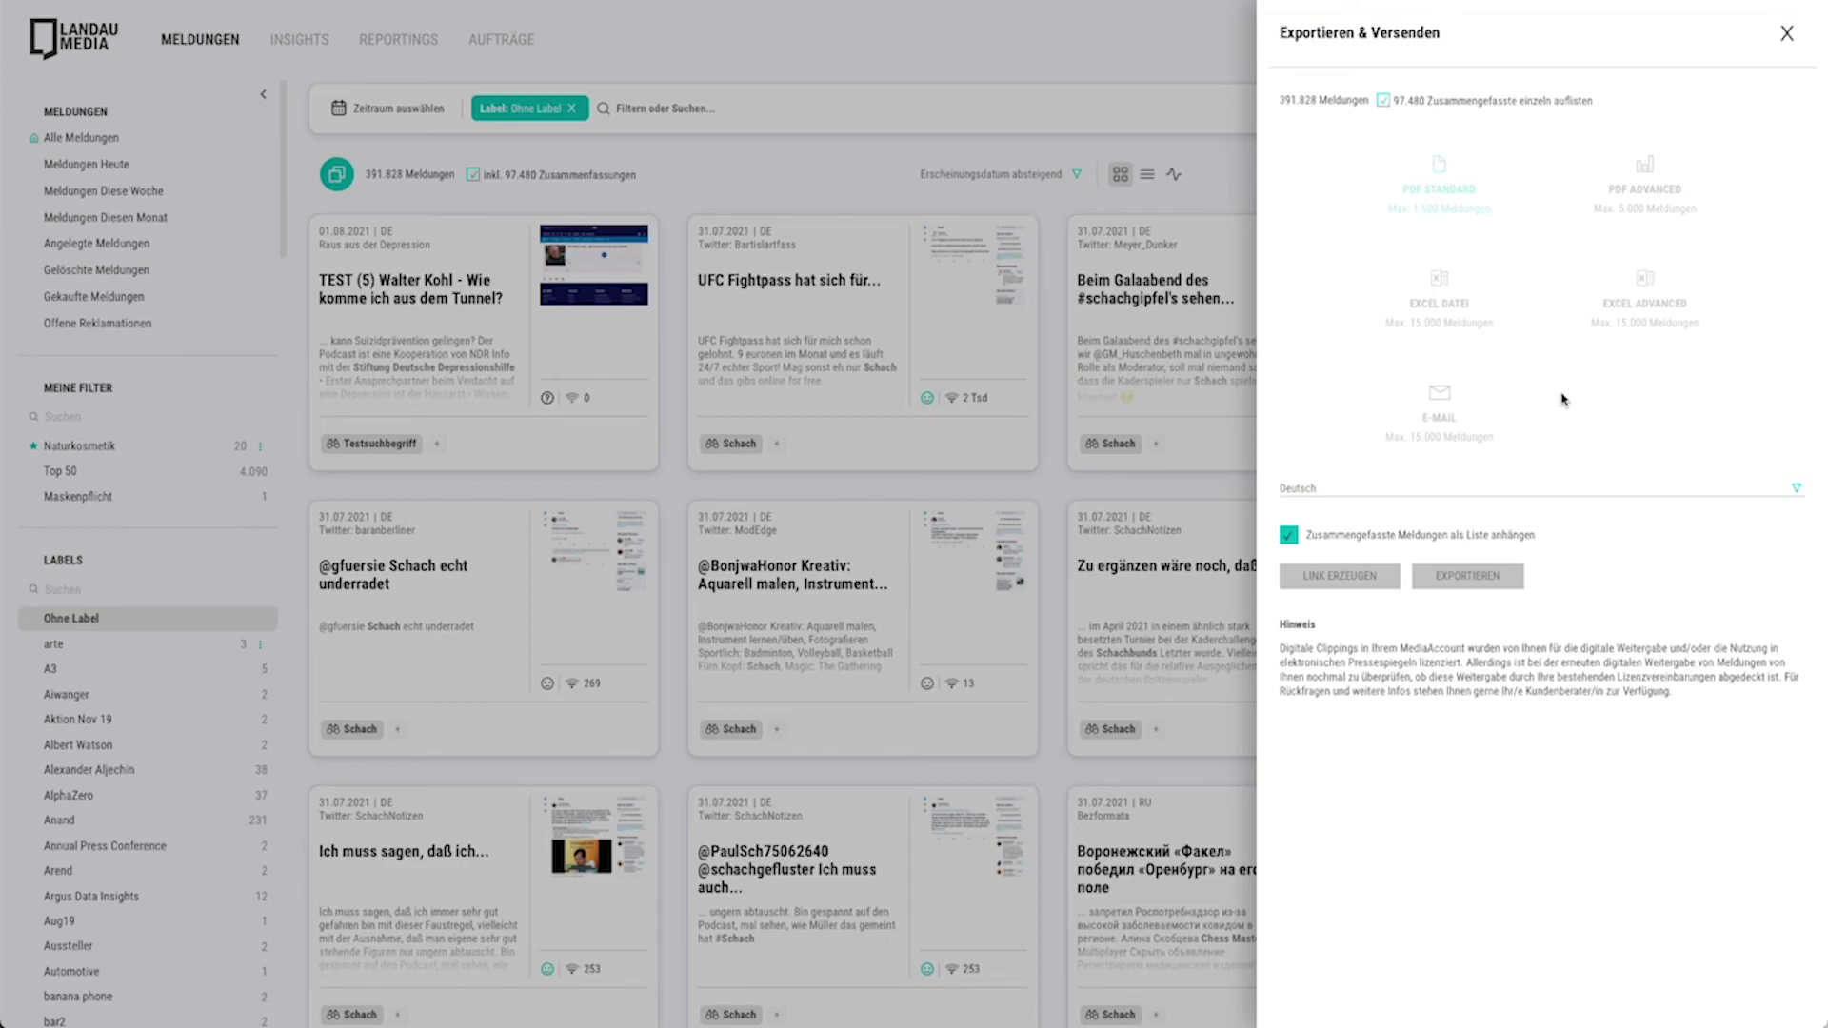
{"action": "left_click", "coordinate": [1787, 33]}
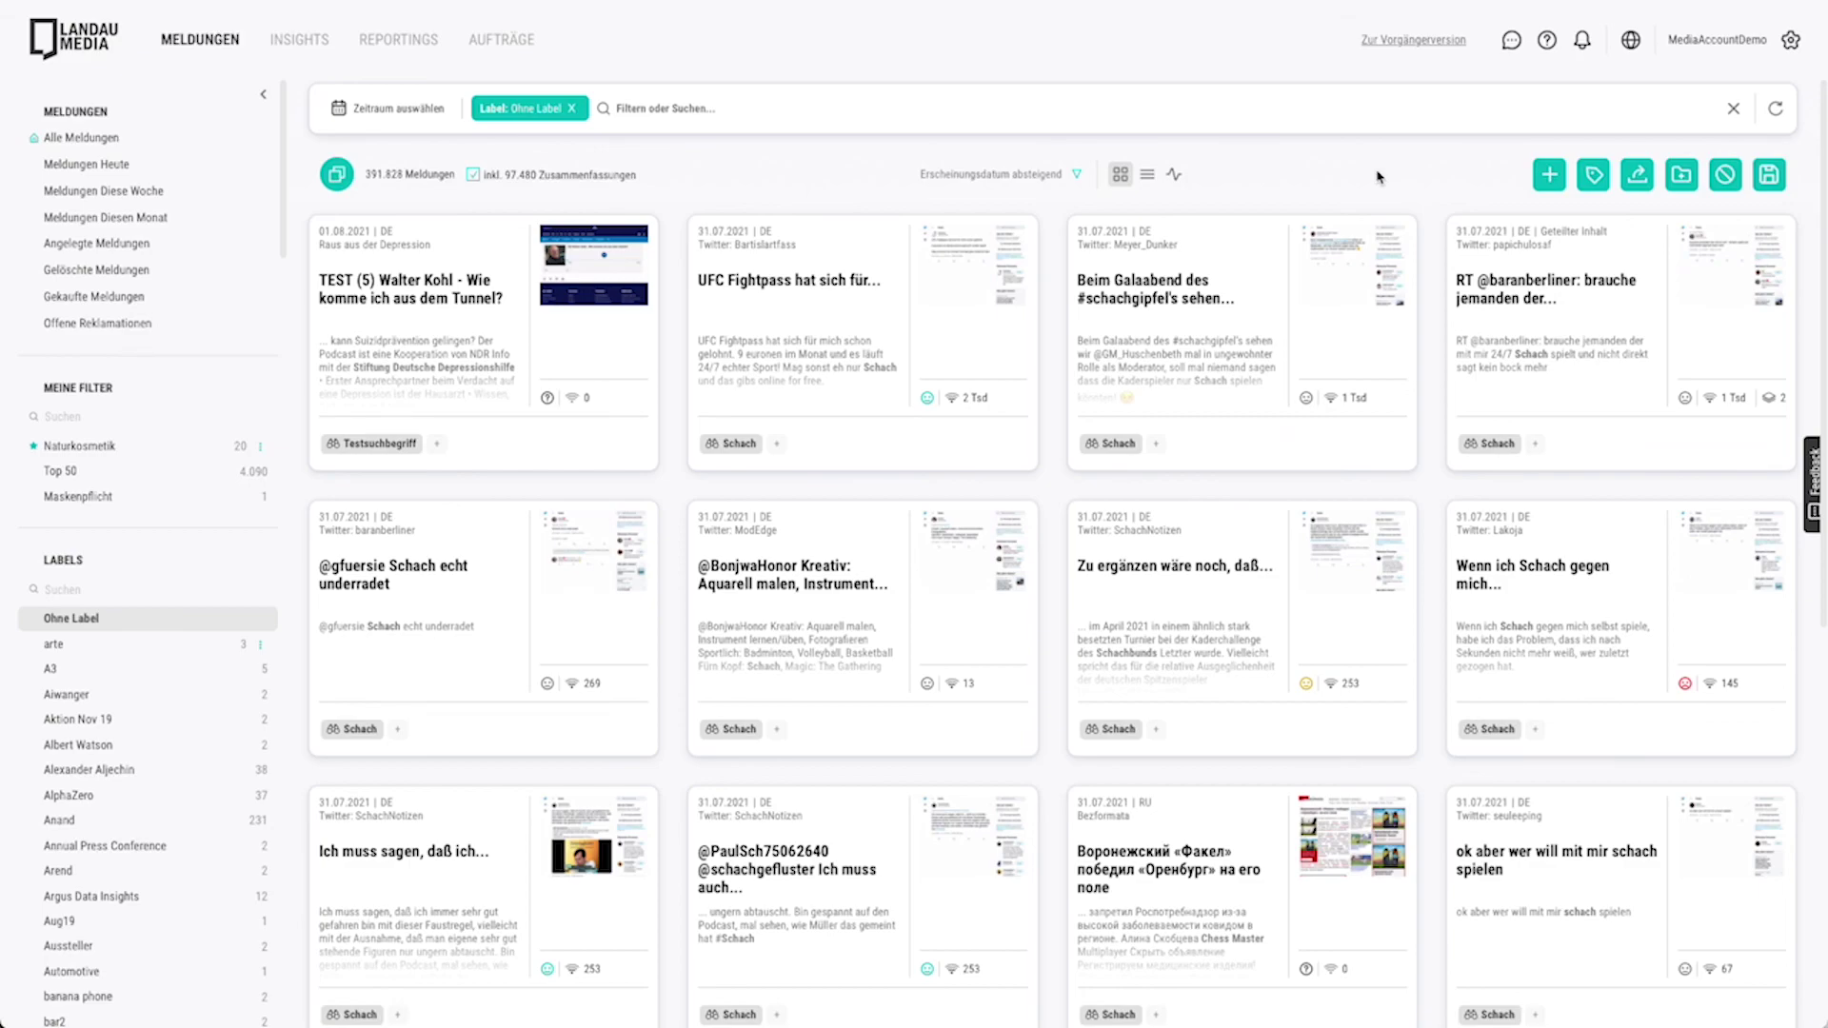
{"action": "mouse_move", "coordinate": [1787, 225]}
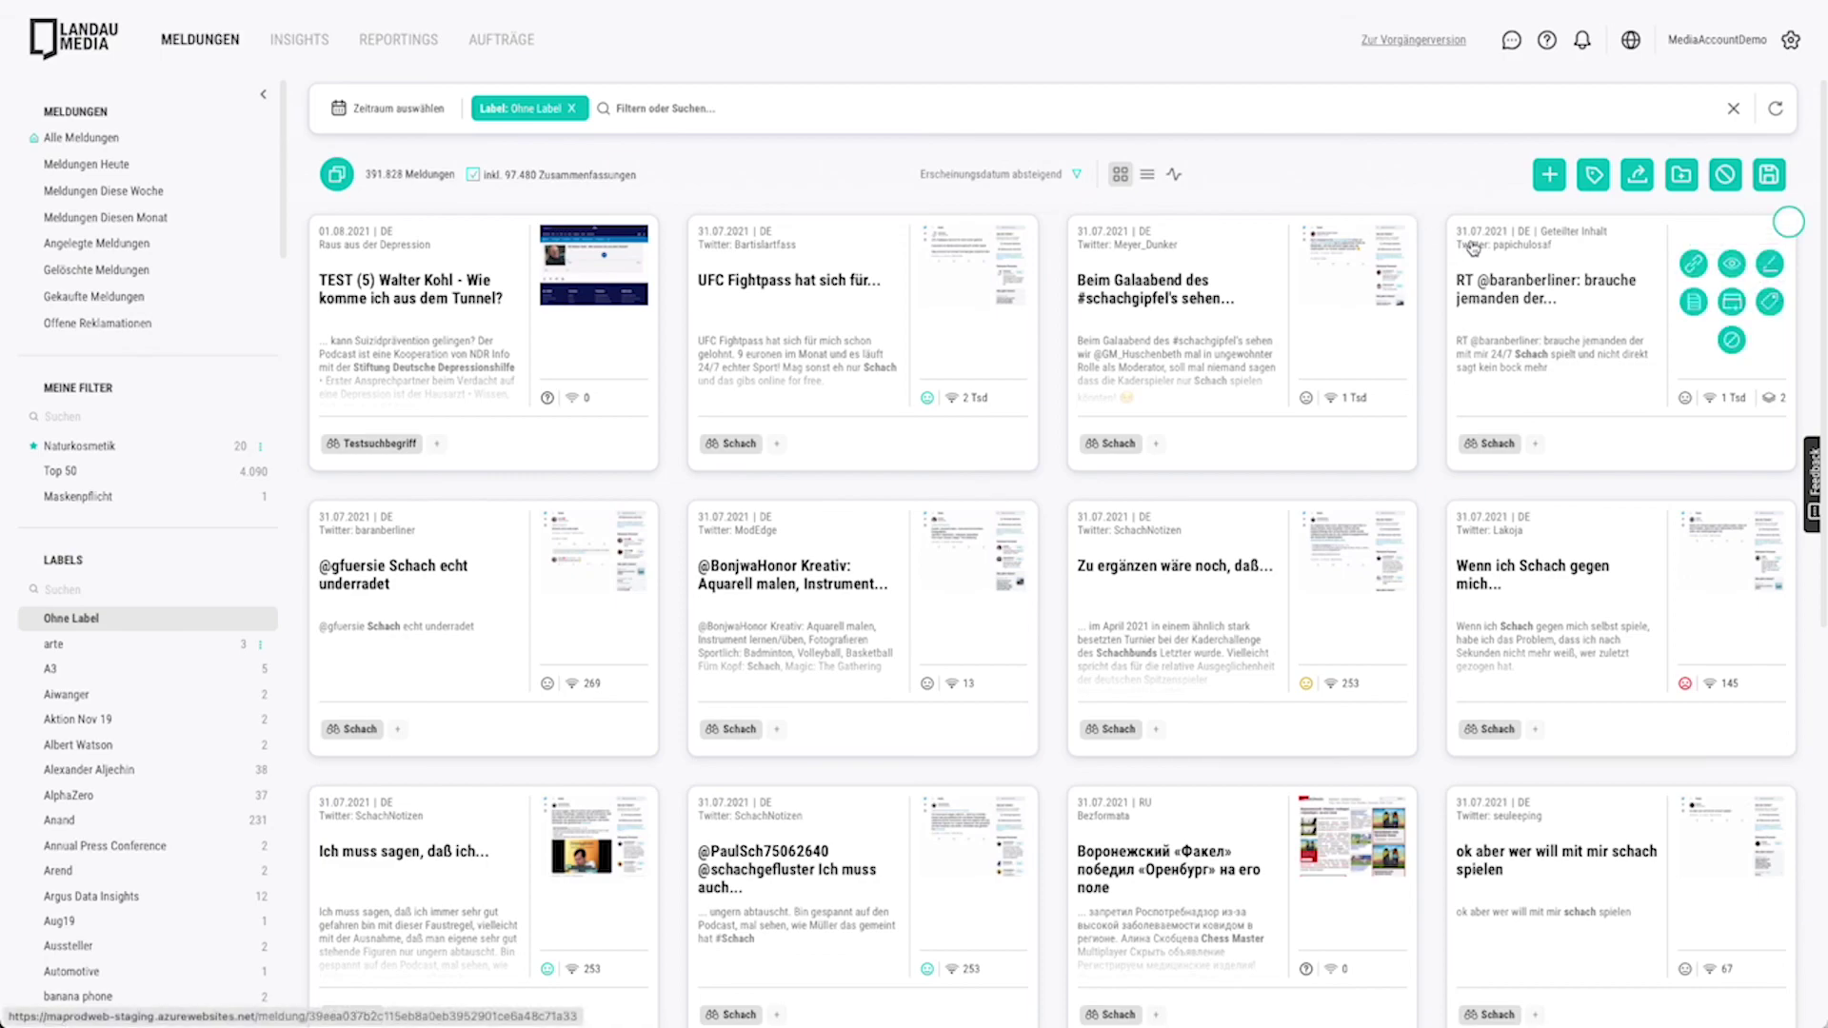